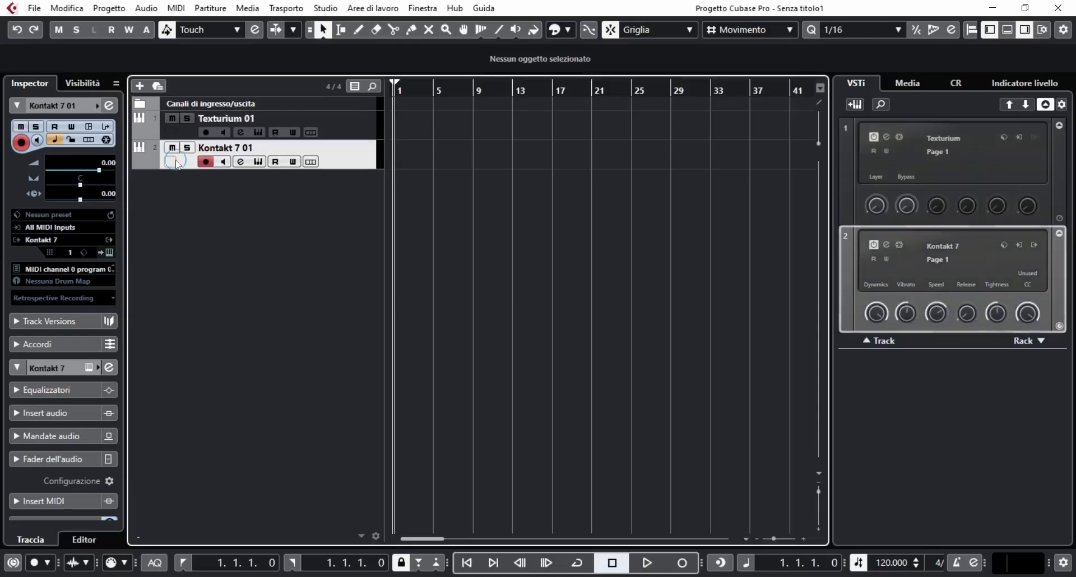
# Route the Kontakt 7 01 track's MIDI input from 01. Texturium - MIDI Out (All) and set its MIDI channel to Qualsiasi
pyautogui.click(55, 227)
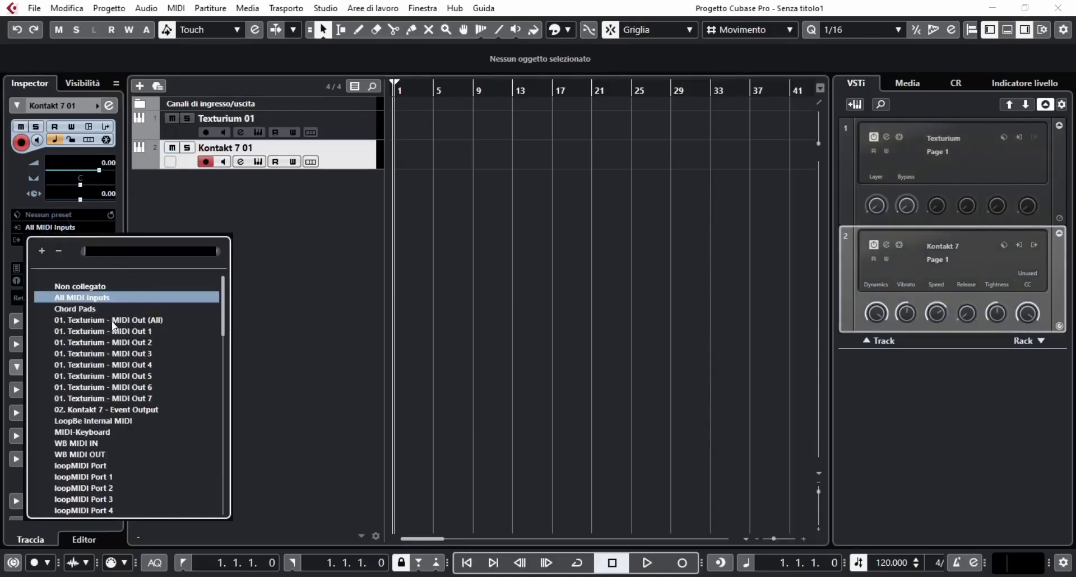
pyautogui.click(146, 321)
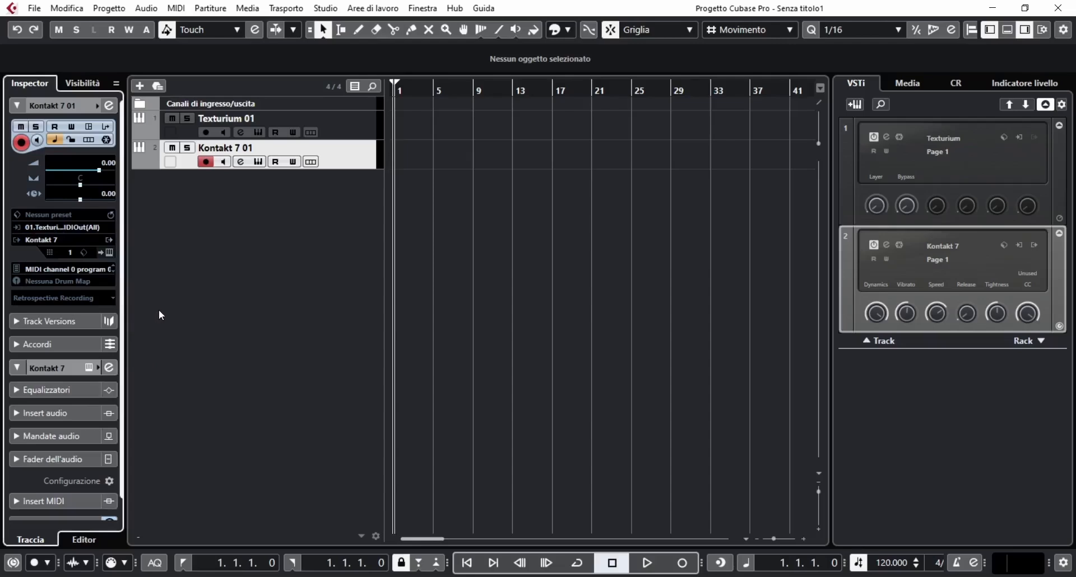
pyautogui.click(70, 252)
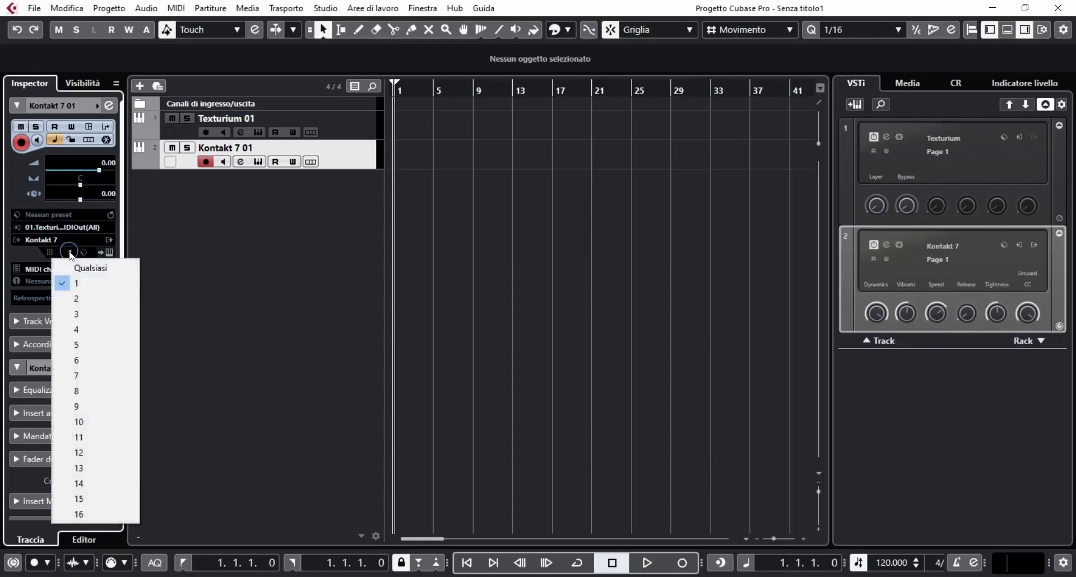
pyautogui.click(88, 269)
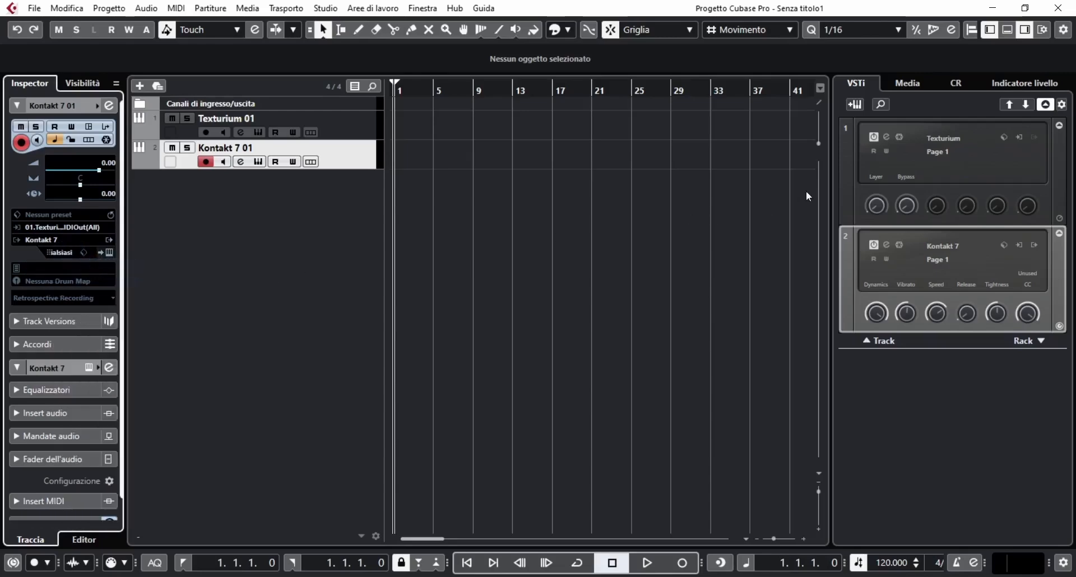
# In Texturium, create a four-bar clip on the 1st Violins track containing one C3 note held across all four bars
pyautogui.click(887, 137)
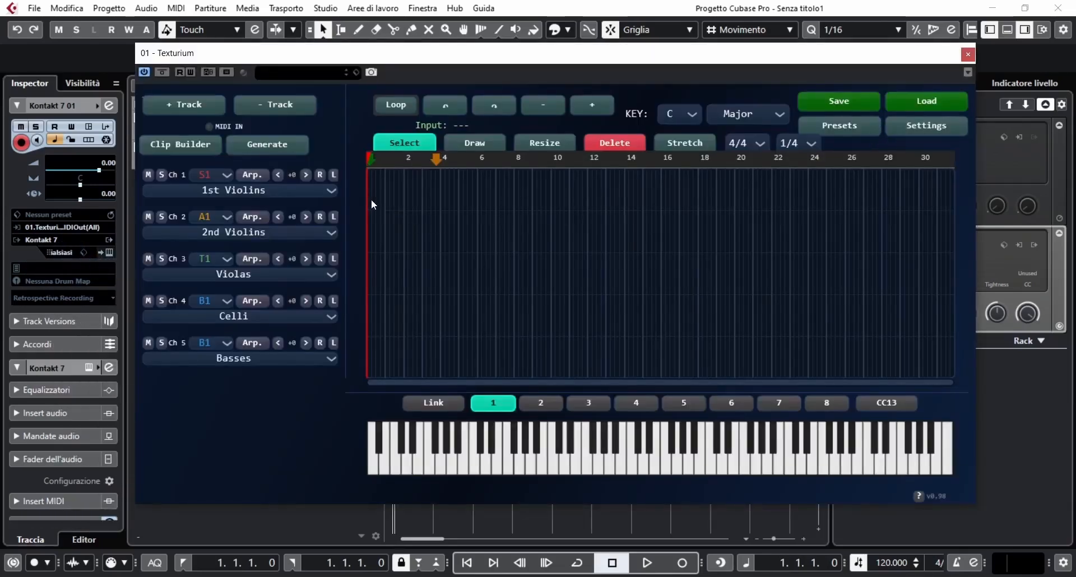
pyautogui.moveTo(366, 196); pyautogui.dragTo(440, 204)
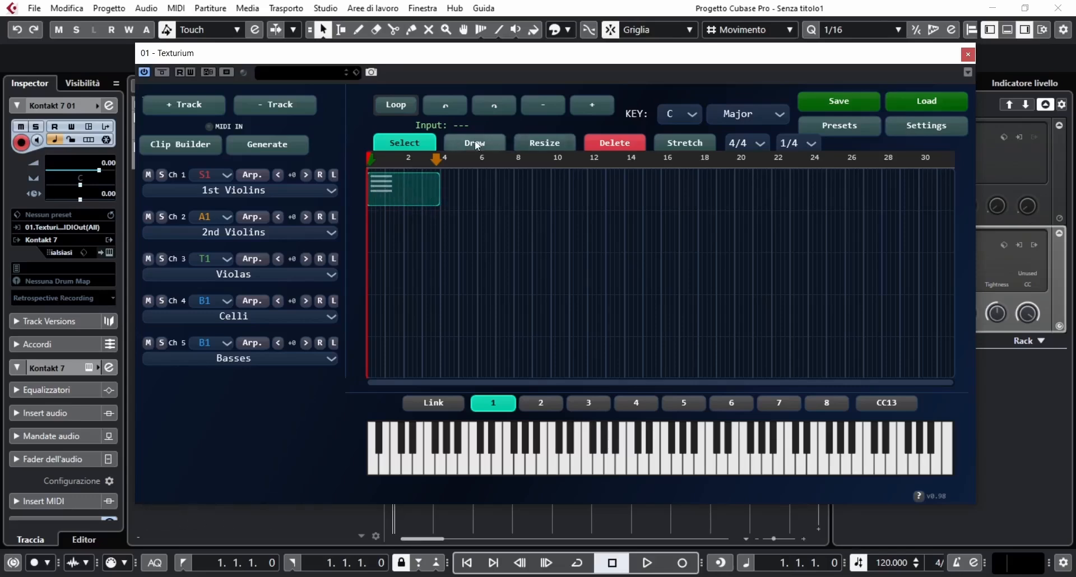
pyautogui.doubleClick(401, 193)
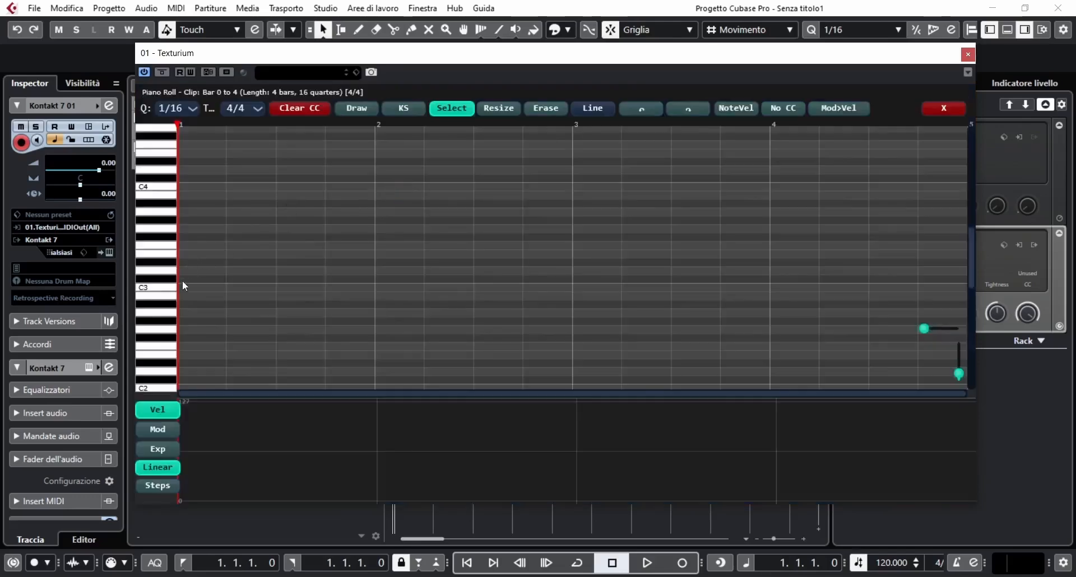
pyautogui.moveTo(178, 286); pyautogui.dragTo(966, 306)
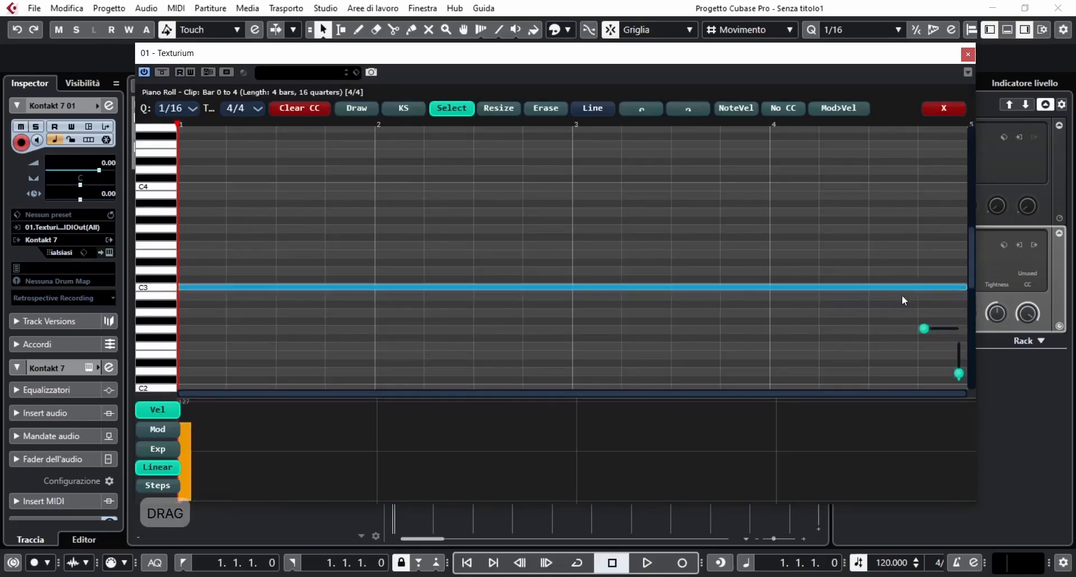
pyautogui.click(941, 108)
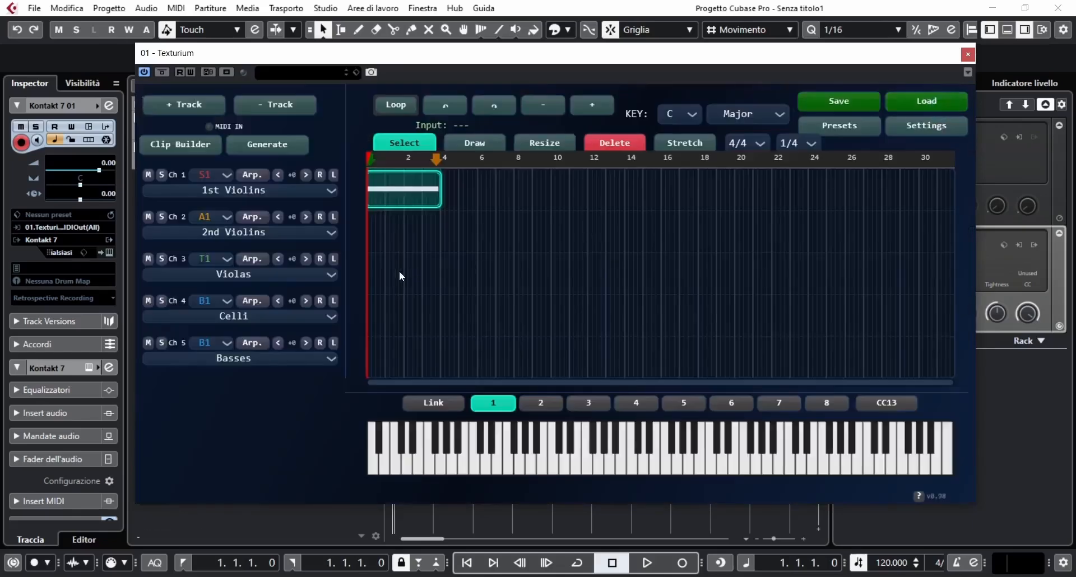
# Copy the 1st Violins clip to the start of the 2nd Violins, Violas, Celli and Basses tracks
pyautogui.hotkey('ctrl', 'd')
pyautogui.moveTo(482, 191); pyautogui.dragTo(409, 230)
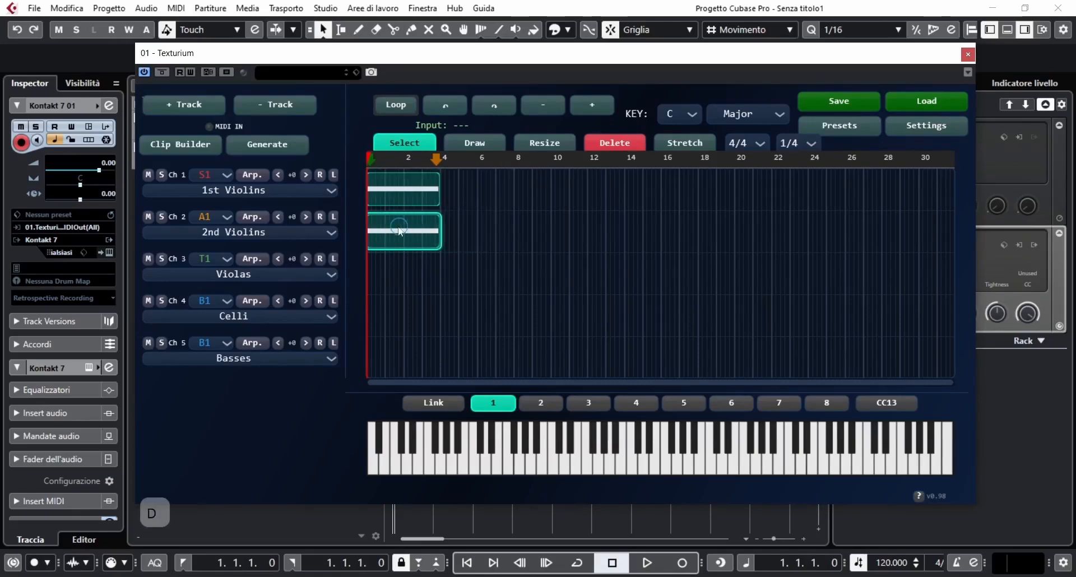
pyautogui.rightClick(416, 232)
pyautogui.click(440, 242)
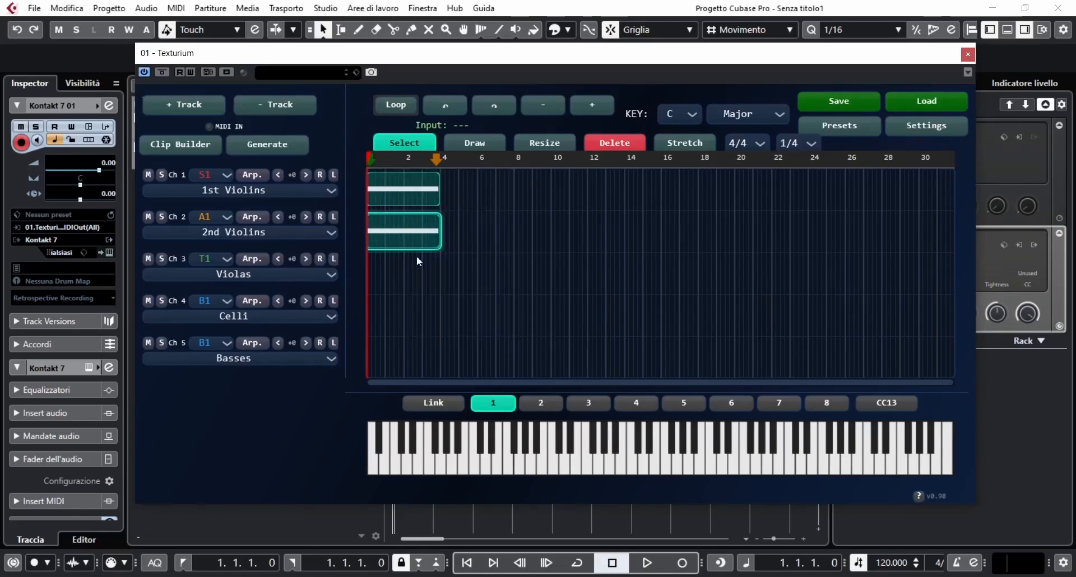
pyautogui.rightClick(367, 271)
pyautogui.click(381, 280)
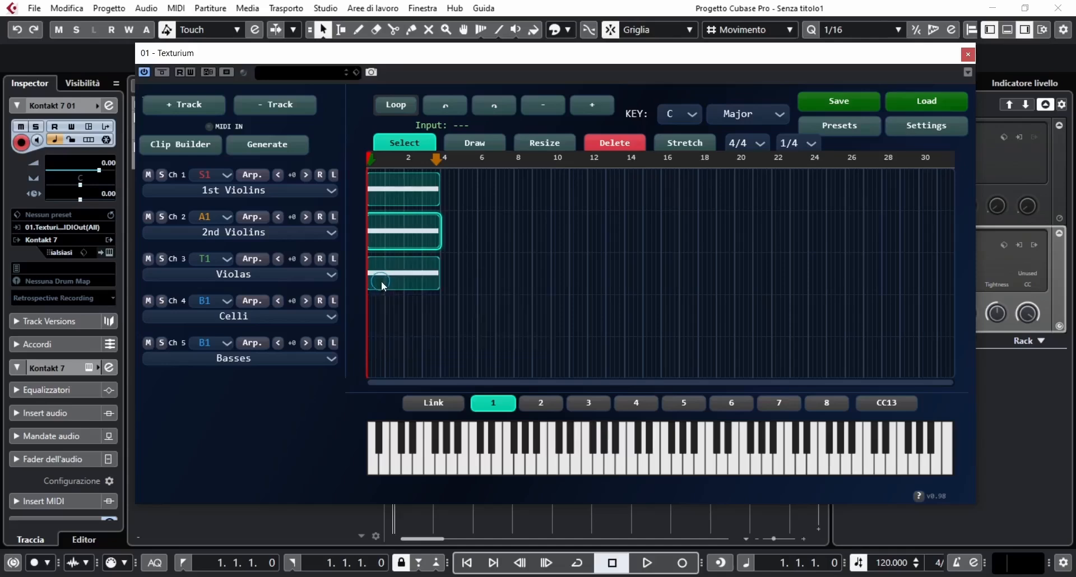
pyautogui.moveTo(401, 280); pyautogui.dragTo(355, 283)
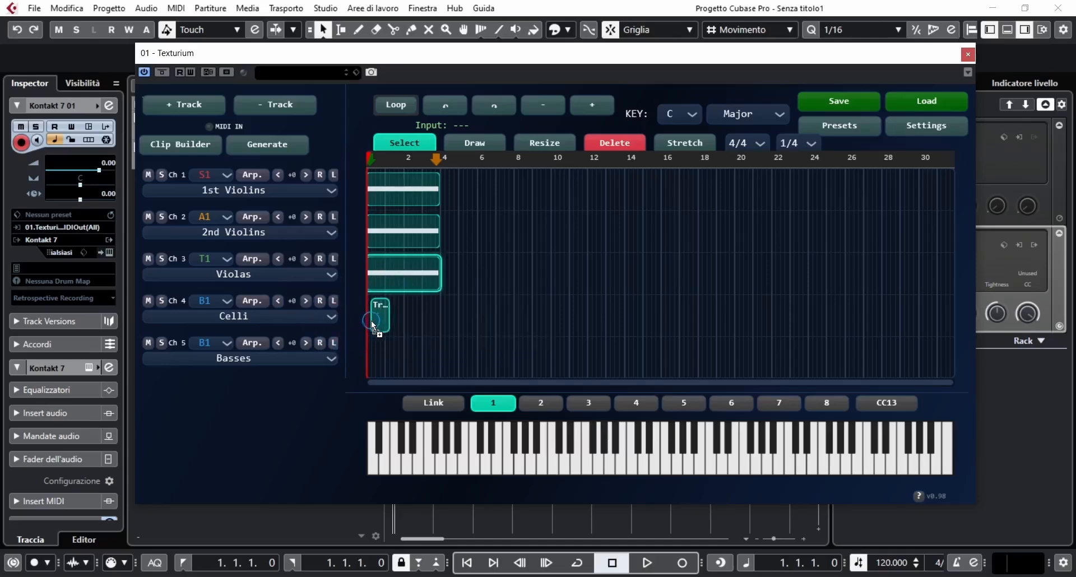
pyautogui.moveTo(368, 321); pyautogui.dragTo(368, 320)
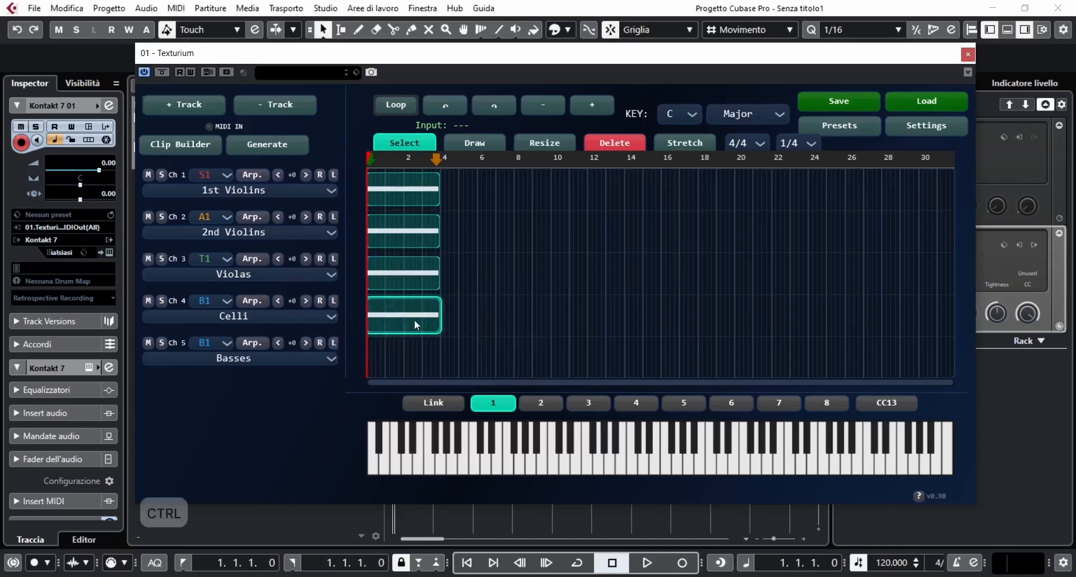
pyautogui.hotkey('ctrl', 'd')
pyautogui.moveTo(471, 321); pyautogui.dragTo(414, 354)
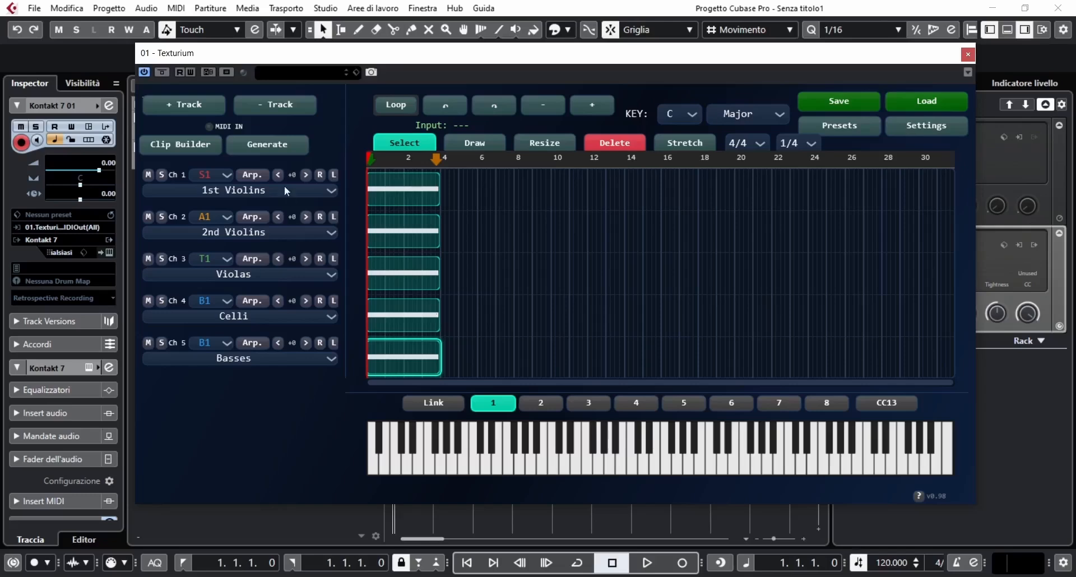
# Turn on loop playback in Texturium and set the key's scale to Free
pyautogui.moveTo(214, 54); pyautogui.dragTo(246, 67)
pyautogui.click(206, 132)
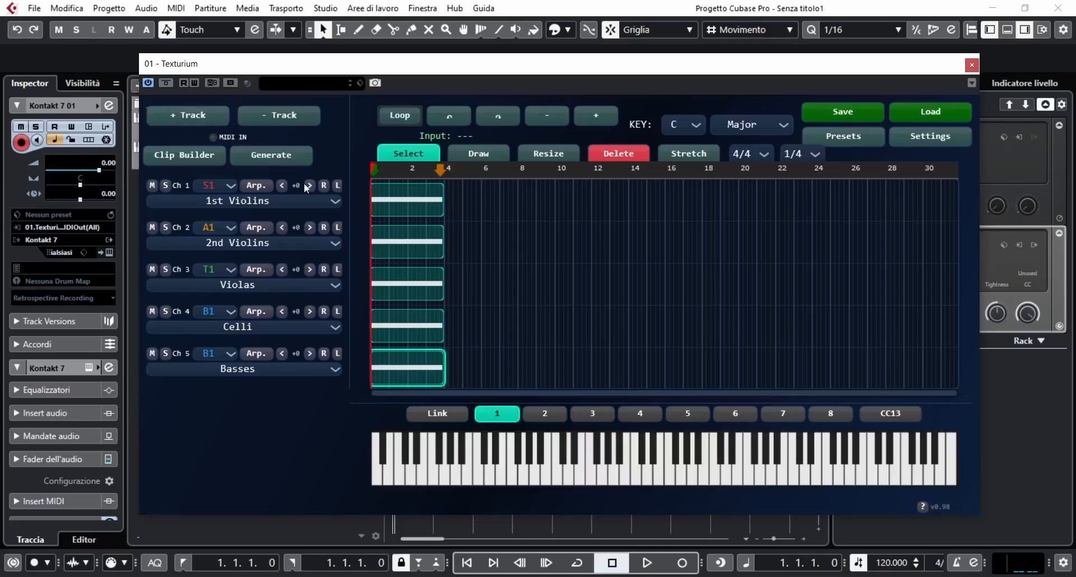
pyautogui.click(398, 117)
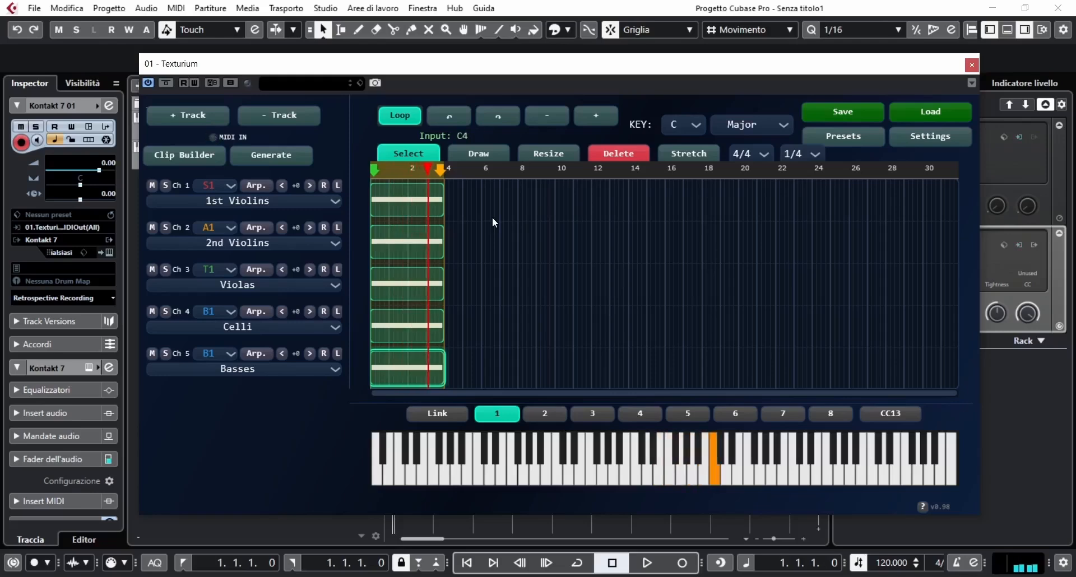
pyautogui.click(758, 125)
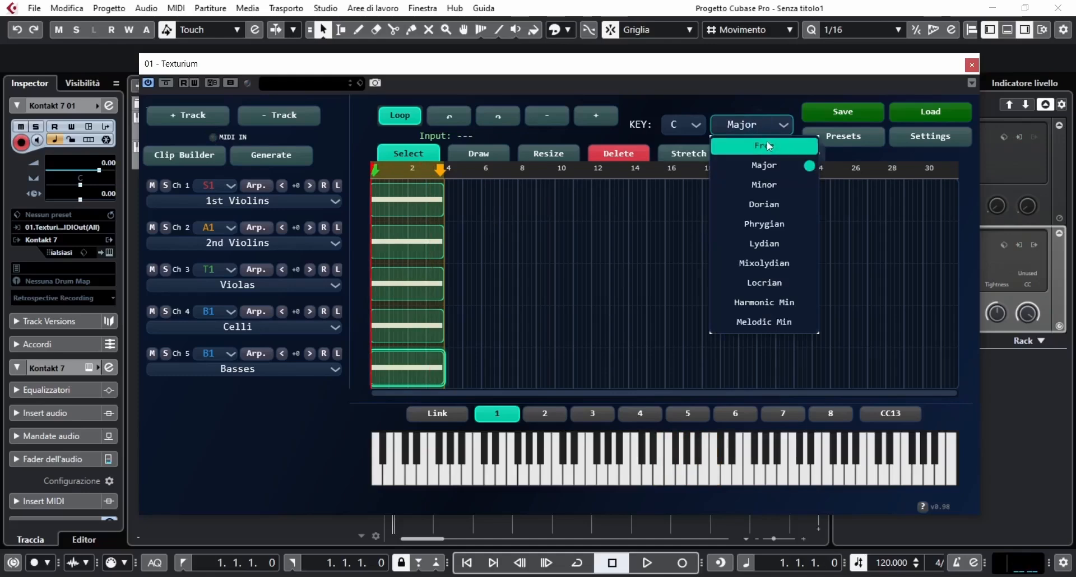
pyautogui.click(768, 146)
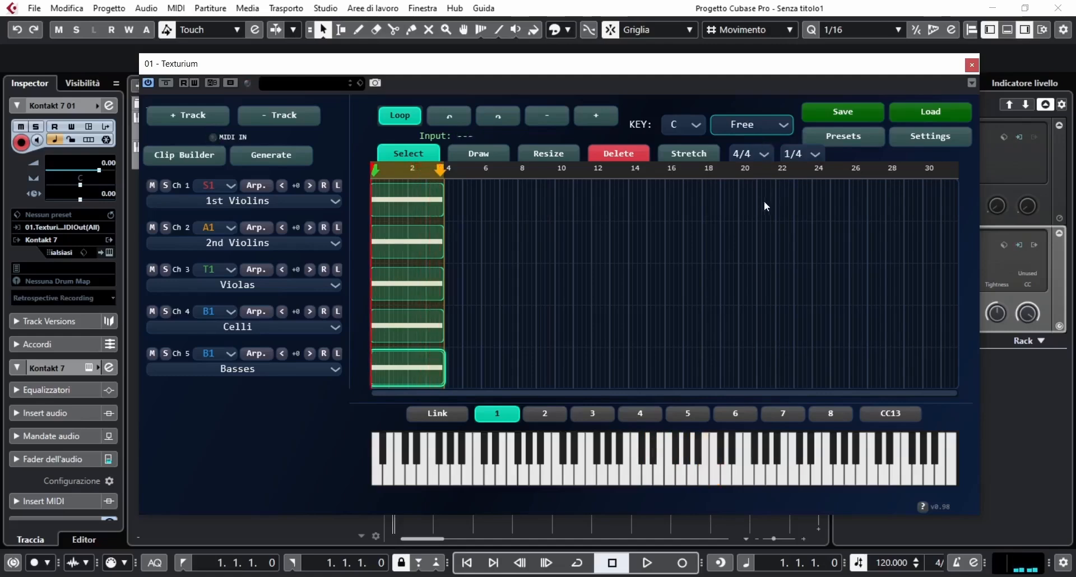
# Apply the natural instrument range, G2 to D6, to the 1st Violins track
pyautogui.click(323, 186)
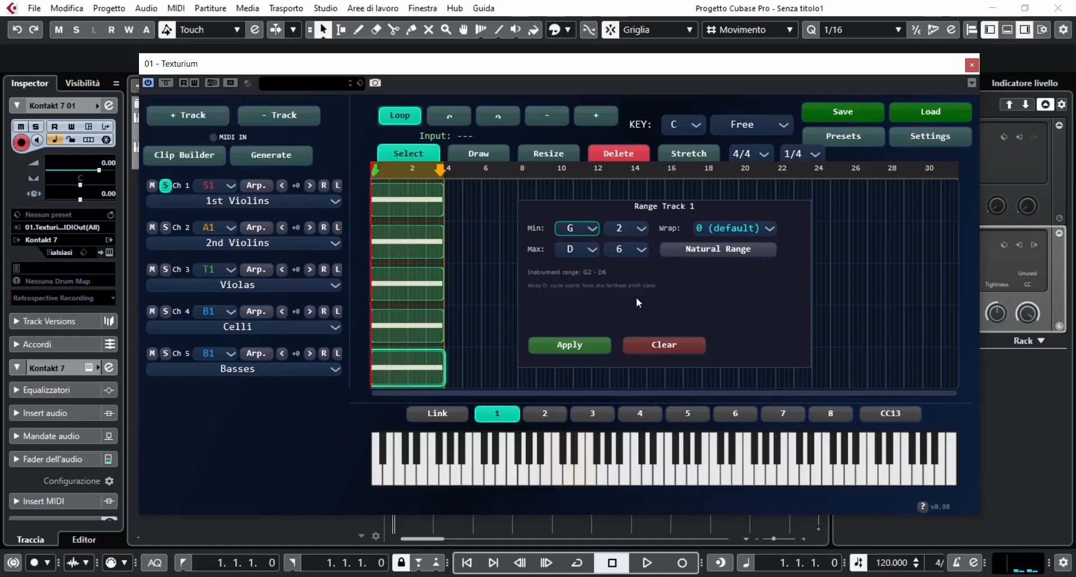
pyautogui.click(711, 250)
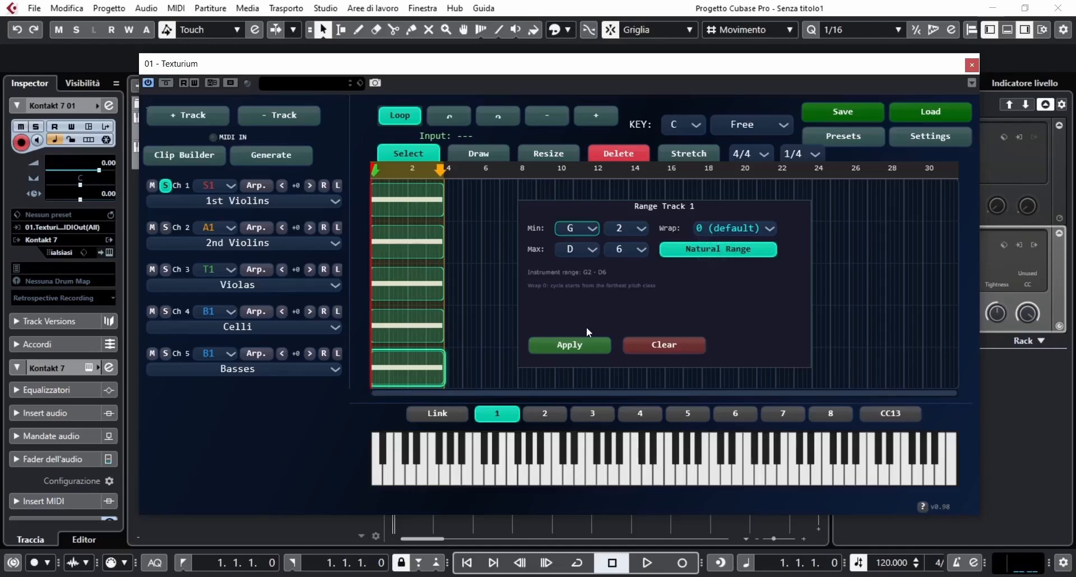
pyautogui.click(569, 346)
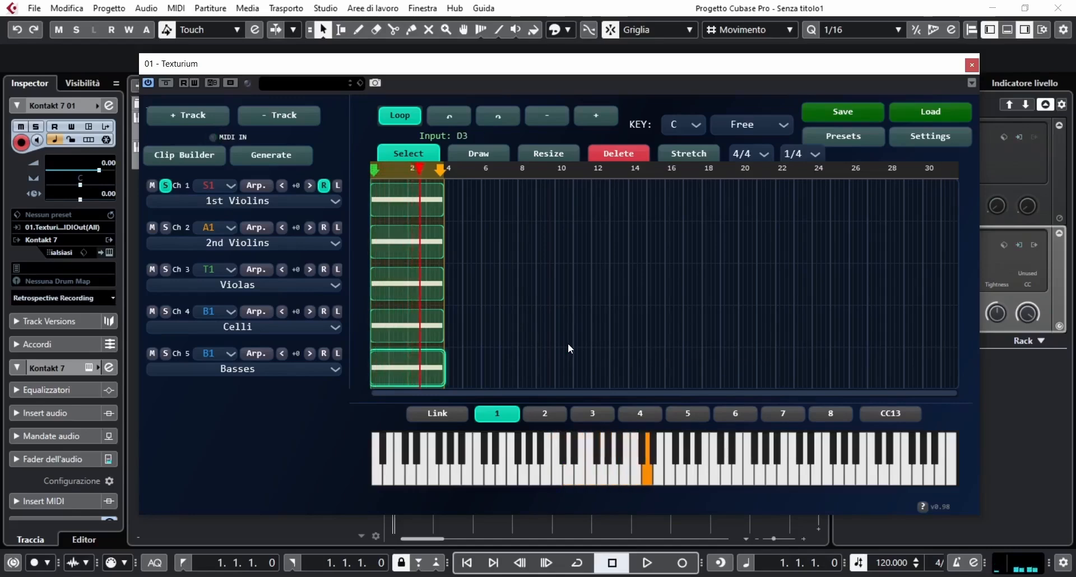
# Set the range wrap of the 1st Violins track to 2 octaves and apply it
pyautogui.click(323, 186)
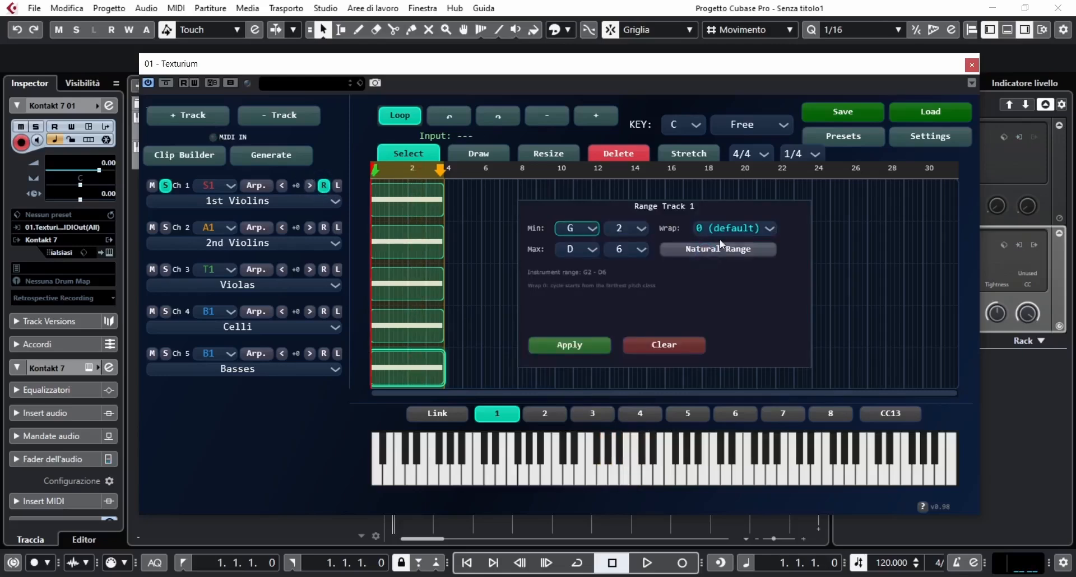
pyautogui.click(731, 227)
pyautogui.click(731, 272)
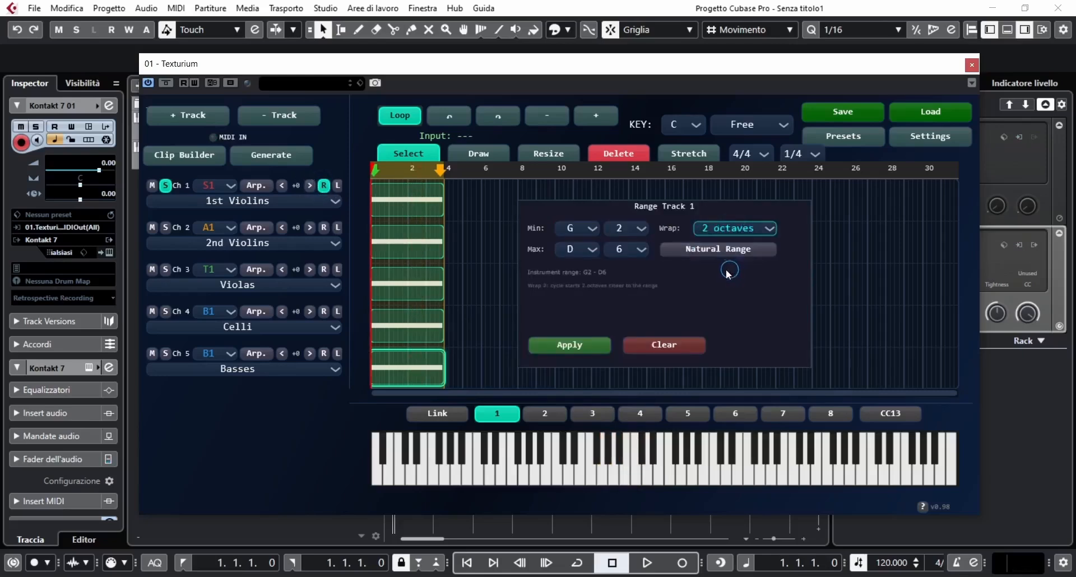
pyautogui.click(596, 339)
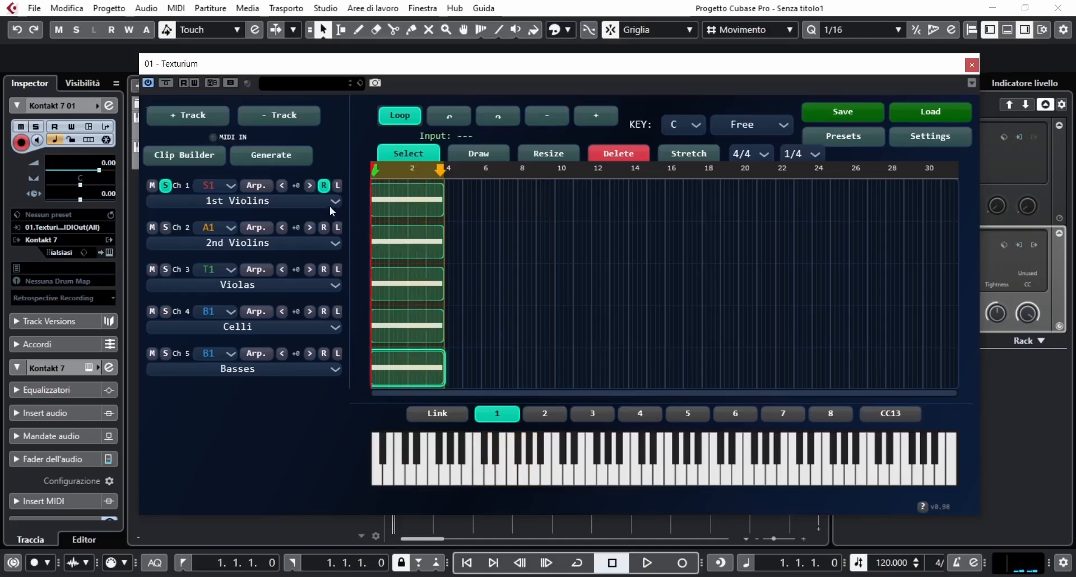
# Clear the range restriction on the 1st Violins track and take the track out of solo
pyautogui.click(324, 186)
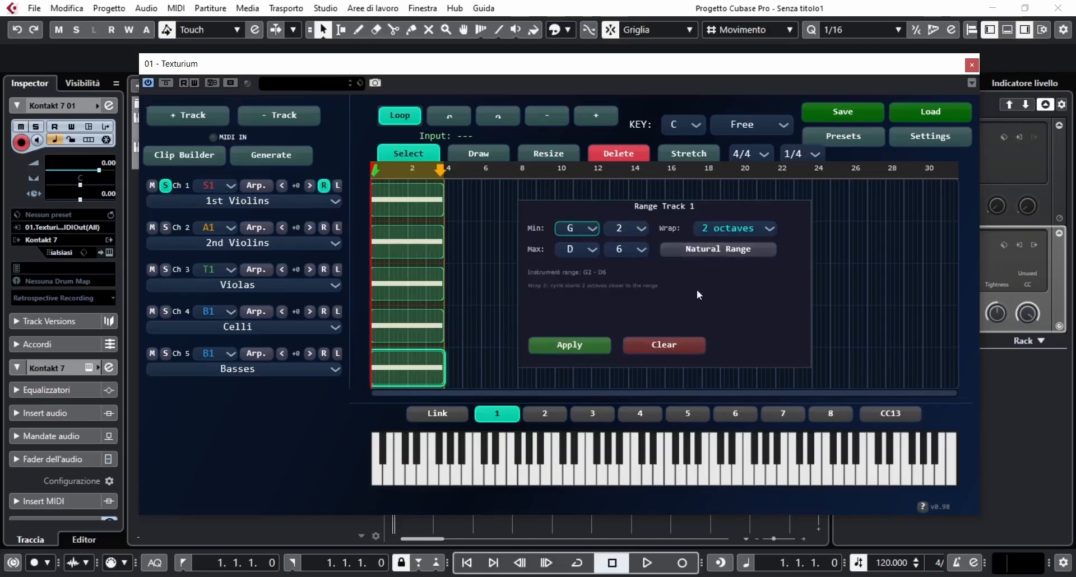
pyautogui.click(675, 343)
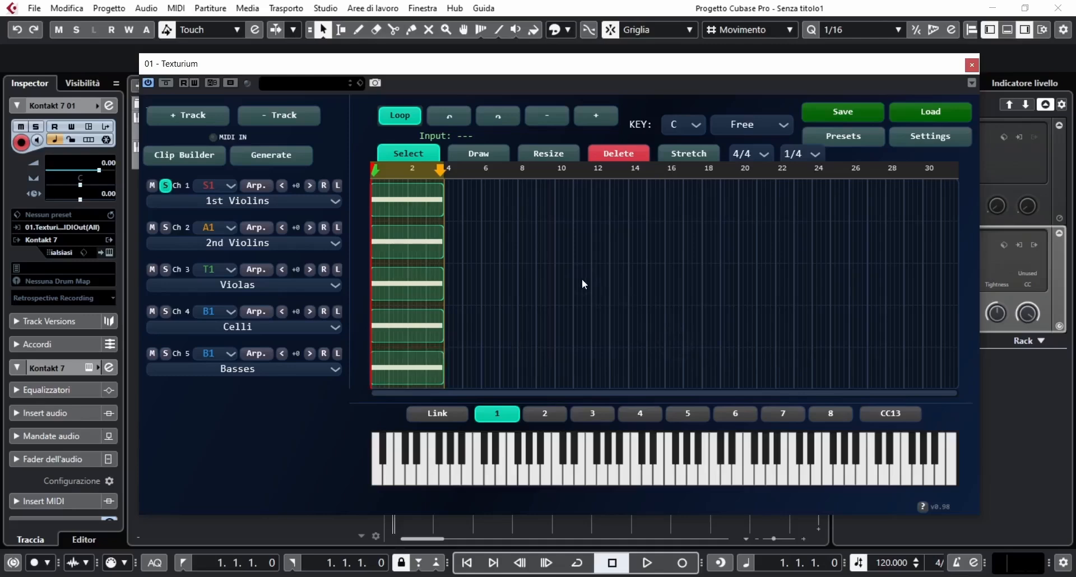
pyautogui.click(166, 186)
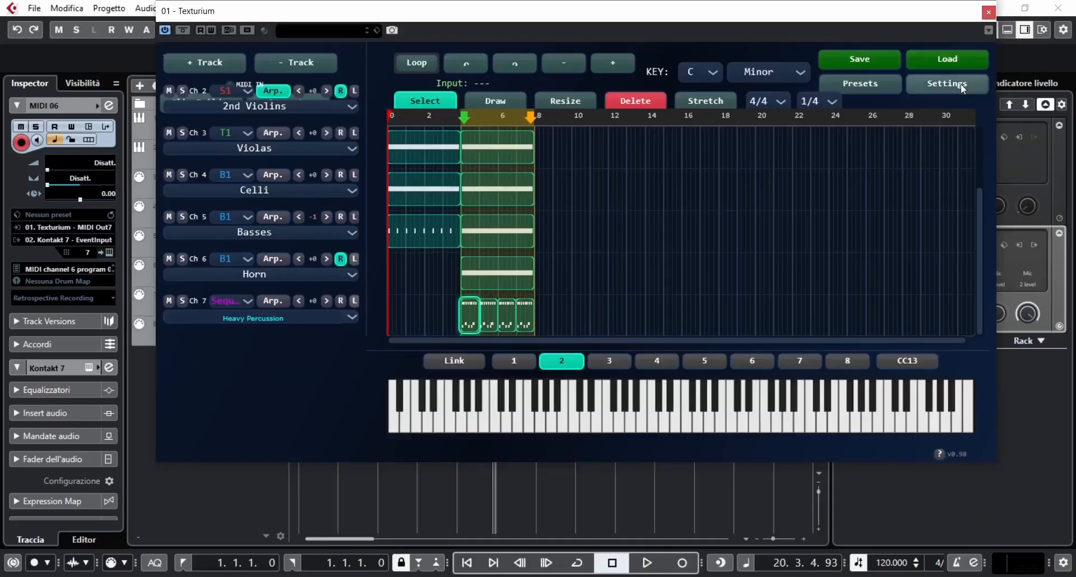
# Switch Texturium's MIDI output routing mode to MIDI Channels and open the choices for the number of MIDI output buses
pyautogui.click(946, 83)
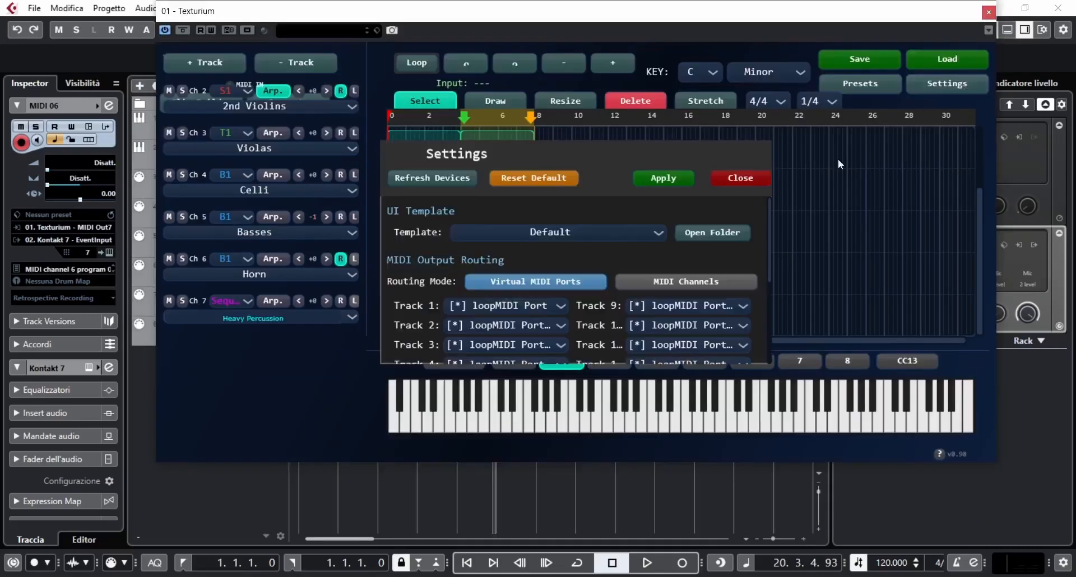
pyautogui.click(709, 280)
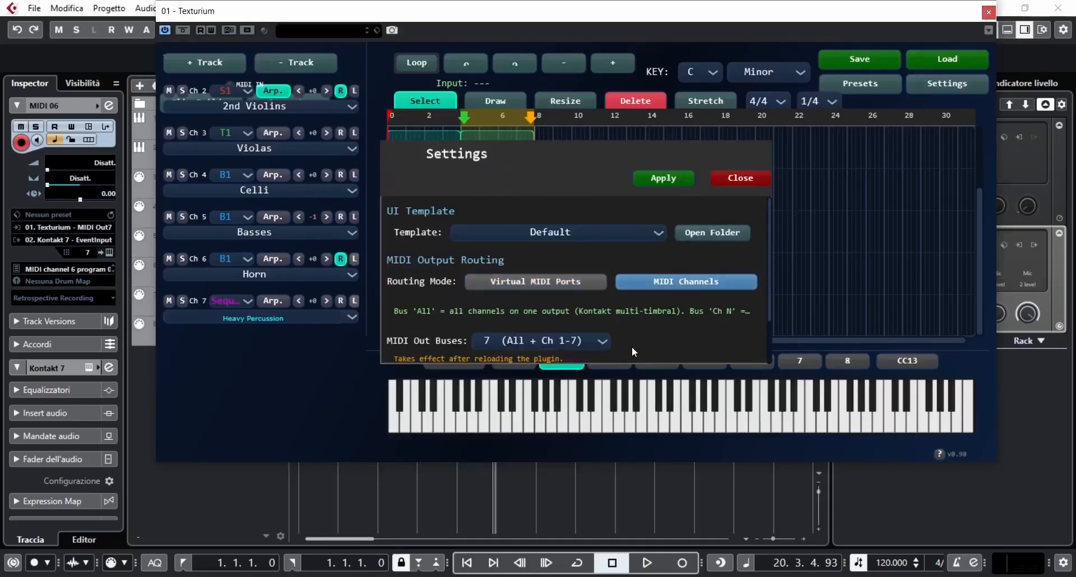
pyautogui.click(580, 342)
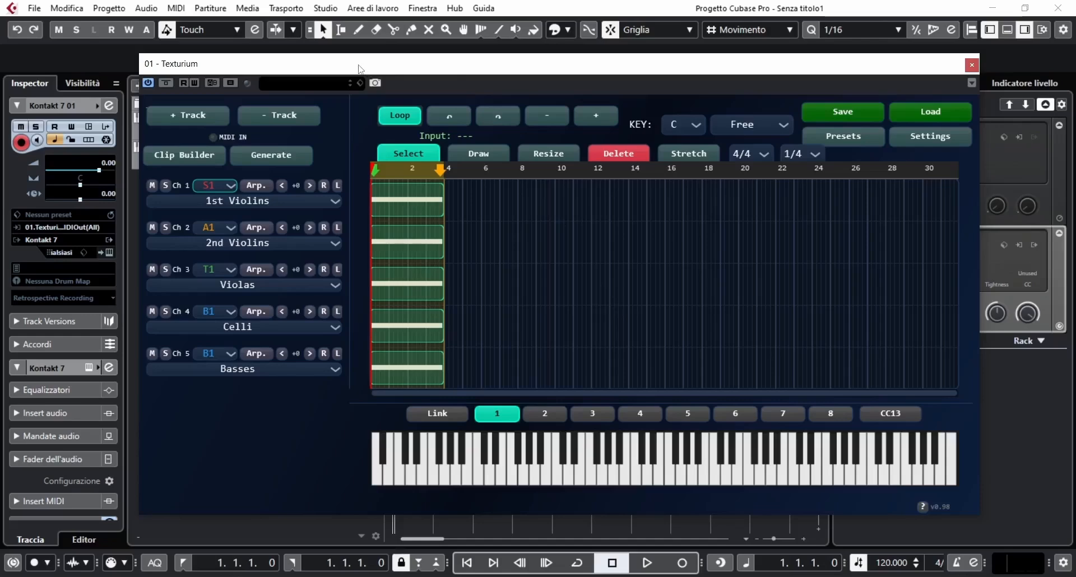
pyautogui.moveTo(359, 64); pyautogui.dragTo(674, 64)
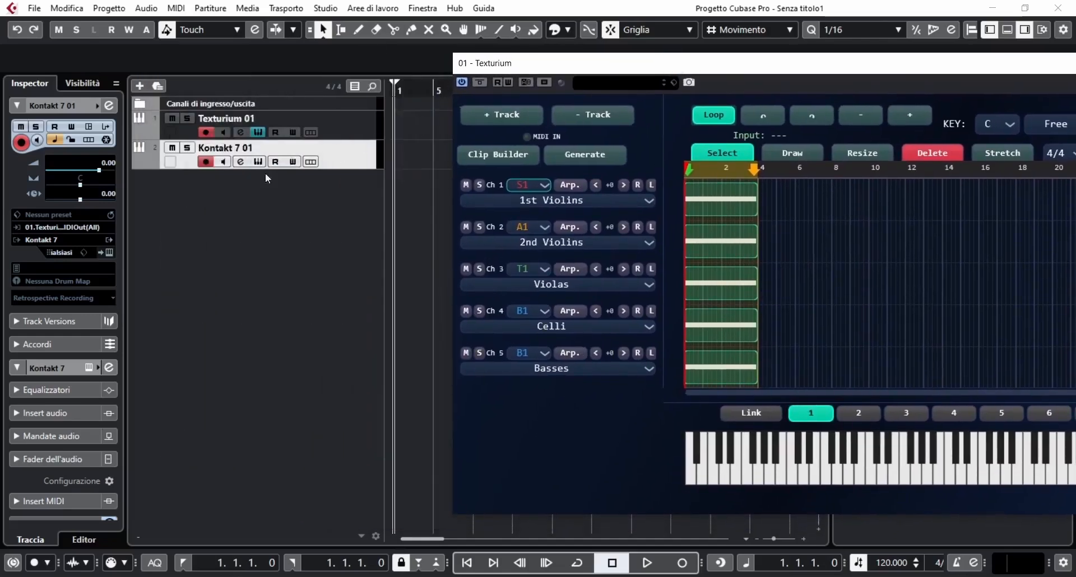
pyautogui.rightClick(229, 218)
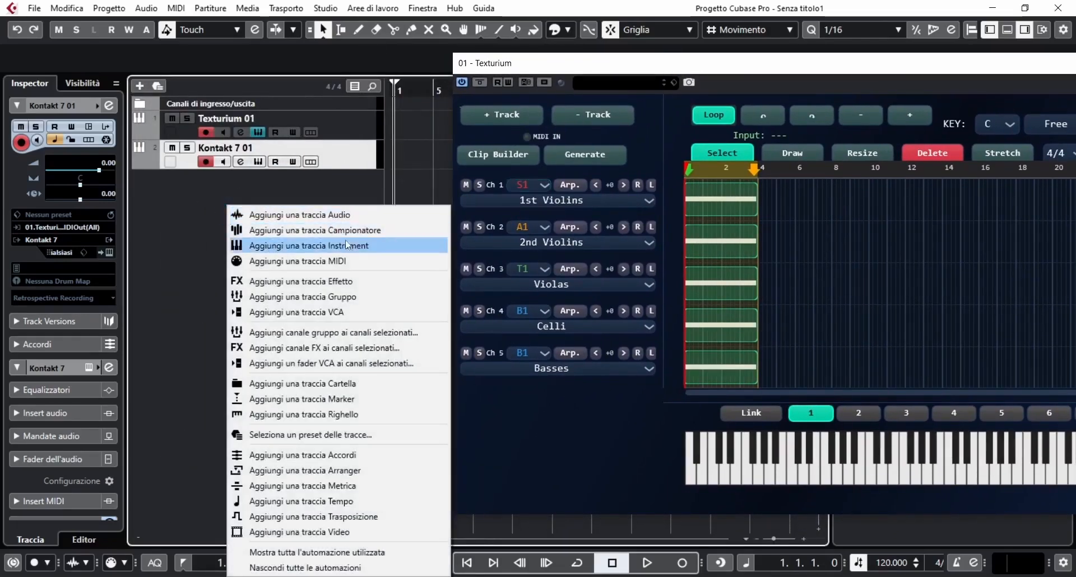
pyautogui.click(352, 262)
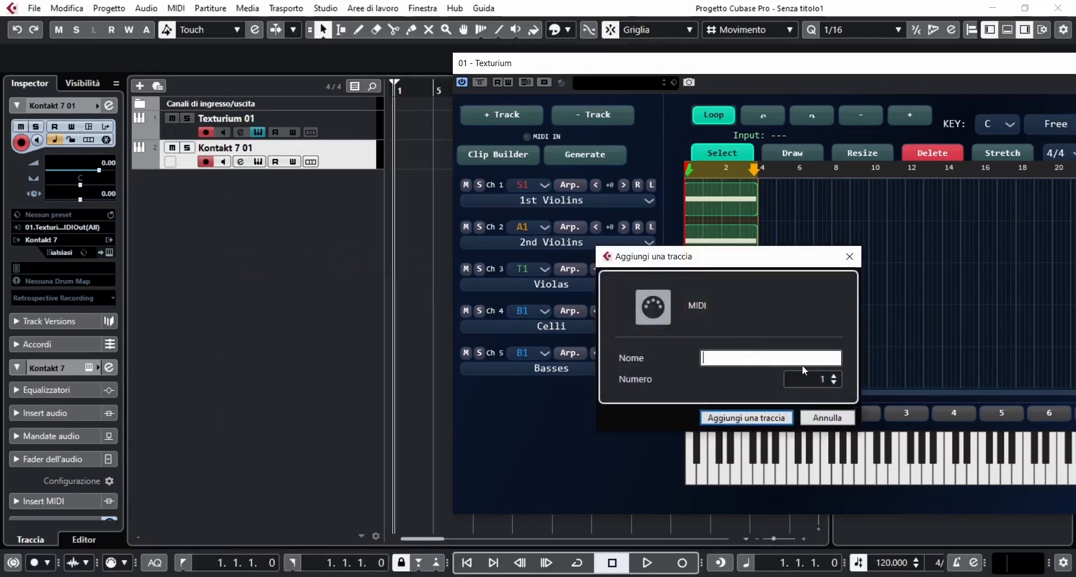
pyautogui.click(834, 376)
pyautogui.click(833, 376)
pyautogui.click(834, 376)
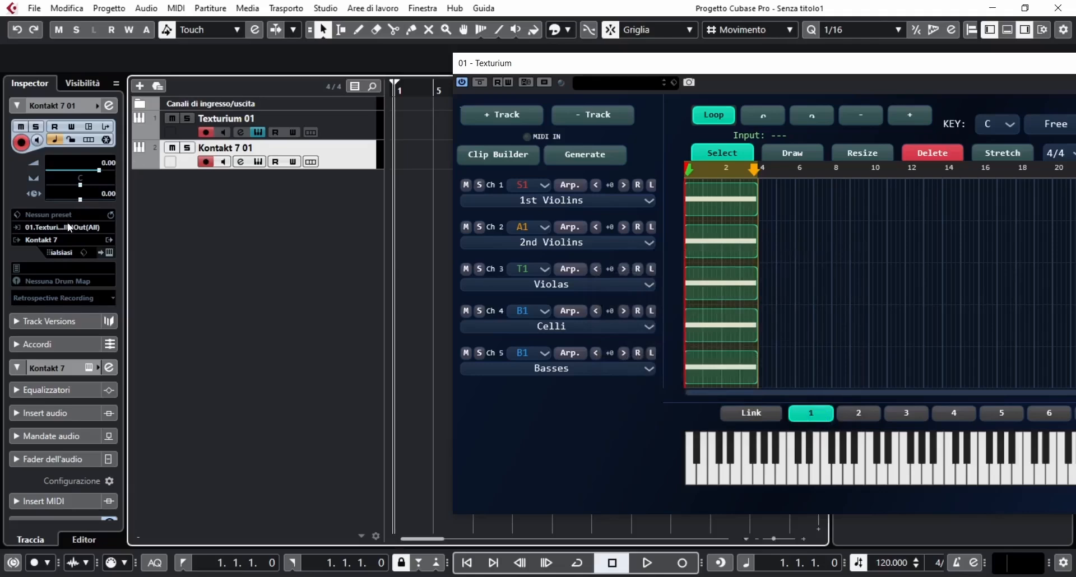
# Set the Kontakt 7 01 track to MIDI channel 1 and its input to Texturium - MIDI Out 1
pyautogui.click(61, 252)
pyautogui.click(84, 281)
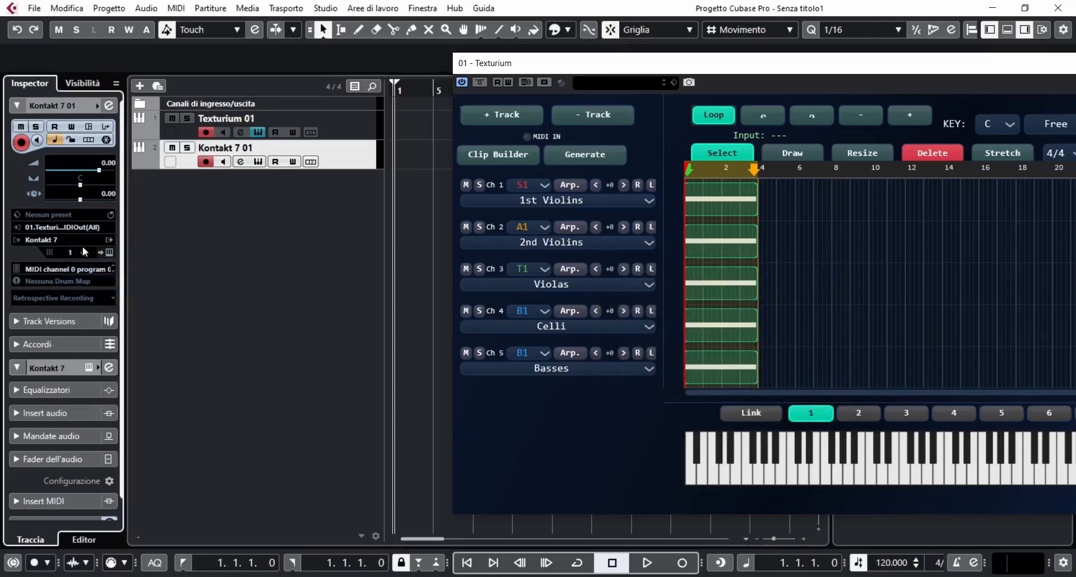
pyautogui.click(72, 227)
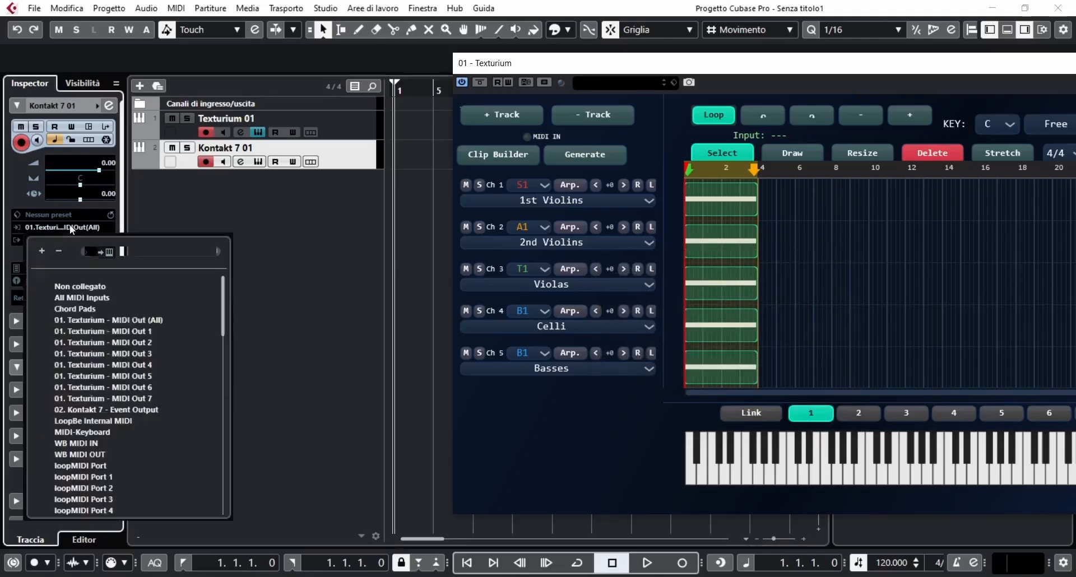
pyautogui.click(144, 332)
# Add four MIDI tracks below the Kontakt 7 01 track
pyautogui.rightClick(347, 169)
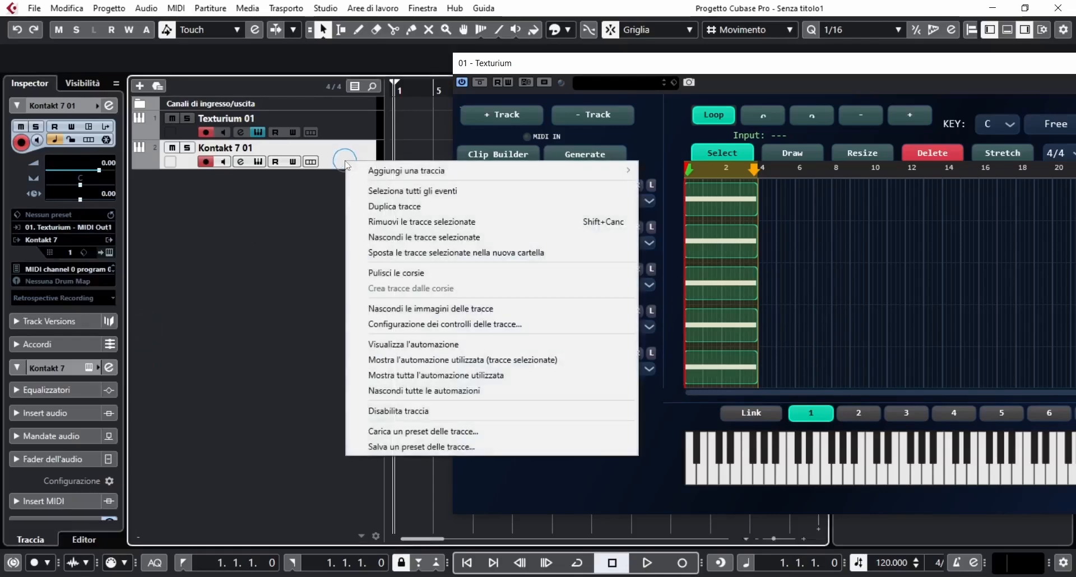
pyautogui.moveTo(560, 171)
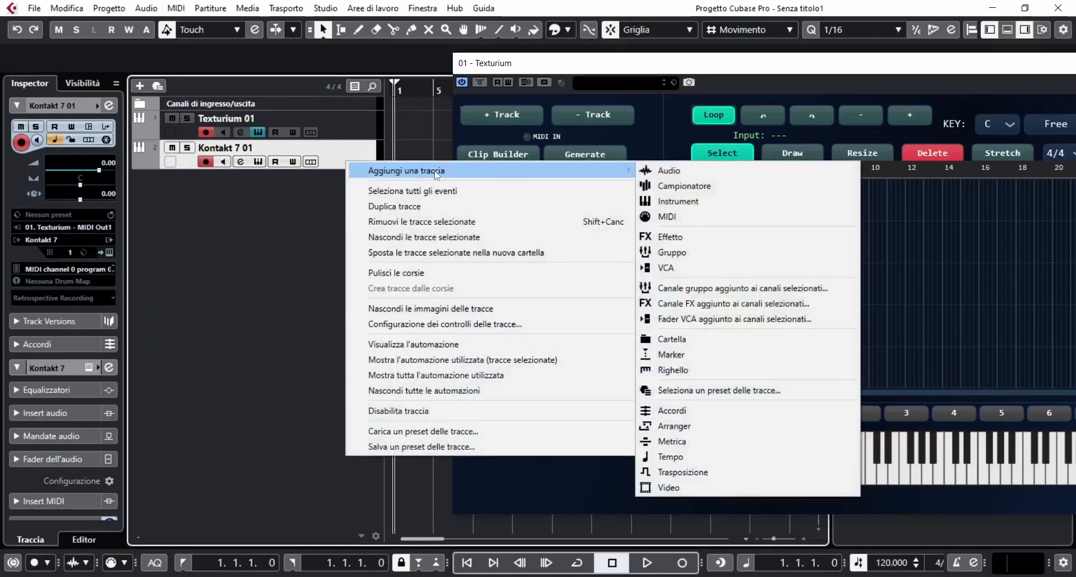
pyautogui.click(673, 218)
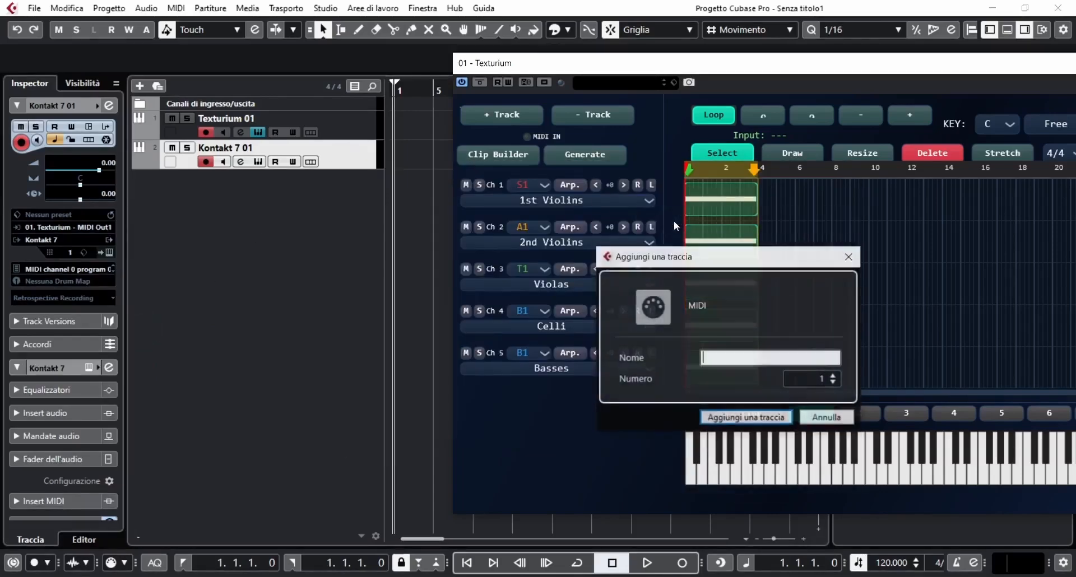
pyautogui.click(836, 376)
pyautogui.click(835, 377)
pyautogui.click(836, 376)
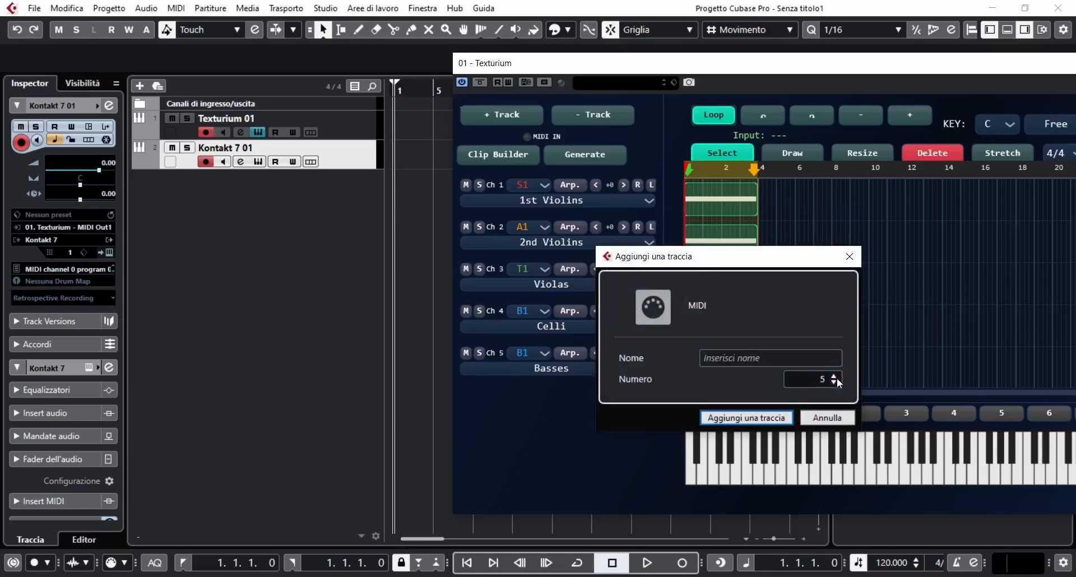
pyautogui.click(756, 417)
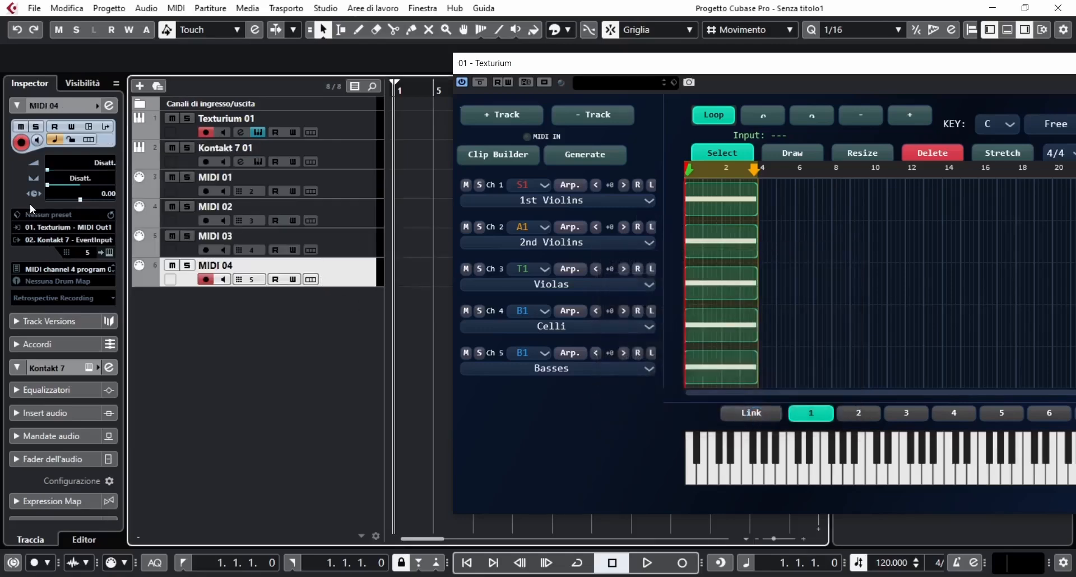
# Set the input of the MIDI 01 track to Texturium - MIDI Out 2 and of MIDI 02 to MIDI Out 3
pyautogui.click(343, 191)
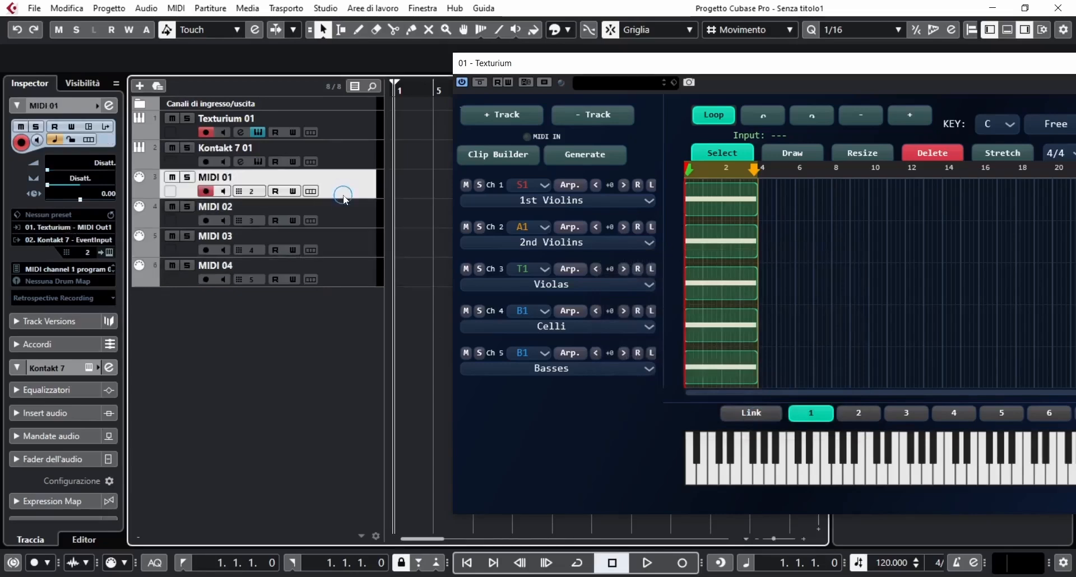
pyautogui.click(83, 229)
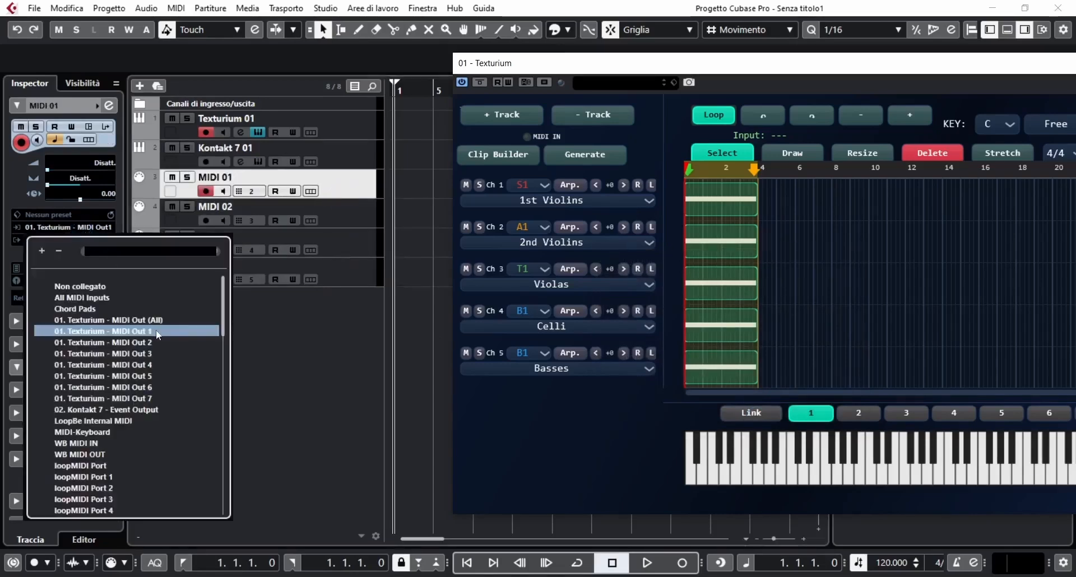
pyautogui.click(148, 342)
pyautogui.press('Down')
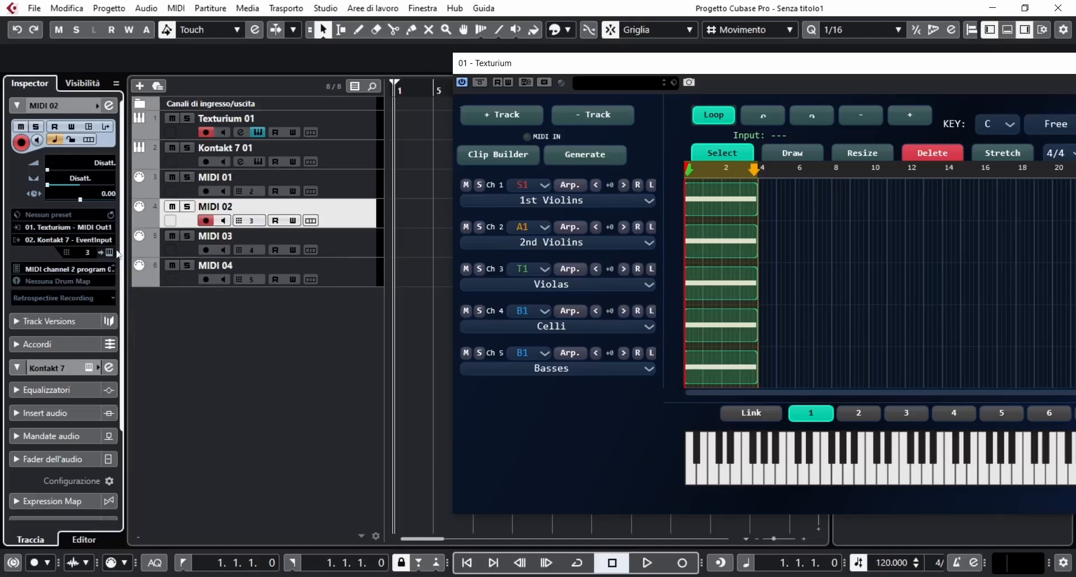
pyautogui.click(66, 227)
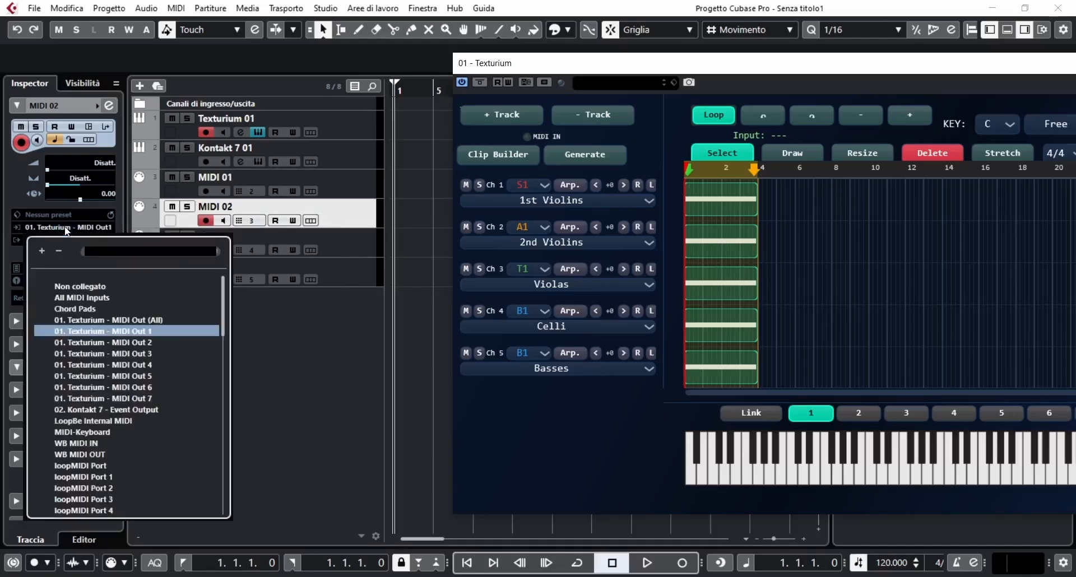
pyautogui.click(148, 354)
# Set the input of the MIDI 03 track to Texturium - MIDI Out 4 and of MIDI 04 to MIDI Out 5
pyautogui.press('Down')
pyautogui.click(79, 227)
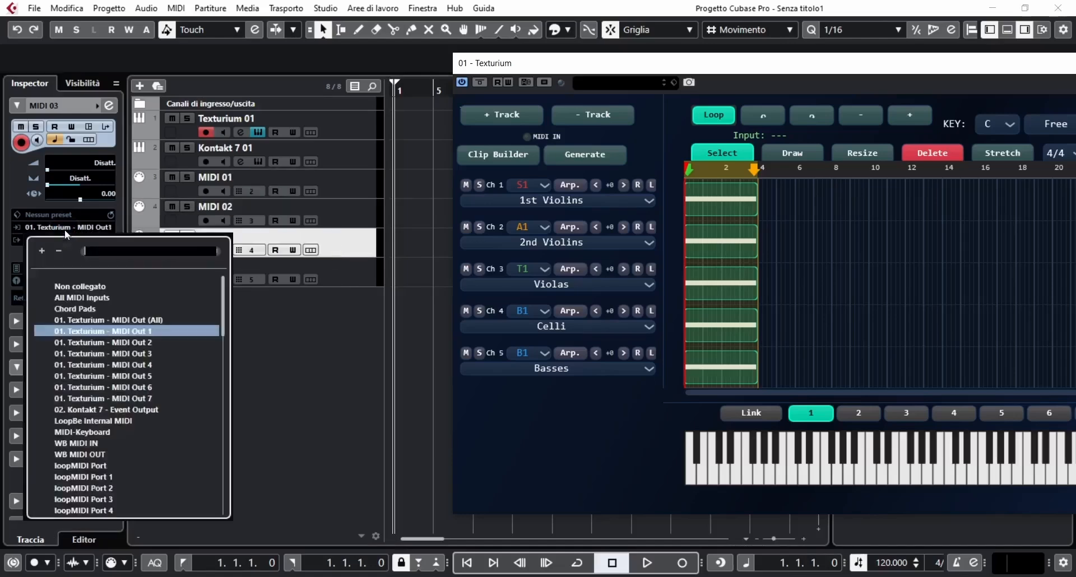
pyautogui.click(148, 365)
pyautogui.press('Down')
pyautogui.click(79, 230)
pyautogui.click(151, 374)
# Record-enable all the tracks and record about 20 bars of live playing onto them from bar 1
pyautogui.click(206, 250)
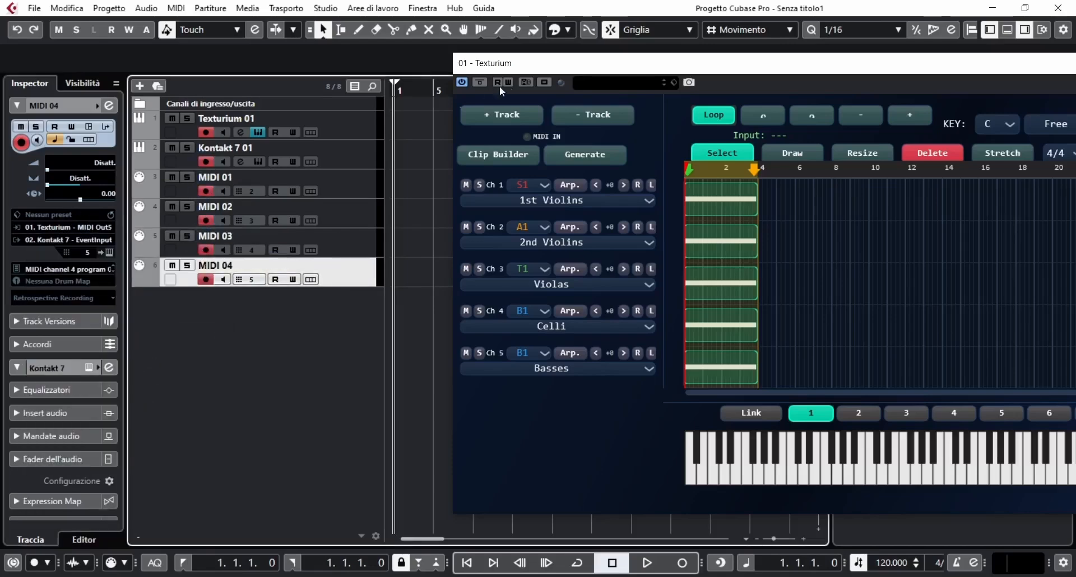
pyautogui.moveTo(384, 321); pyautogui.dragTo(289, 314)
pyautogui.moveTo(499, 63); pyautogui.dragTo(547, 67)
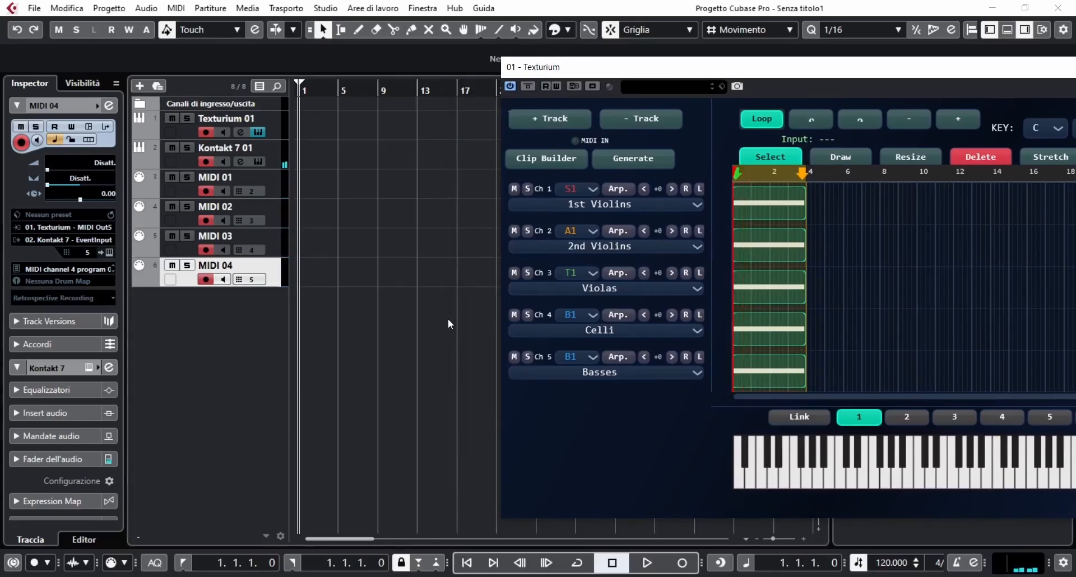
pyautogui.press('KP_Multiply')
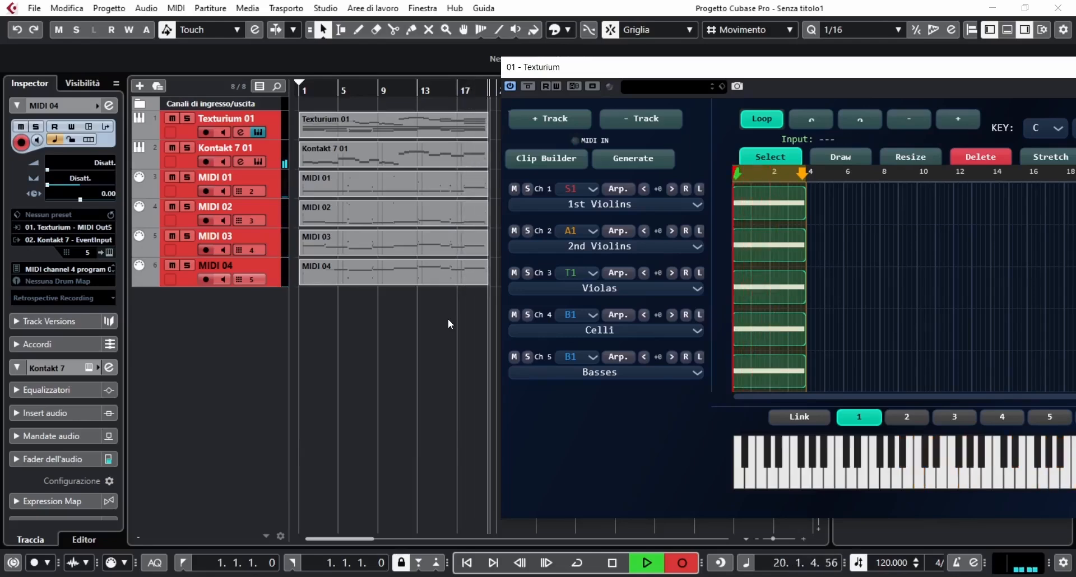
pyautogui.press('space')
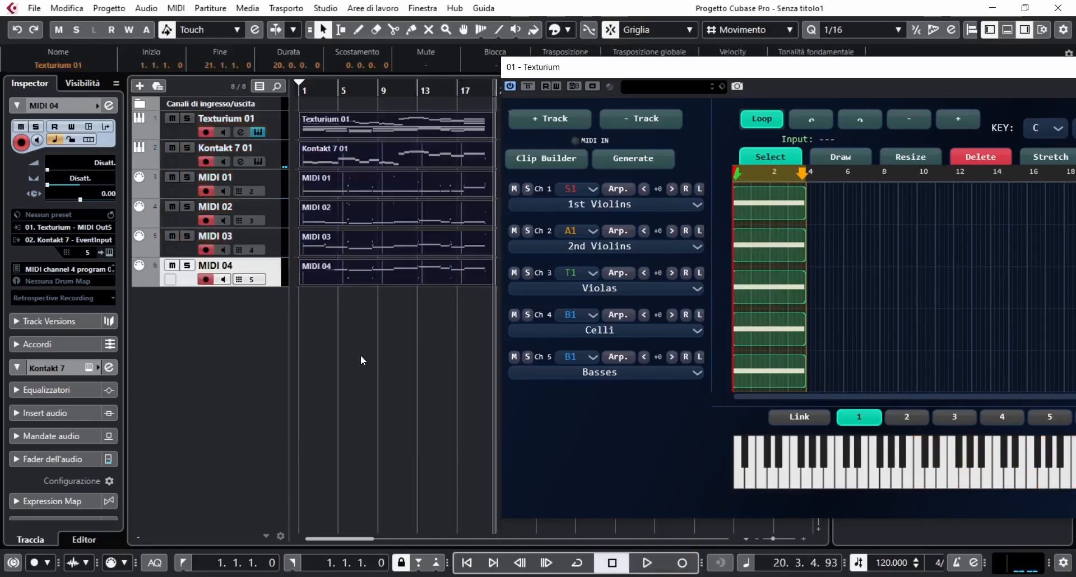
# Open the recorded Kontakt 7 01 and MIDI 01 to MIDI 04 parts together in a separate key editor window
pyautogui.moveTo(361, 352); pyautogui.dragTo(429, 166)
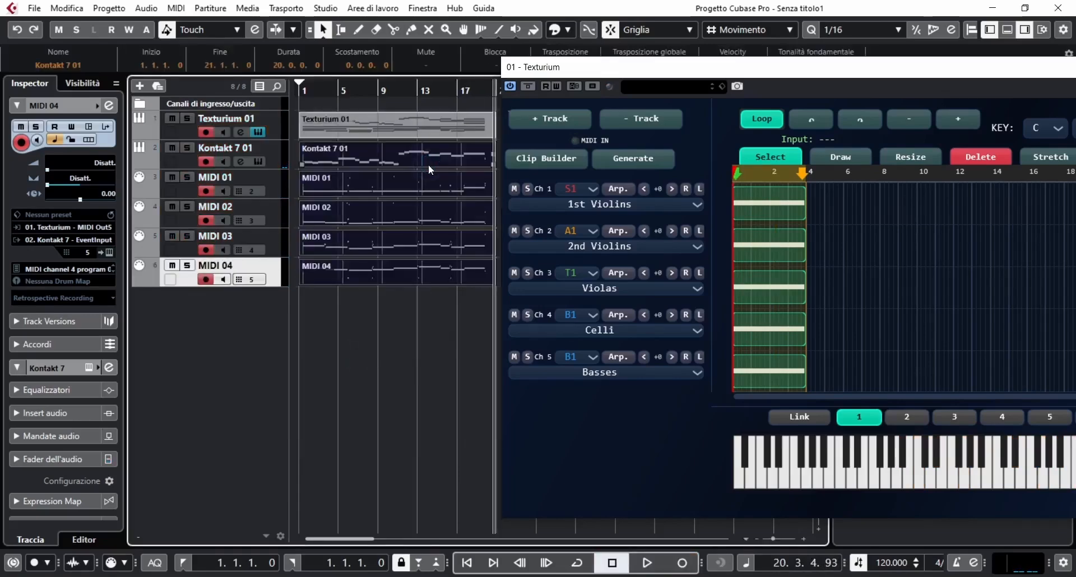
pyautogui.doubleClick(428, 164)
pyautogui.moveTo(894, 69); pyautogui.dragTo(520, 61)
pyautogui.click(959, 64)
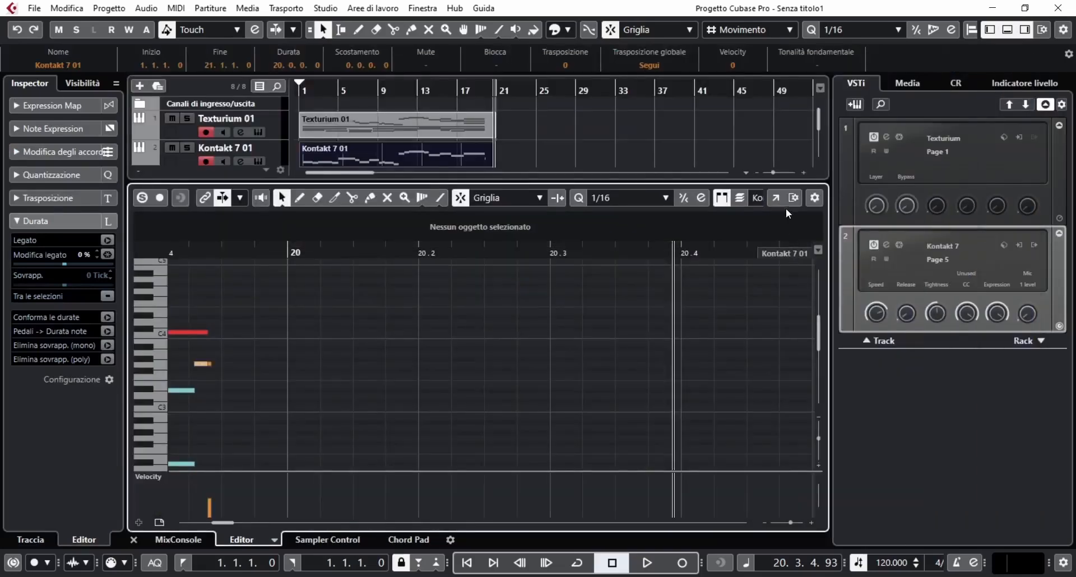
pyautogui.click(775, 198)
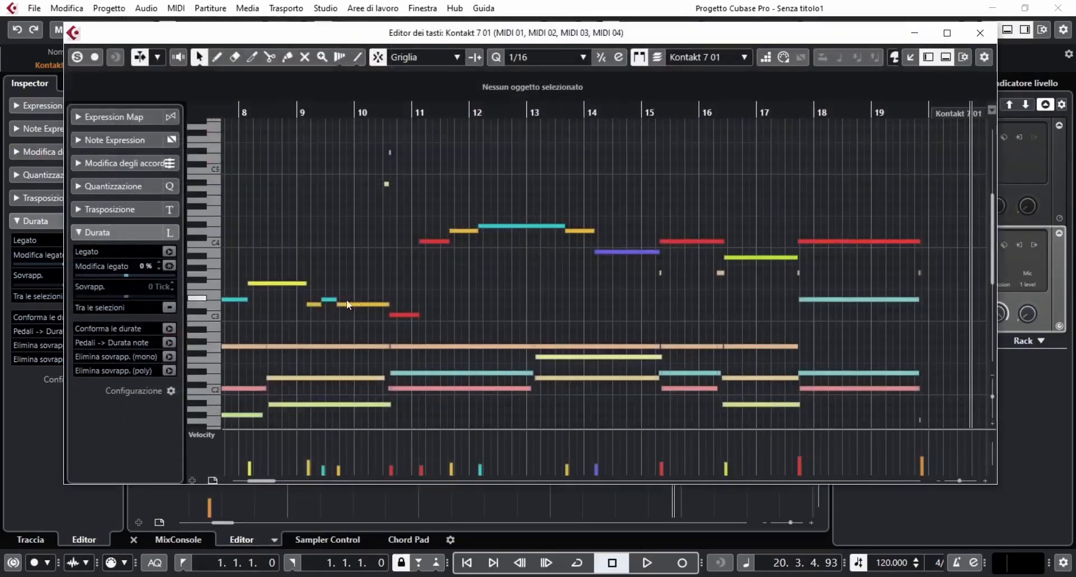
# Examine the recorded lines in the key editor to see which track each note belongs to
pyautogui.click(248, 348)
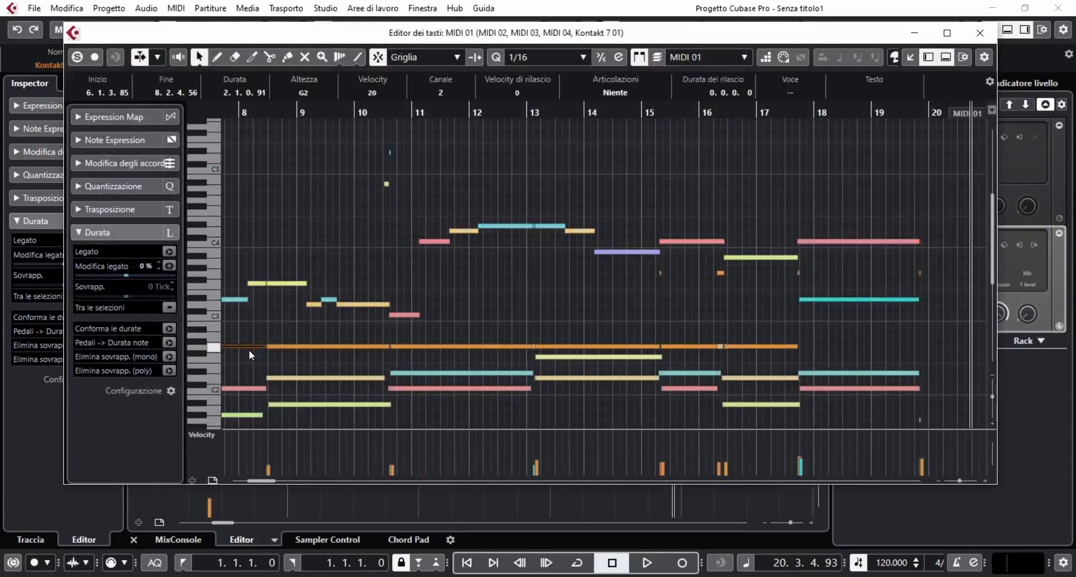
pyautogui.click(295, 376)
pyautogui.click(312, 404)
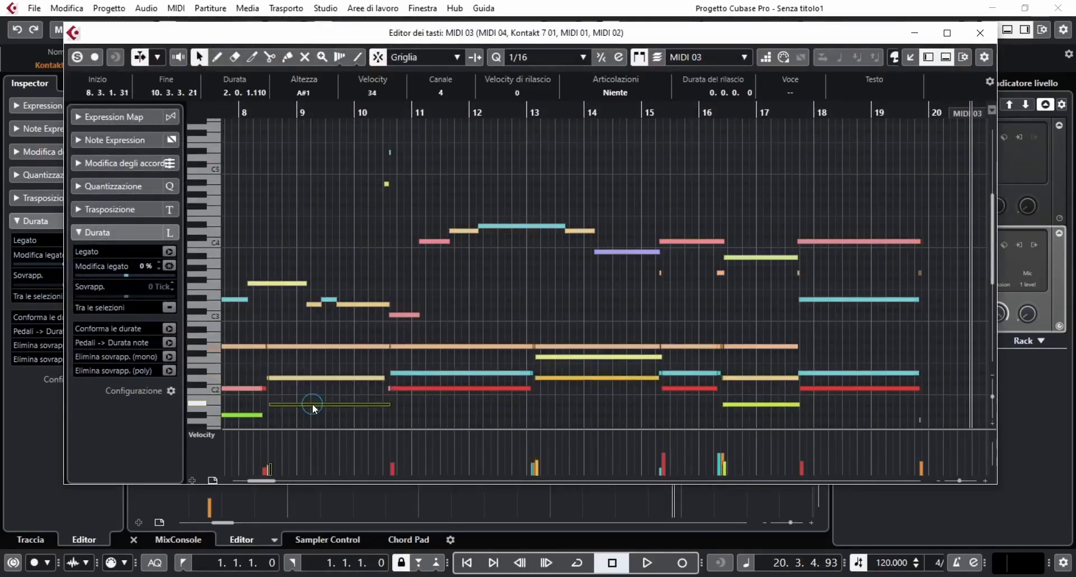
pyautogui.scroll(-5, 571, 348)
pyautogui.scroll(5, 572, 347)
pyautogui.scroll(-5, 573, 347)
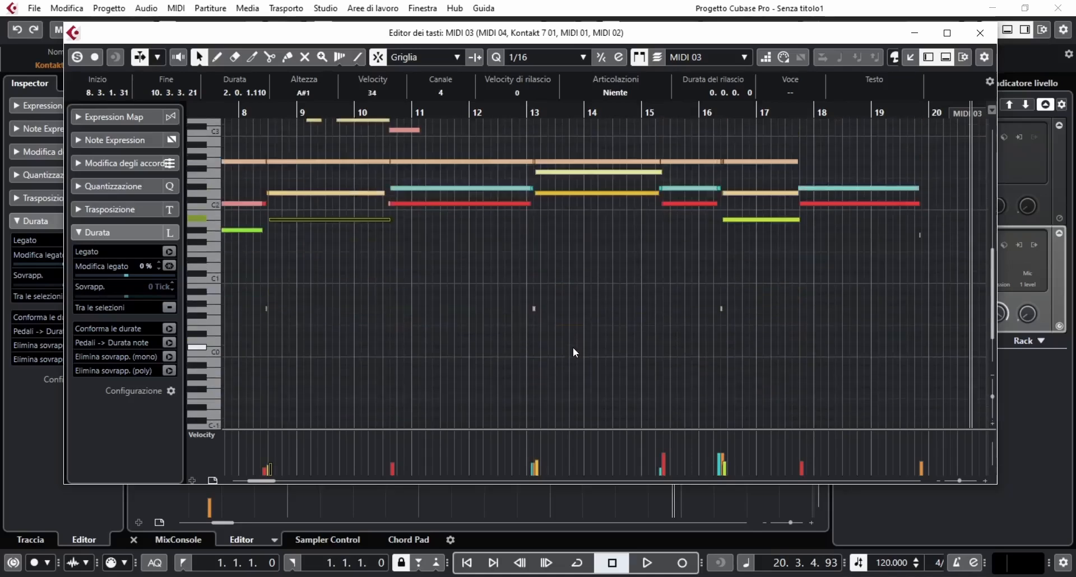
# Delete the very short stray notes below the bass line and between bars 15 and 20, and close the key editor window
pyautogui.moveTo(250, 264); pyautogui.dragTo(815, 364)
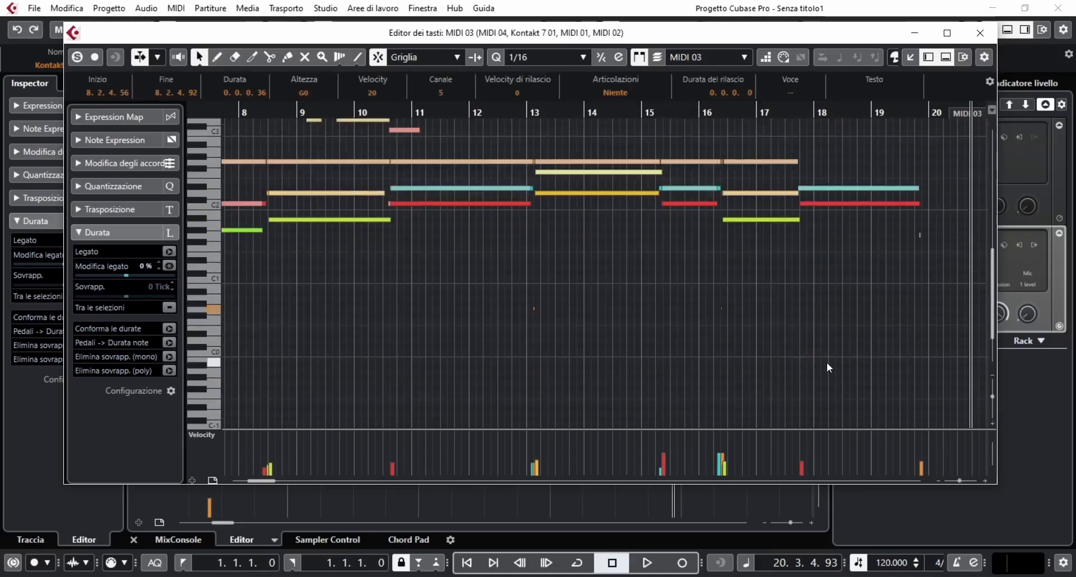
pyautogui.moveTo(878, 316); pyautogui.dragTo(930, 240)
pyautogui.scroll(3, 908, 269)
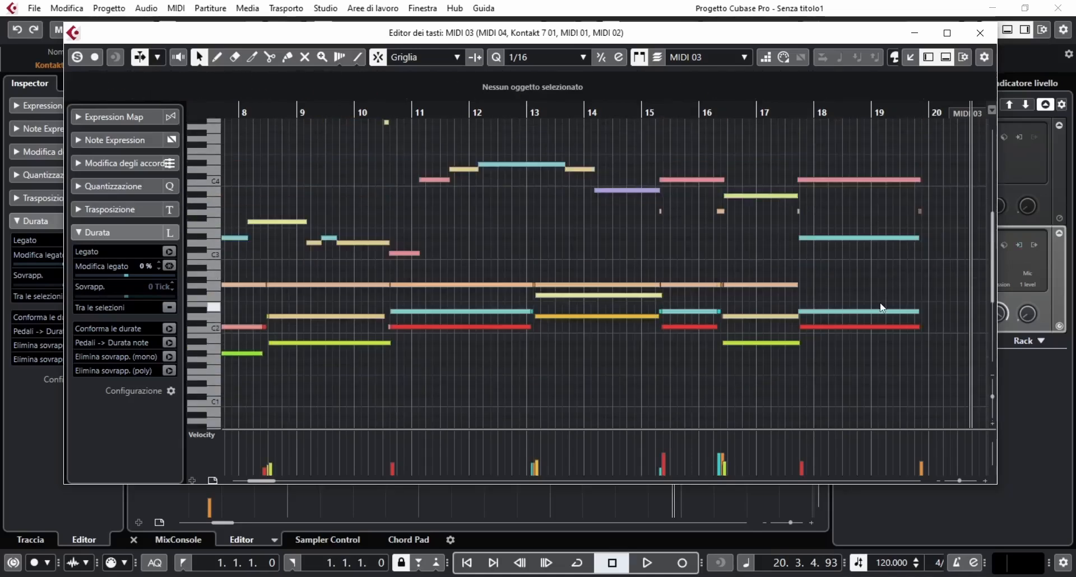
pyautogui.moveTo(648, 204); pyautogui.dragTo(956, 218)
pyautogui.press('Delete')
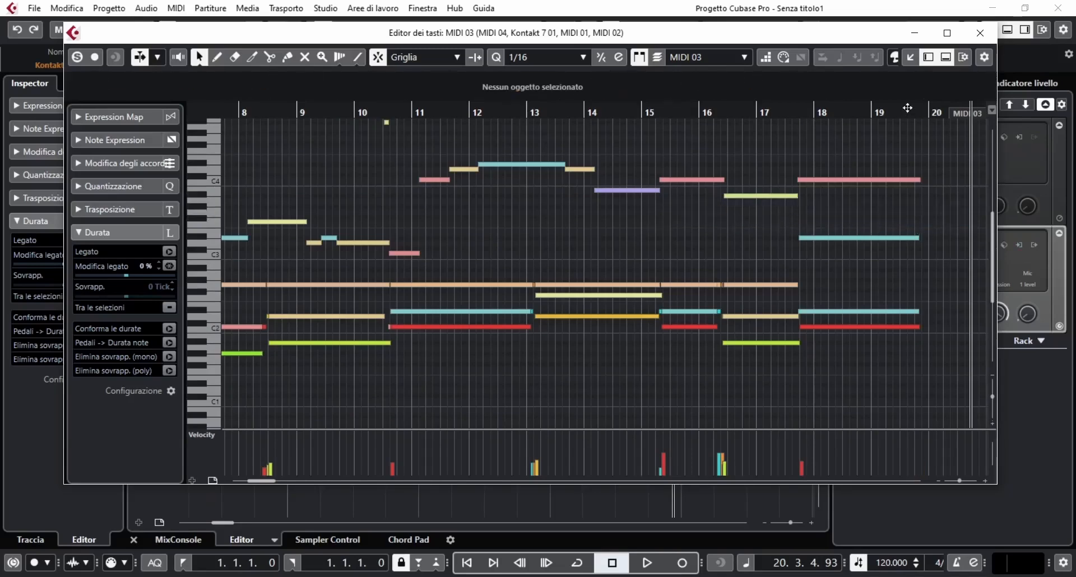
pyautogui.click(980, 32)
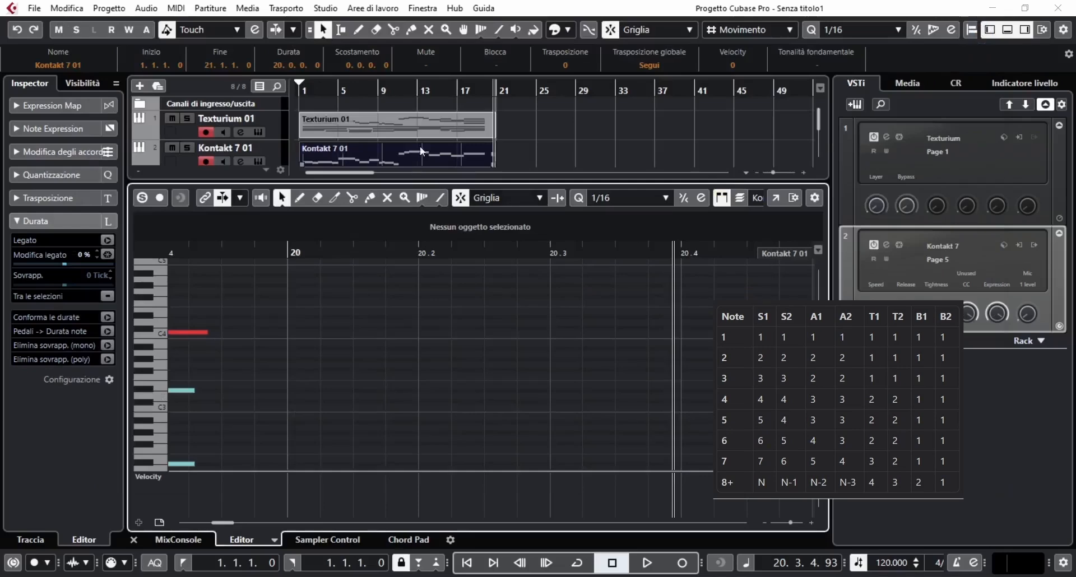
# Close the lower editor zone and delete all the recorded parts from the six tracks
pyautogui.moveTo(529, 111); pyautogui.dragTo(483, 149)
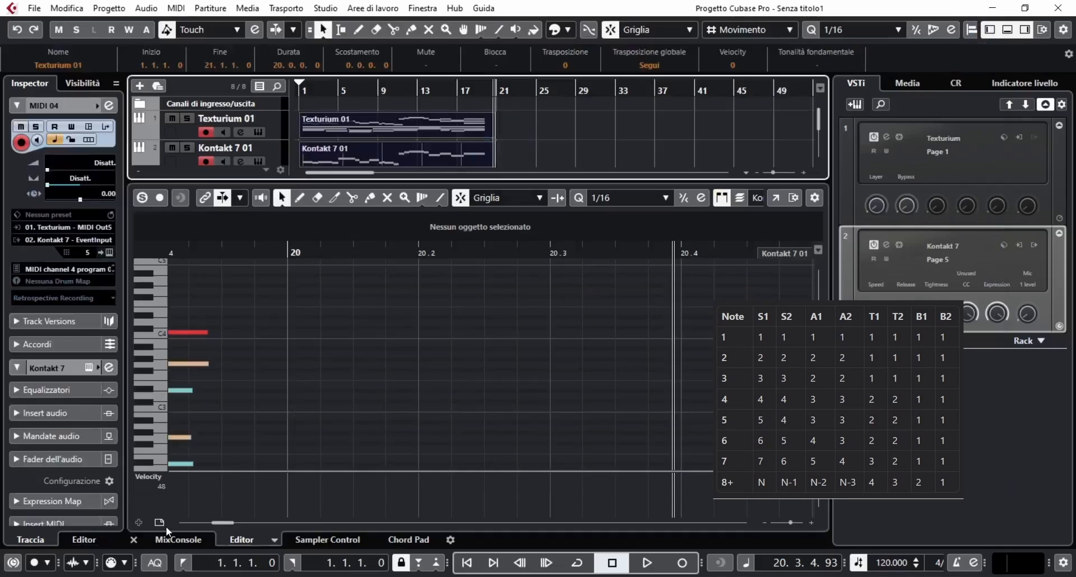
pyautogui.click(133, 540)
pyautogui.moveTo(456, 390); pyautogui.dragTo(288, 100)
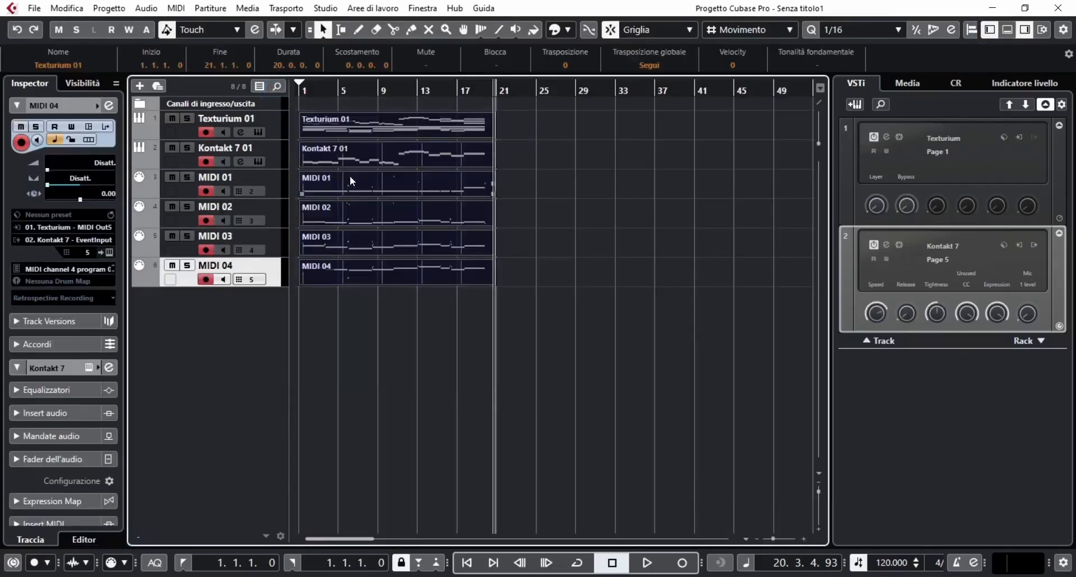
pyautogui.press('Delete')
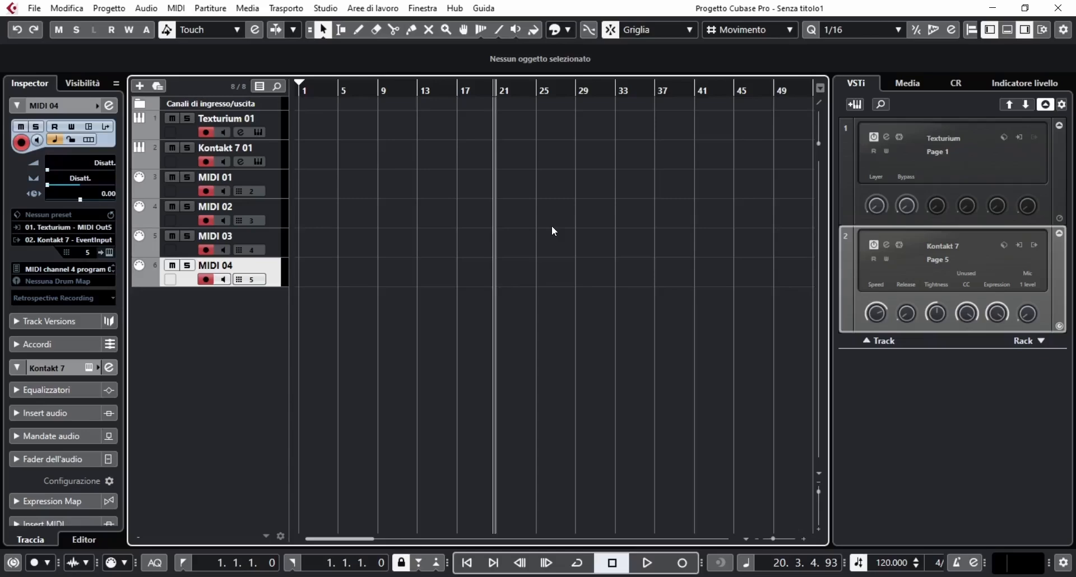
# Delete all existing clips in Texturium and draw a one-bar clip at the start of the 1st Violins track
pyautogui.click(886, 137)
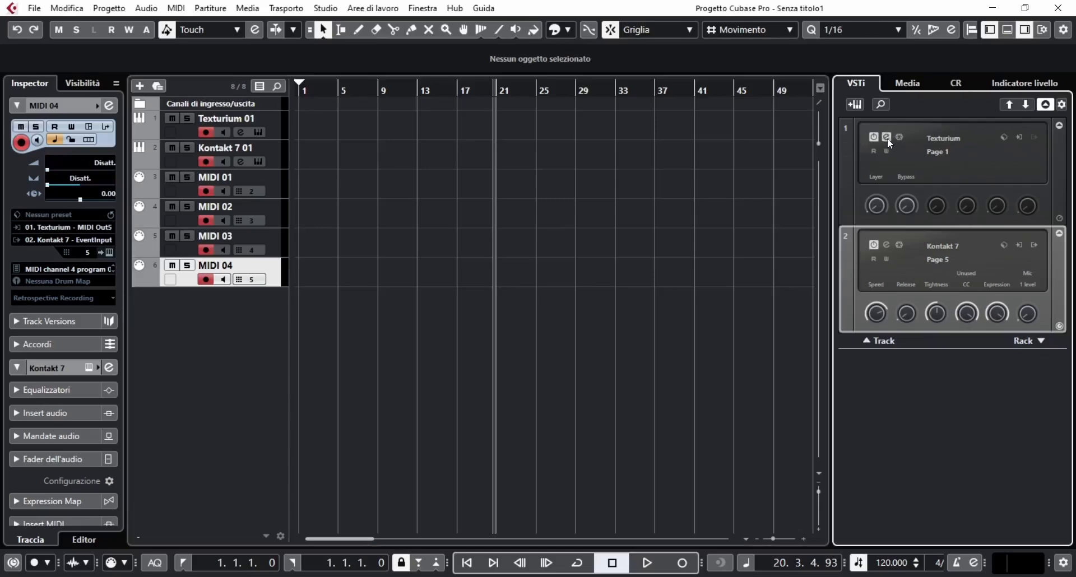
pyautogui.moveTo(470, 196); pyautogui.dragTo(372, 388)
pyautogui.press('Delete')
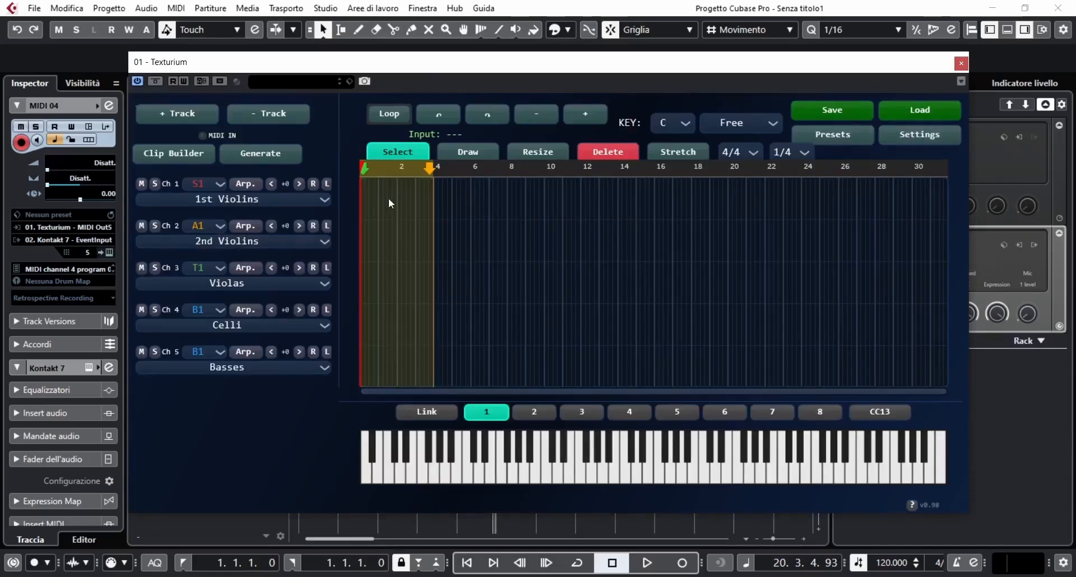
pyautogui.moveTo(360, 205); pyautogui.dragTo(381, 213)
# Fill the 1st Violins clip with eight C3 sixteenth notes, one on every eighth, and solo the track
pyautogui.doubleClick(371, 200)
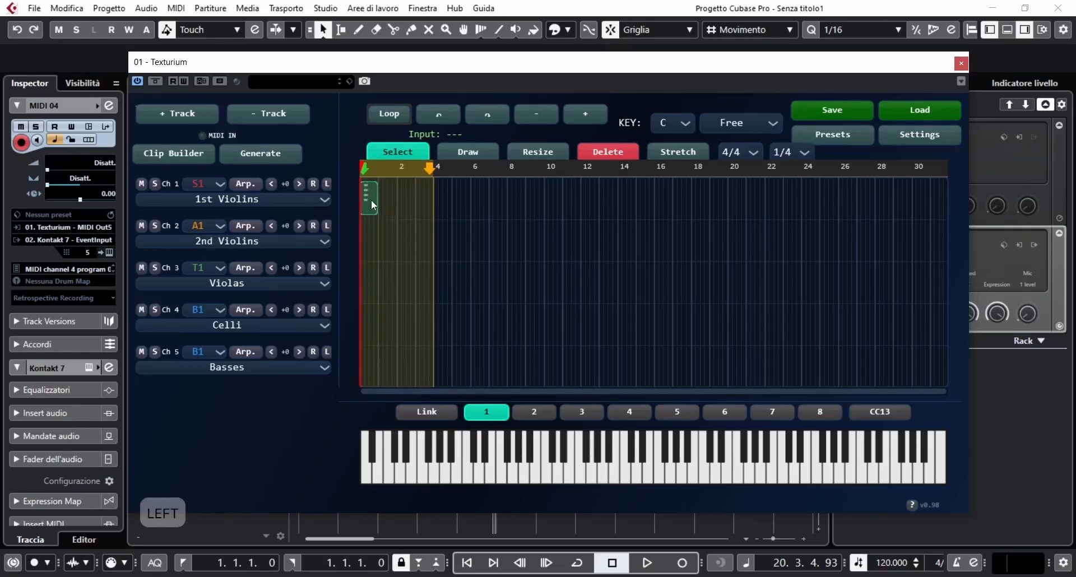
pyautogui.keyDown('alt'); pyautogui.click(177, 295); pyautogui.keyUp('alt')
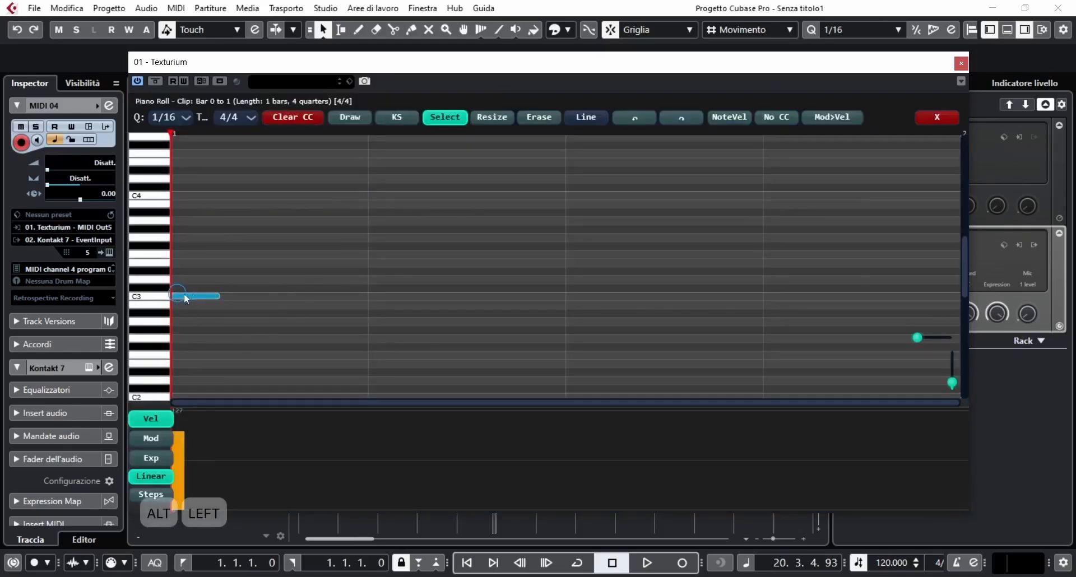
pyautogui.keyDown('alt'); pyautogui.click(273, 296); pyautogui.keyUp('alt')
pyautogui.keyDown('alt'); pyautogui.click(373, 296); pyautogui.keyUp('alt')
pyautogui.keyDown('alt'); pyautogui.click(472, 296); pyautogui.keyUp('alt')
pyautogui.keyDown('alt'); pyautogui.click(574, 296); pyautogui.keyUp('alt')
pyautogui.keyDown('alt'); pyautogui.click(675, 296); pyautogui.keyUp('alt')
pyautogui.keyDown('alt'); pyautogui.click(774, 296); pyautogui.keyUp('alt')
pyautogui.keyDown('alt'); pyautogui.click(874, 296); pyautogui.keyUp('alt')
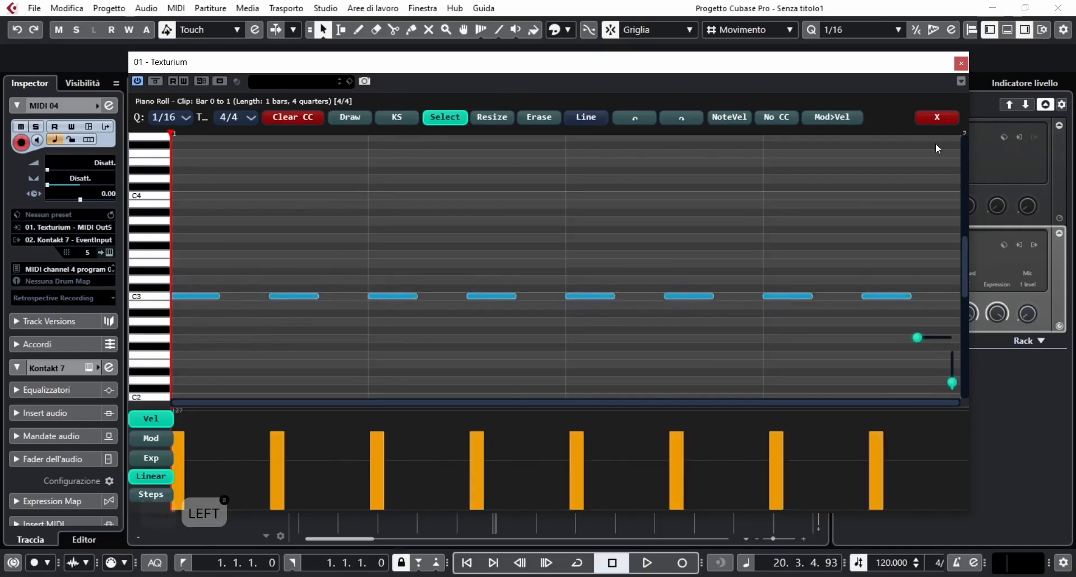
pyautogui.click(936, 116)
pyautogui.click(155, 184)
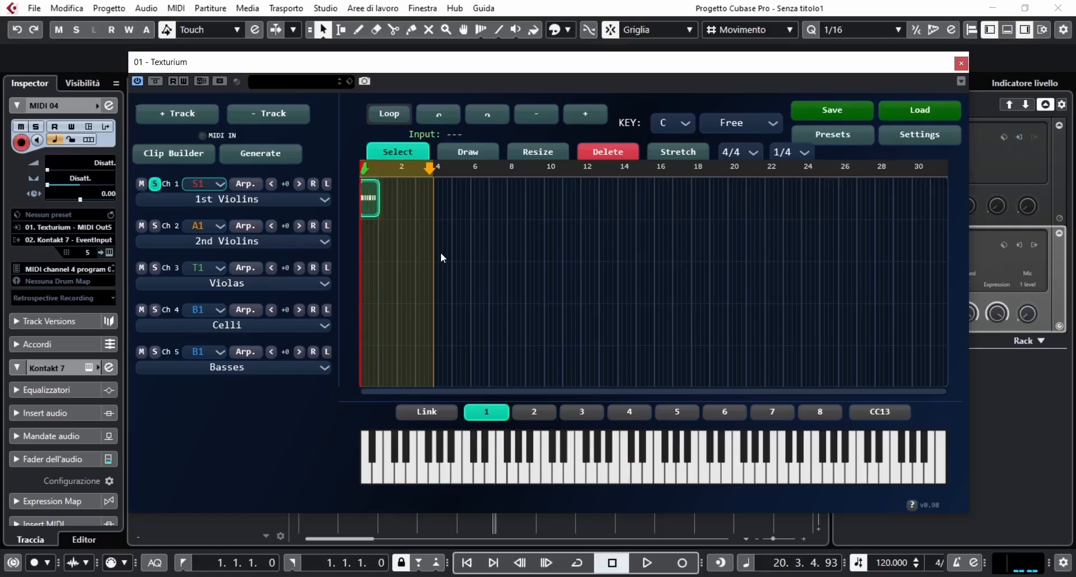
# Duplicate the one-bar 1st Violins clip three times and join the copies into a single four-bar clip
pyautogui.hotkey('ctrl', 'd')
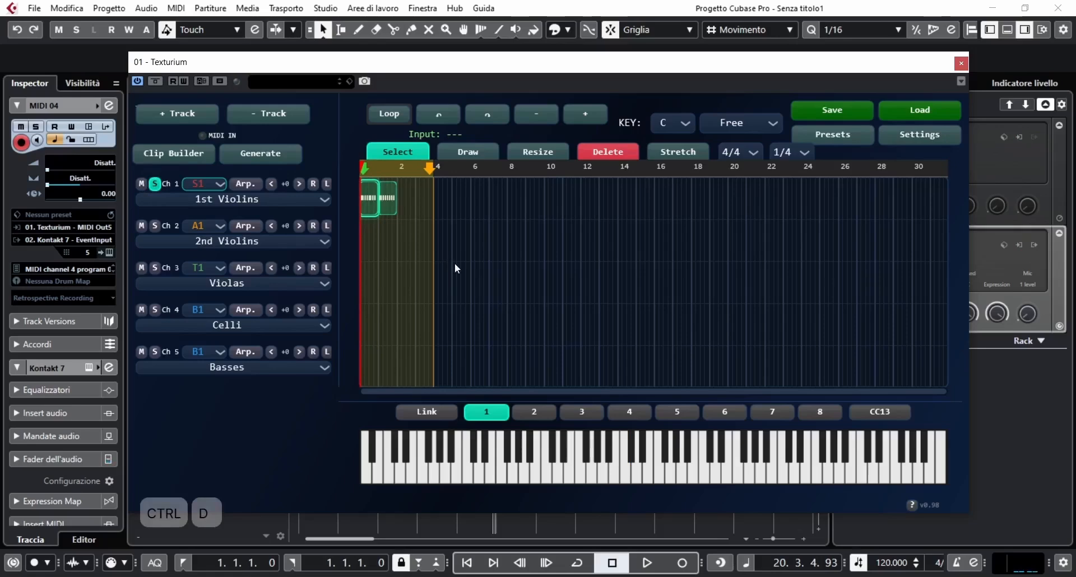
pyautogui.hotkey('ctrl', 'd')
pyautogui.hotkey('ctrl', 'd')
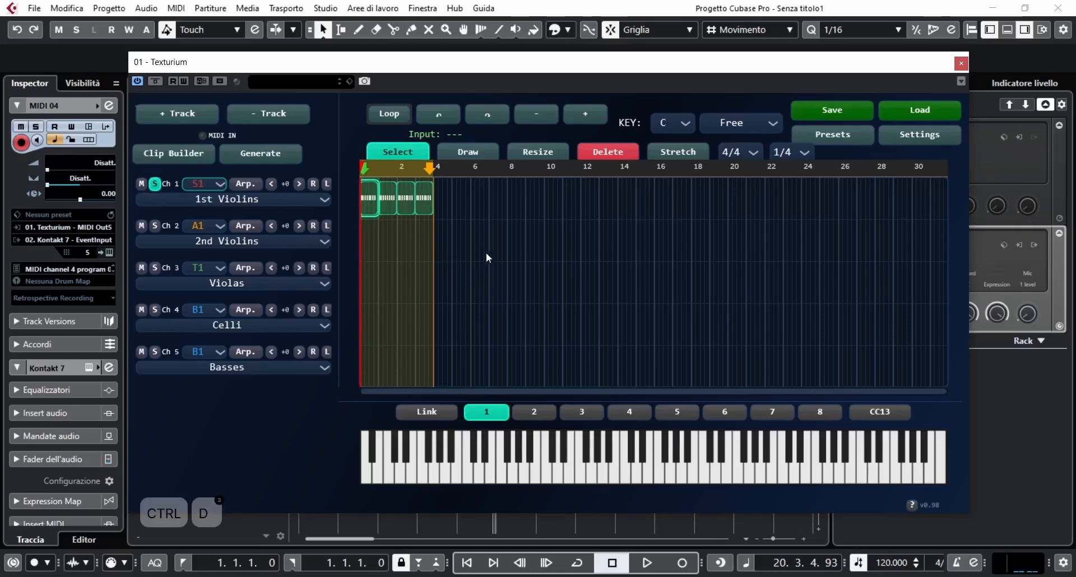
pyautogui.moveTo(448, 203); pyautogui.dragTo(354, 210)
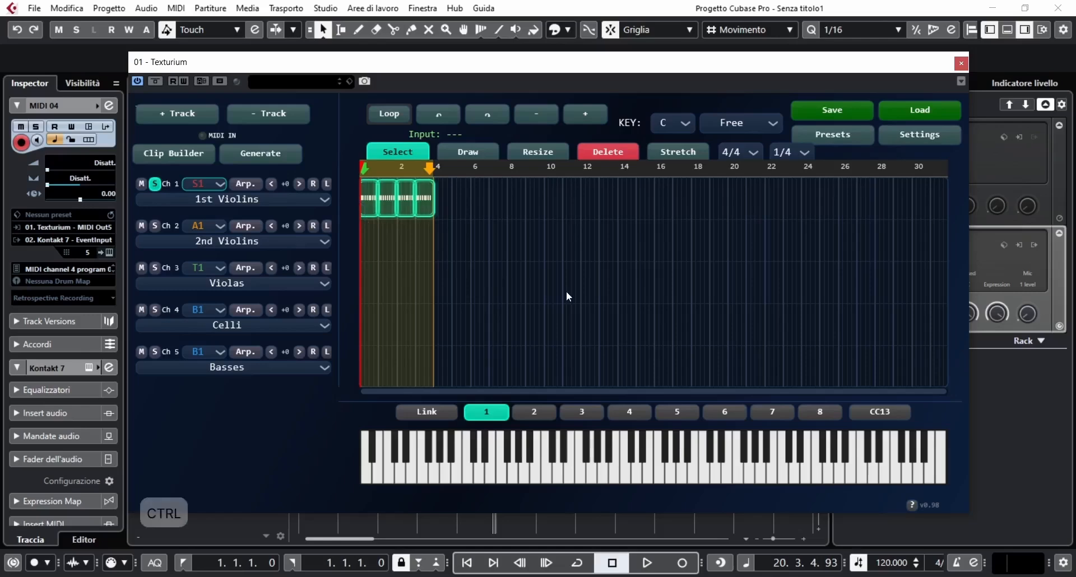
pyautogui.hotkey('ctrl', 'j')
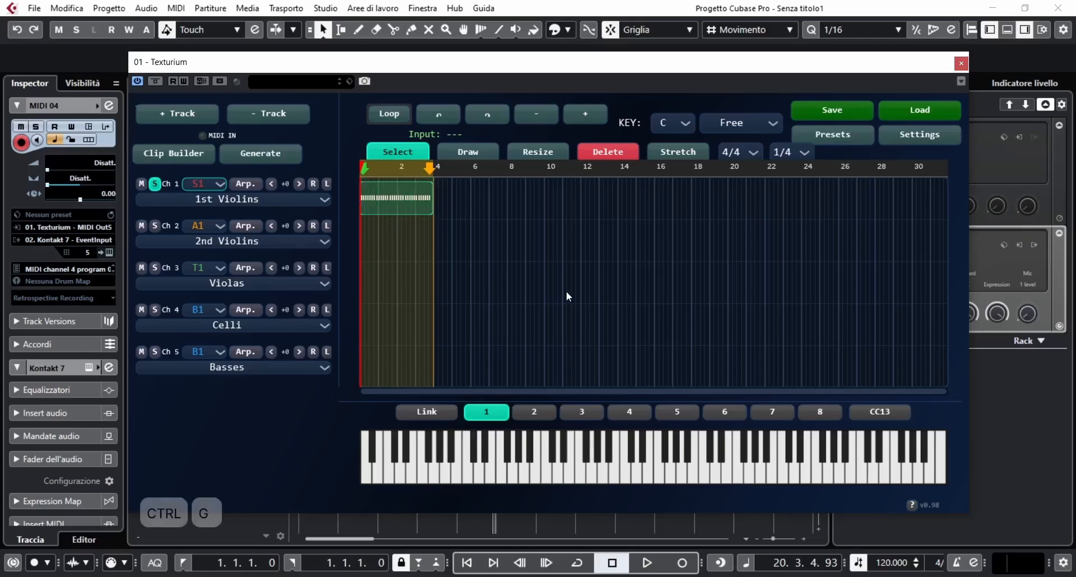
# Audition the four-bar 1st Violins clip in the piano roll and add a keyswitch note just above C-2 at its start
pyautogui.doubleClick(404, 213)
pyautogui.press('space')
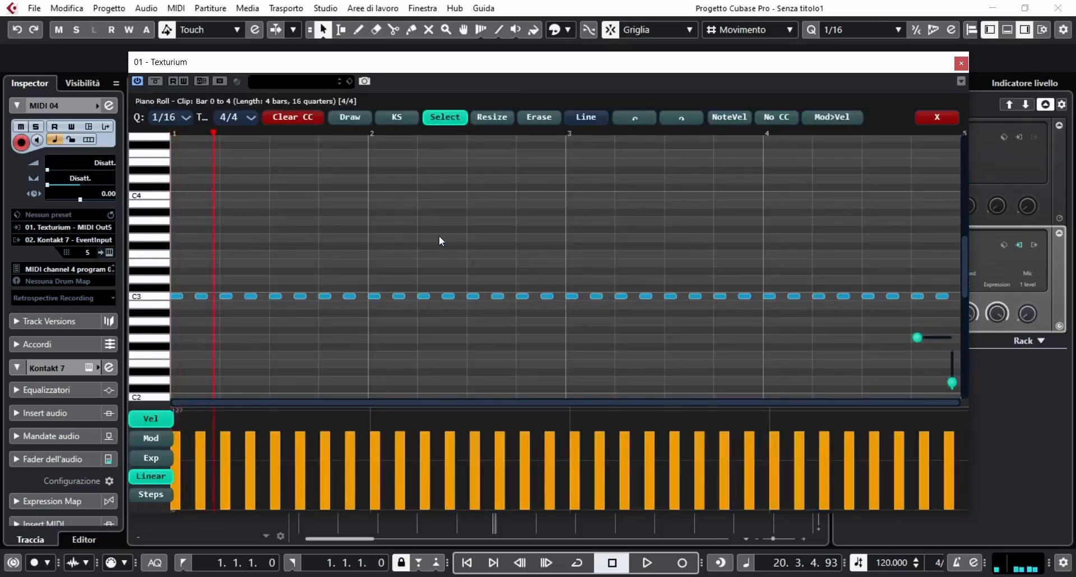
pyautogui.press('space')
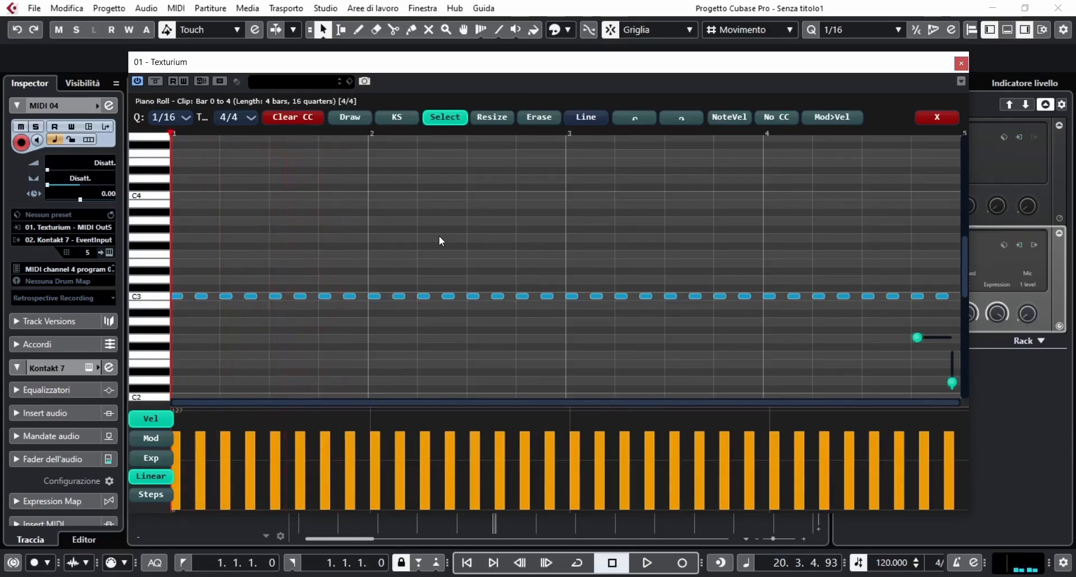
pyautogui.moveTo(966, 253); pyautogui.dragTo(951, 373)
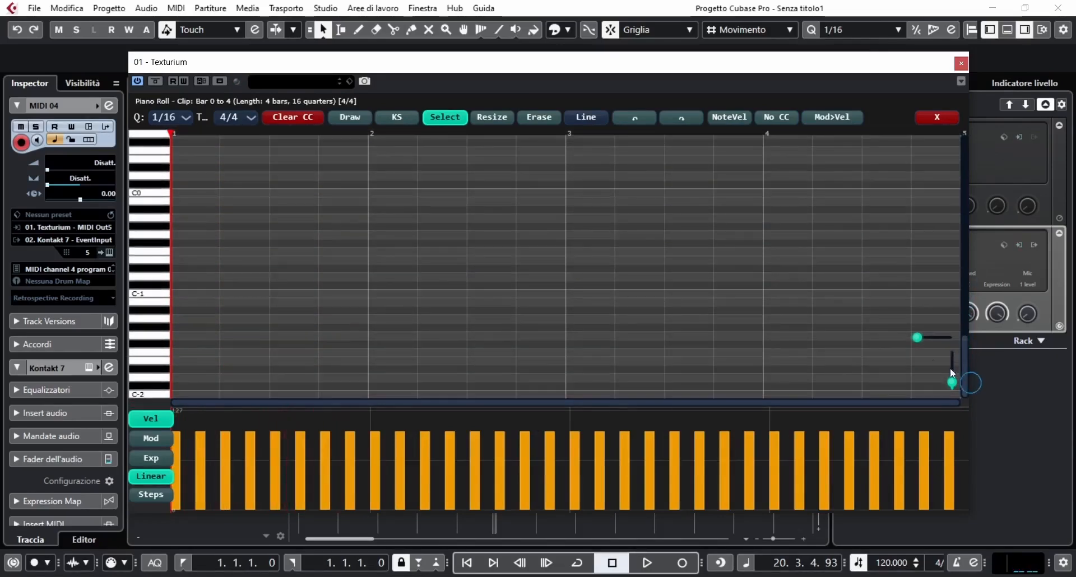
pyautogui.click(412, 118)
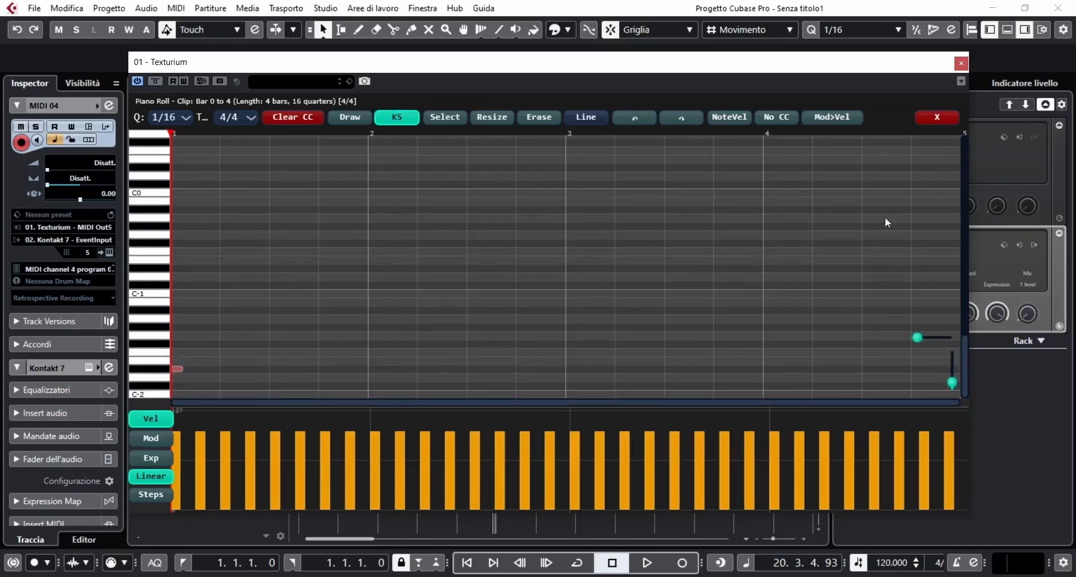
pyautogui.click(947, 118)
pyautogui.click(174, 368)
pyautogui.click(947, 118)
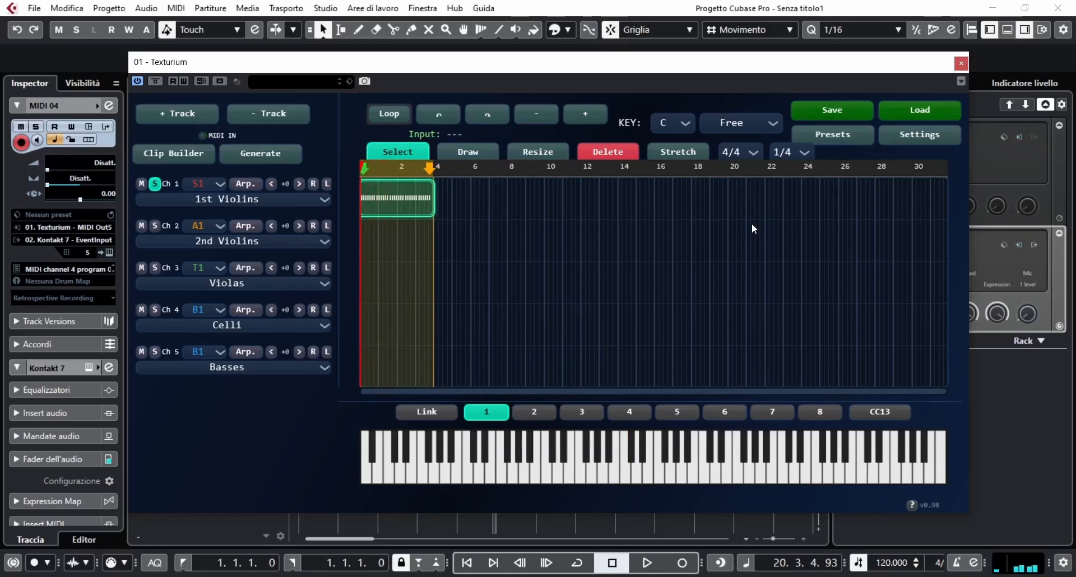
# Enable NoteVel for the 1st Violins clip and raise notes 1, 5, 8, 11, 13, 17, 21, 24, 27 and 29 to full velocity
pyautogui.doubleClick(391, 213)
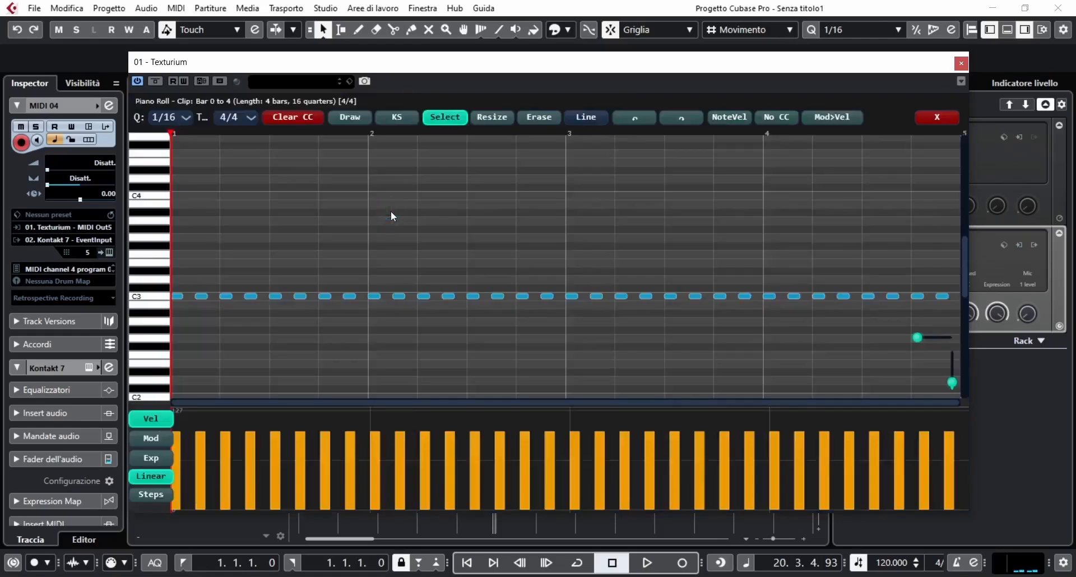
pyautogui.click(732, 118)
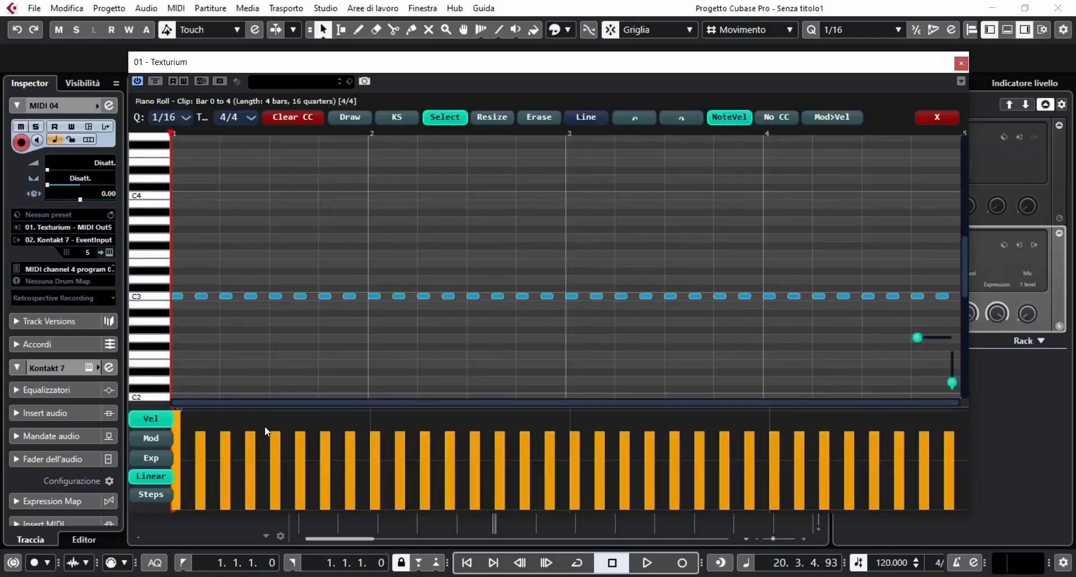
pyautogui.moveTo(267, 428); pyautogui.dragTo(280, 400)
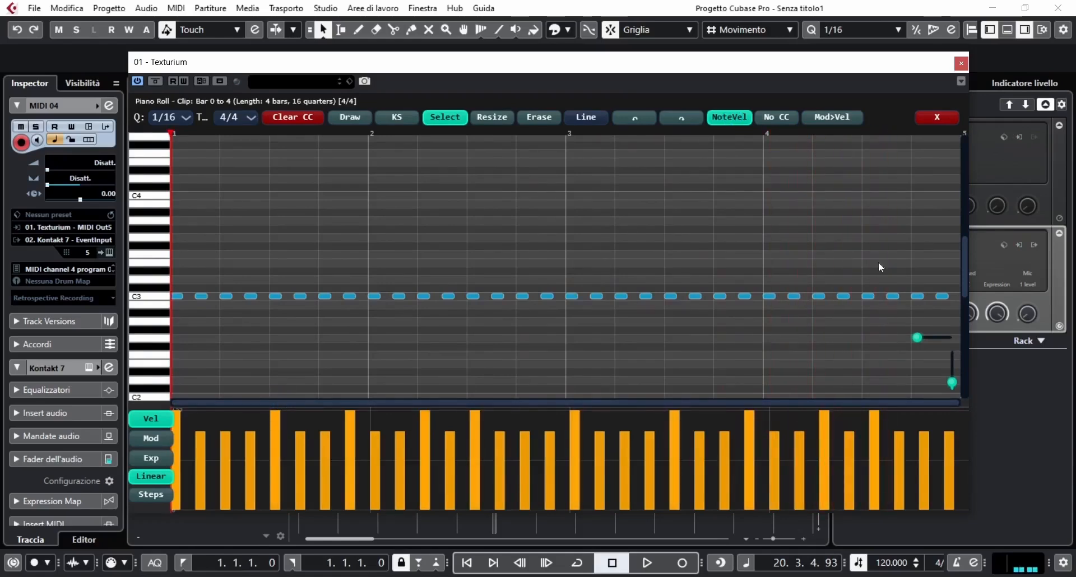
pyautogui.click(937, 118)
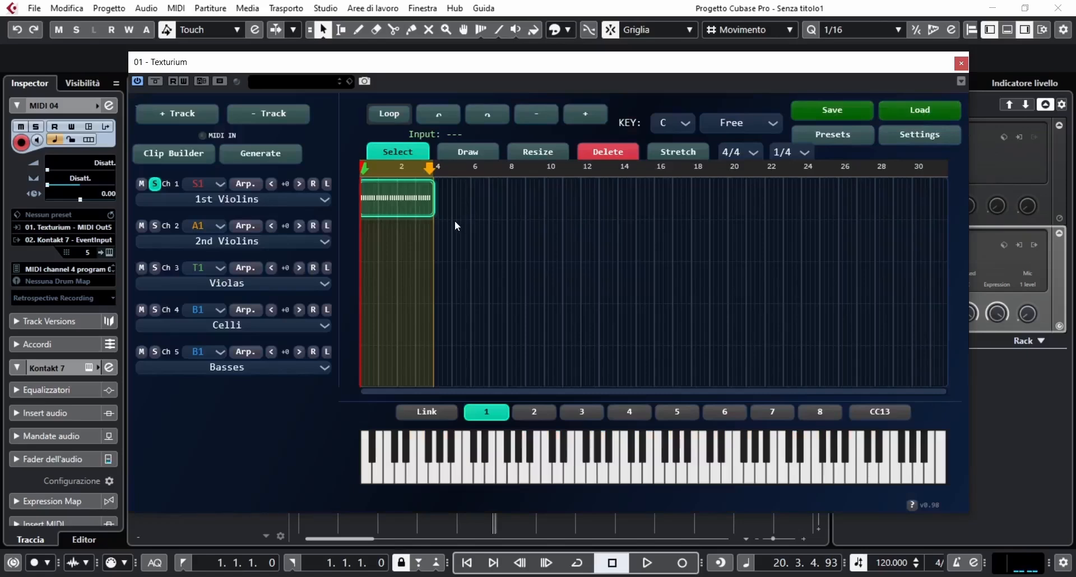
# Copy the accented clip to the start of the 2nd Violins, Violas, Celli and Basses tracks, and unsolo the 1st Violins
pyautogui.hotkey('ctrl', 'd')
pyautogui.moveTo(481, 205); pyautogui.dragTo(387, 242)
pyautogui.hotkey('ctrl', 'd')
pyautogui.moveTo(472, 242); pyautogui.dragTo(403, 283)
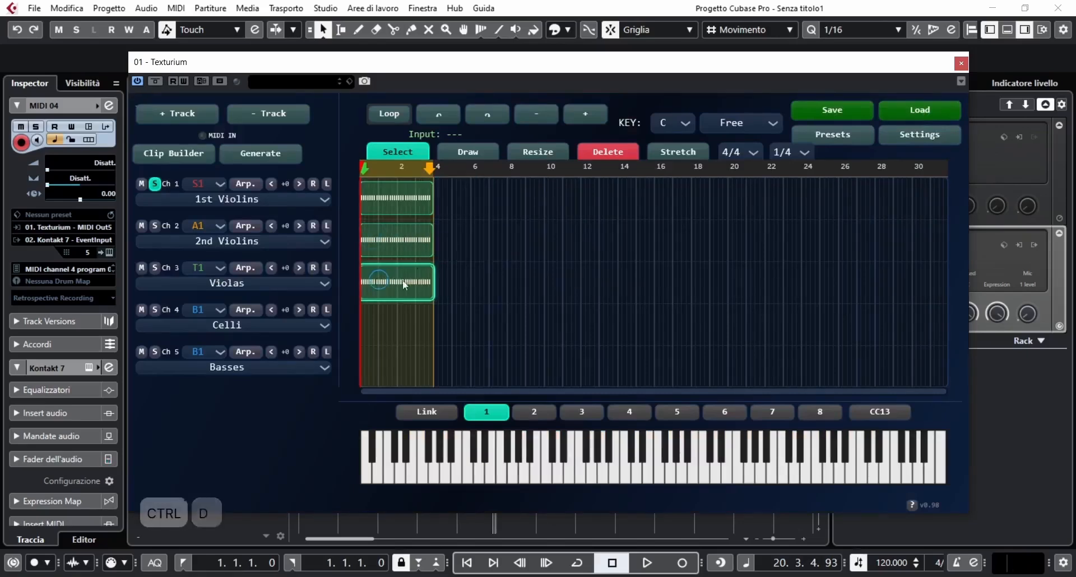
pyautogui.hotkey('ctrl', 'd')
pyautogui.moveTo(471, 283); pyautogui.dragTo(399, 325)
pyautogui.hotkey('ctrl', 'd')
pyautogui.moveTo(469, 333); pyautogui.dragTo(375, 351)
pyautogui.click(153, 184)
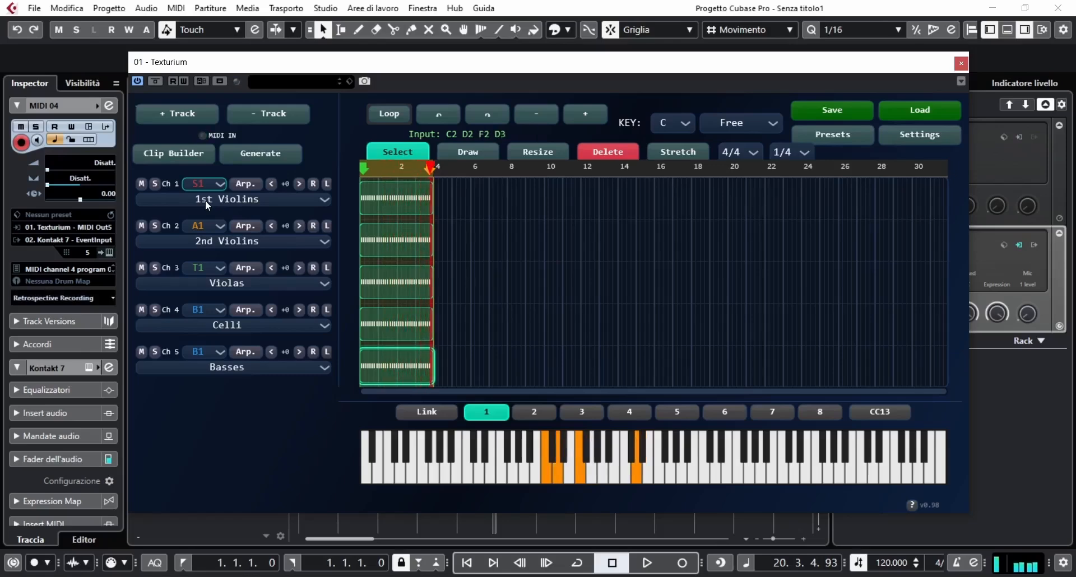
# Apply the G2 to D6 range with a wrap of 2 octaves to both the 1st Violins and 2nd Violins tracks
pyautogui.click(313, 183)
pyautogui.click(707, 226)
pyautogui.click(709, 265)
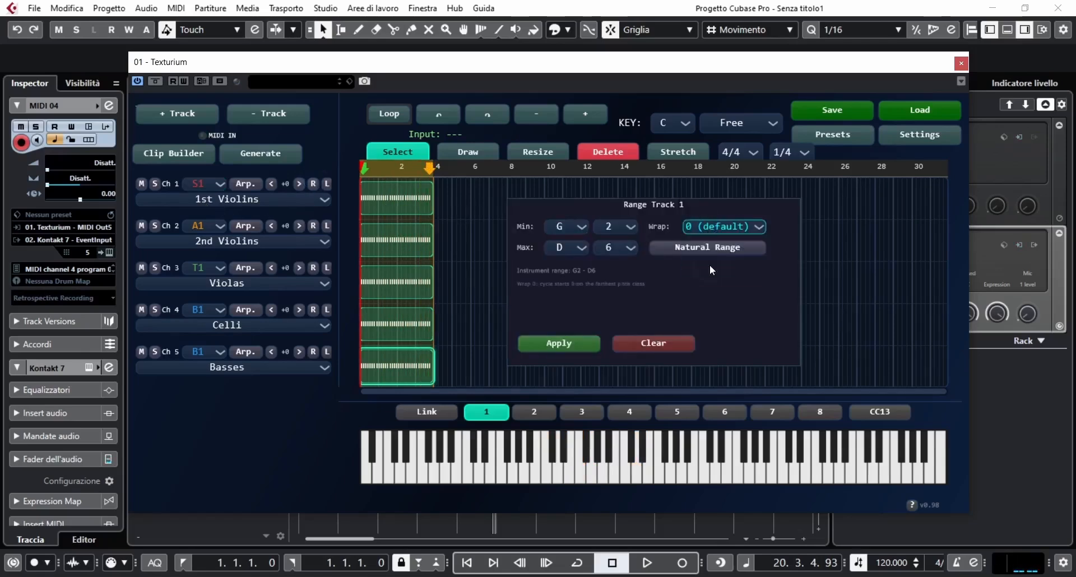
pyautogui.click(584, 342)
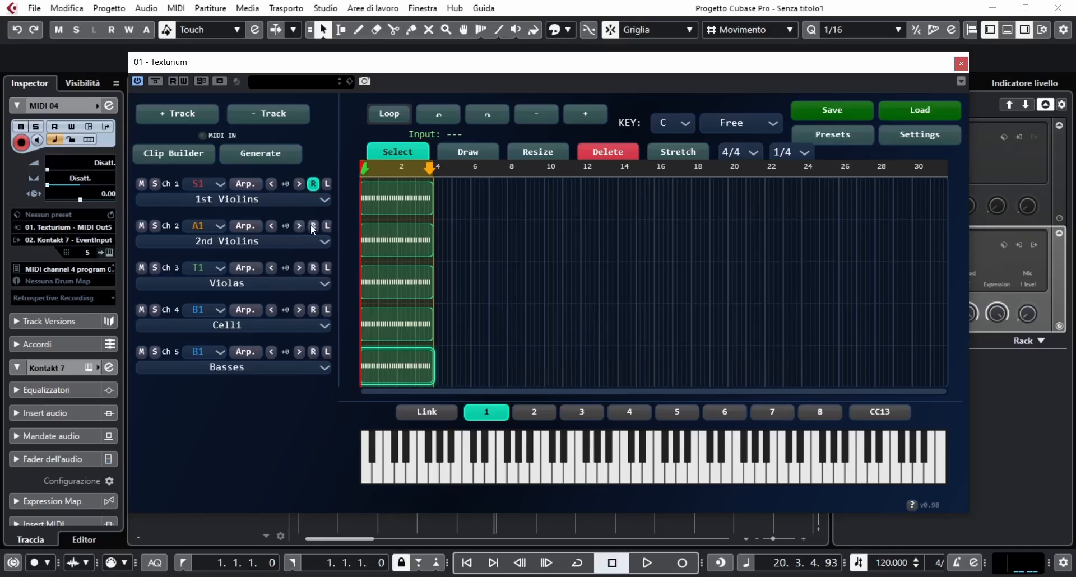
pyautogui.click(313, 225)
pyautogui.click(686, 227)
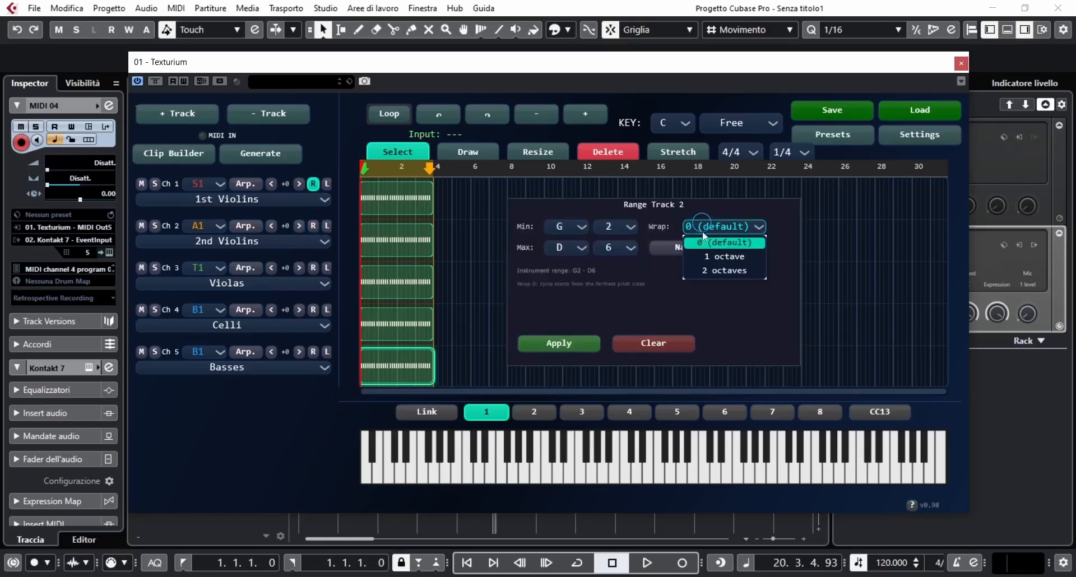
pyautogui.click(709, 267)
pyautogui.click(569, 344)
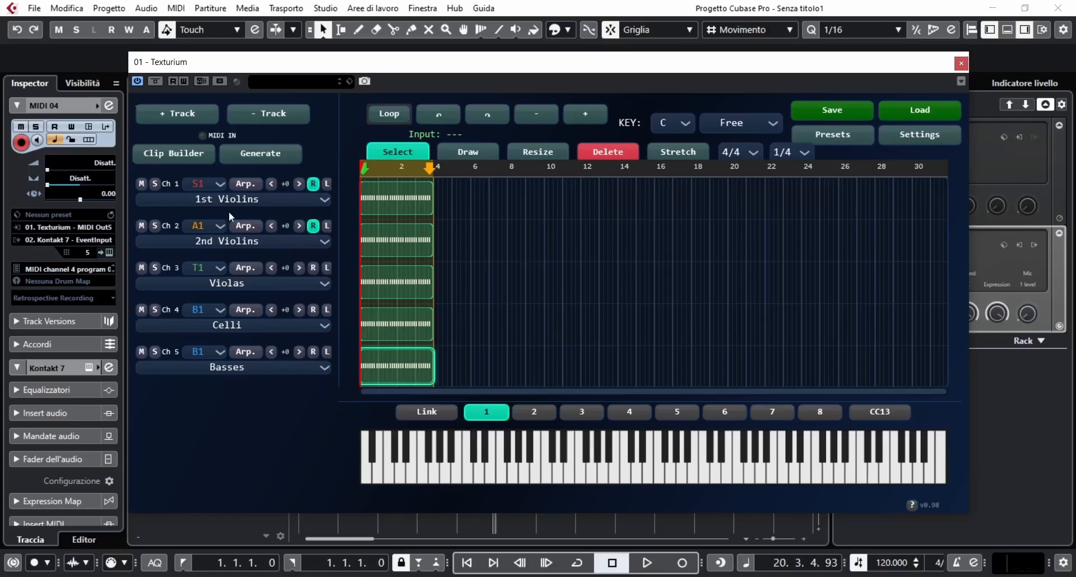
# Solo the 1st Violins track and set its arpeggiator mode to Up
pyautogui.click(155, 185)
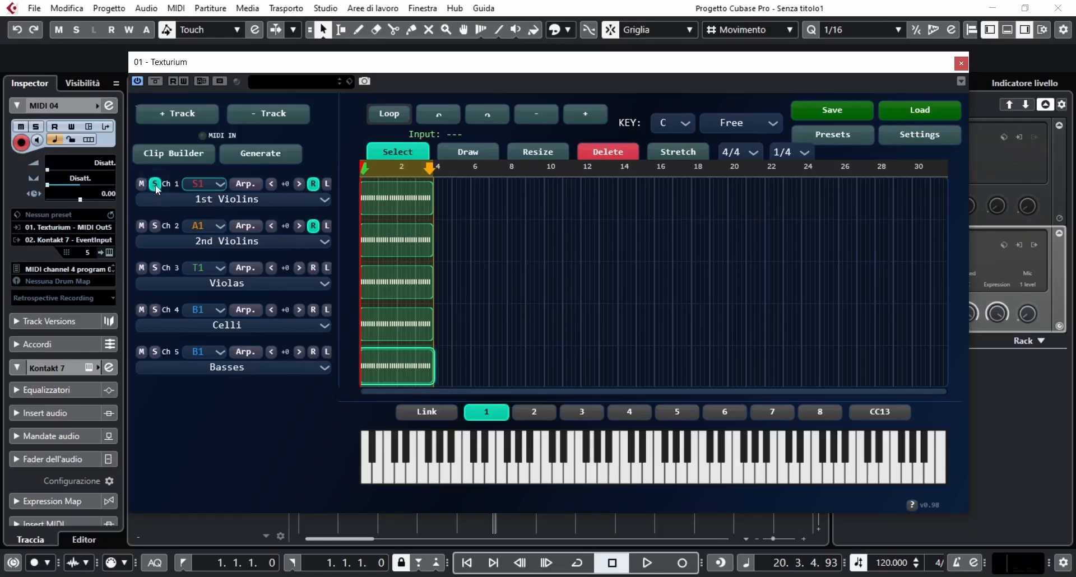
pyautogui.click(247, 186)
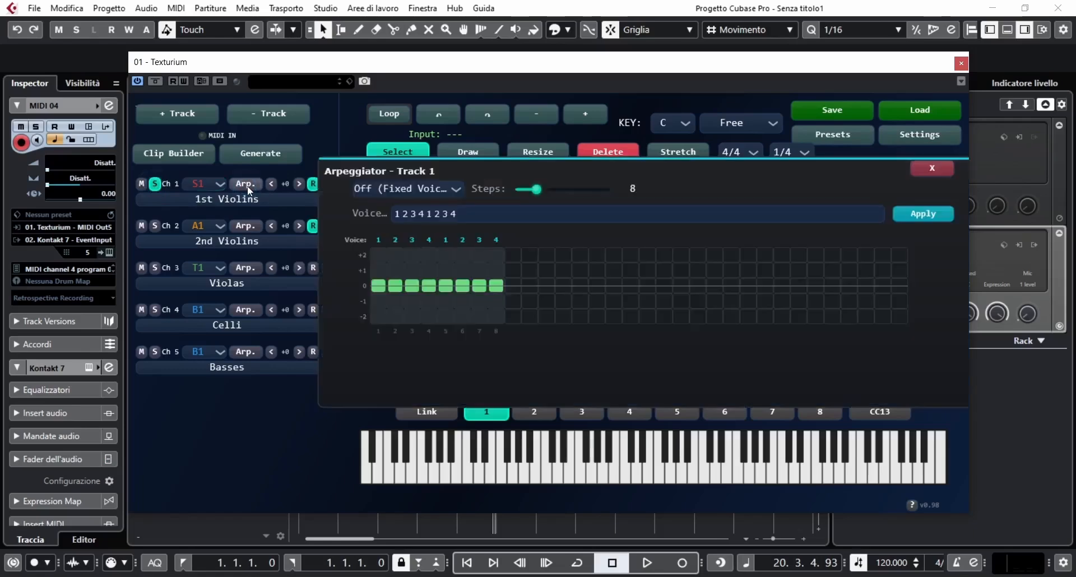
pyautogui.click(409, 191)
pyautogui.click(414, 220)
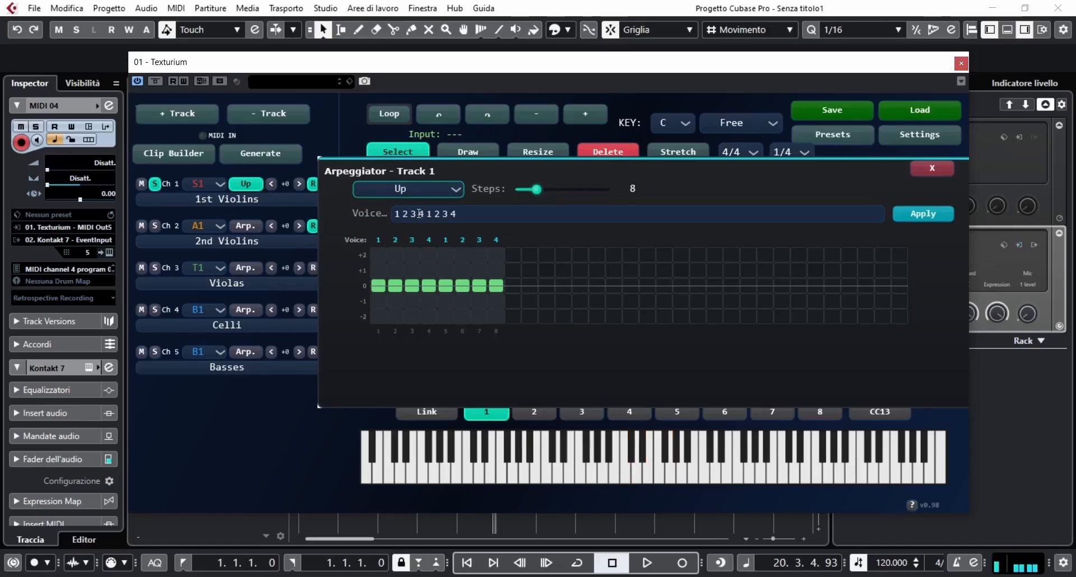
# Change the 1st Violins arpeggiator voice sequence to 1 2 3 1 2 3 and apply it
pyautogui.moveTo(419, 214); pyautogui.dragTo(492, 213)
pyautogui.write('1 ')
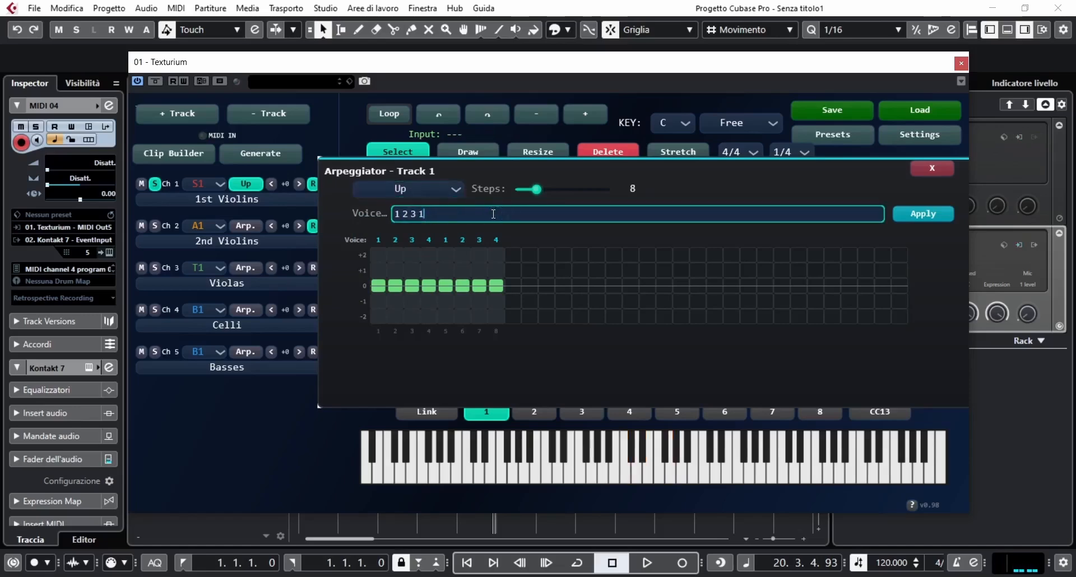
pyautogui.write('2 3')
pyautogui.click(916, 215)
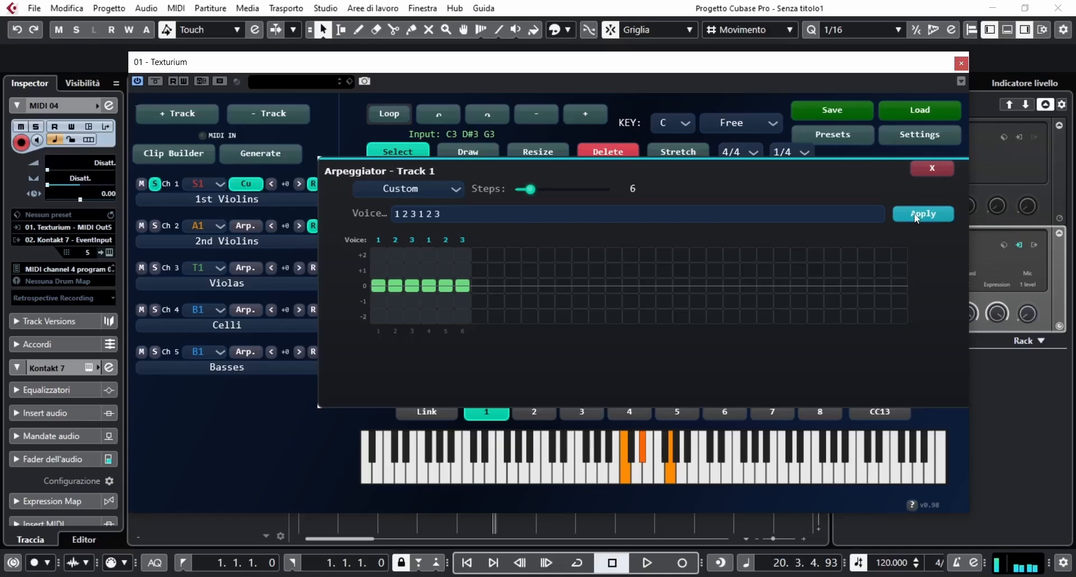
# Generate a Random six-step voice sequence for the 1st Violins arpeggiator and apply it
pyautogui.click(425, 187)
pyautogui.click(428, 291)
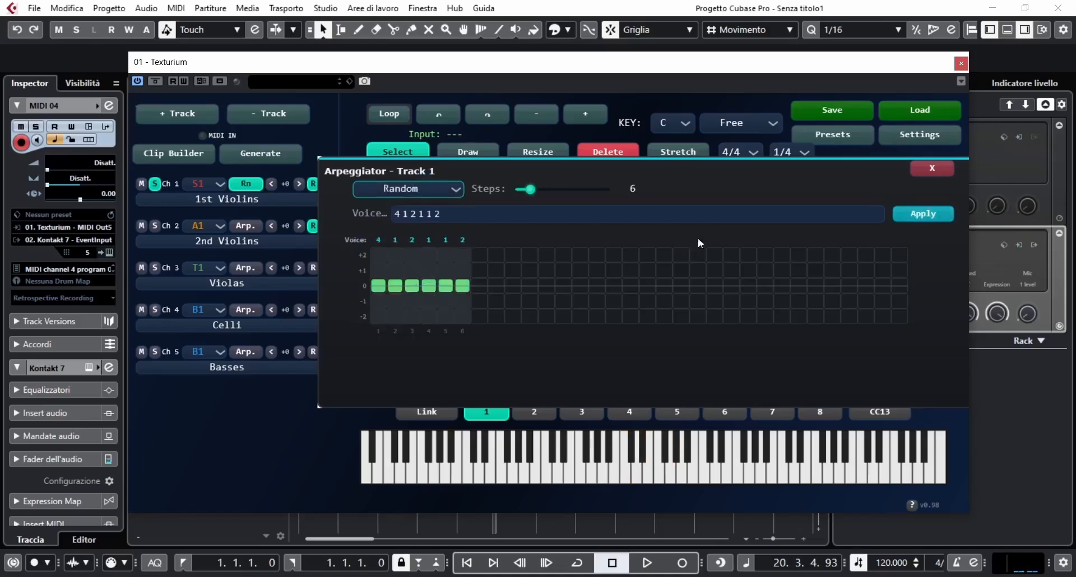
pyautogui.click(919, 217)
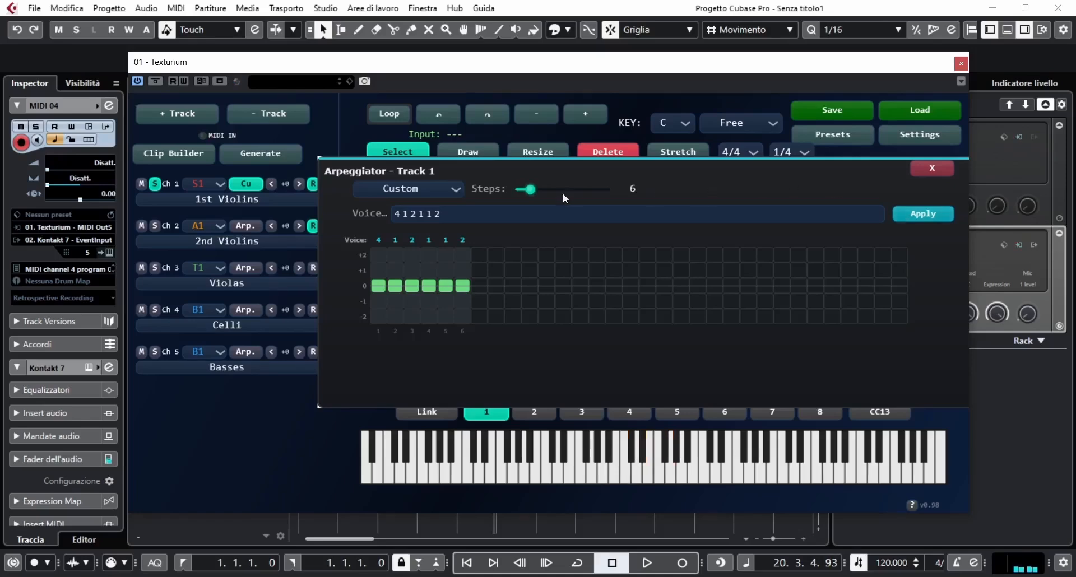
pyautogui.click(452, 190)
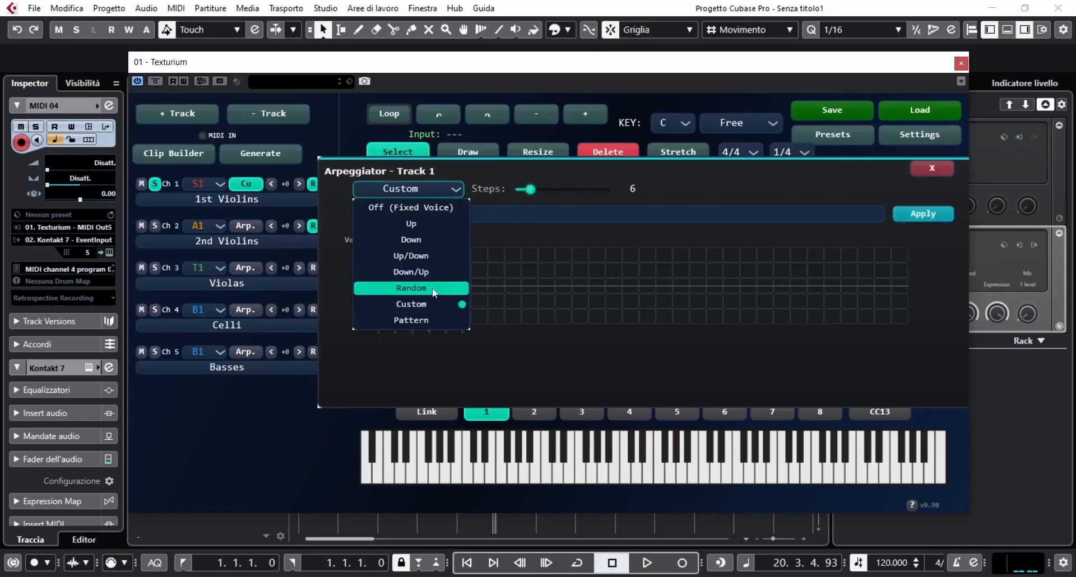
pyautogui.click(434, 289)
pyautogui.click(495, 215)
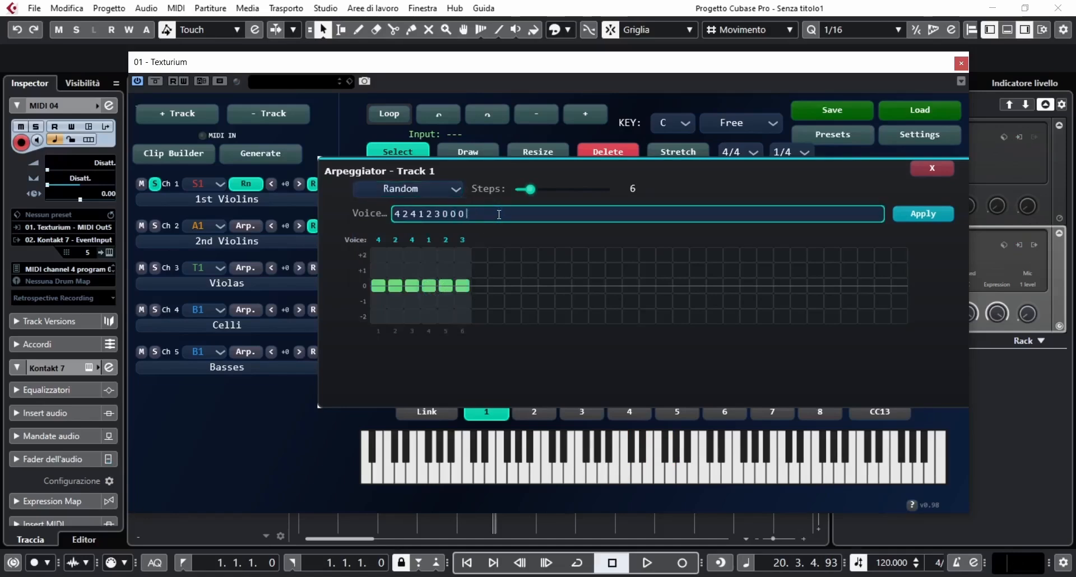
pyautogui.write('000000')
pyautogui.click(913, 215)
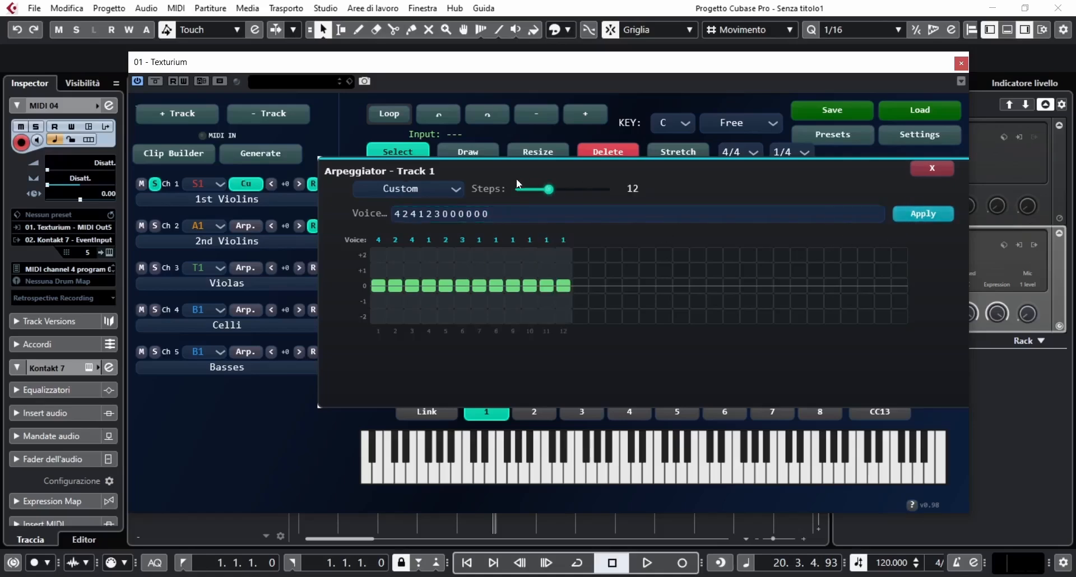
# Set the 1st Violins arpeggiator to 19 steps, apply a new Random voice sequence, and close the arpeggiator
pyautogui.moveTo(551, 191); pyautogui.dragTo(570, 191)
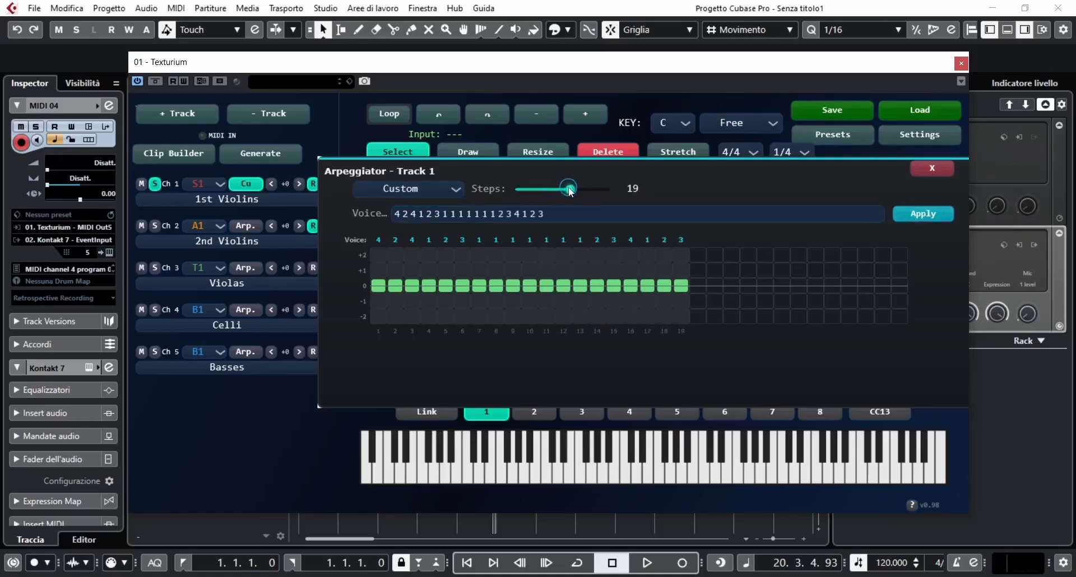
pyautogui.click(458, 189)
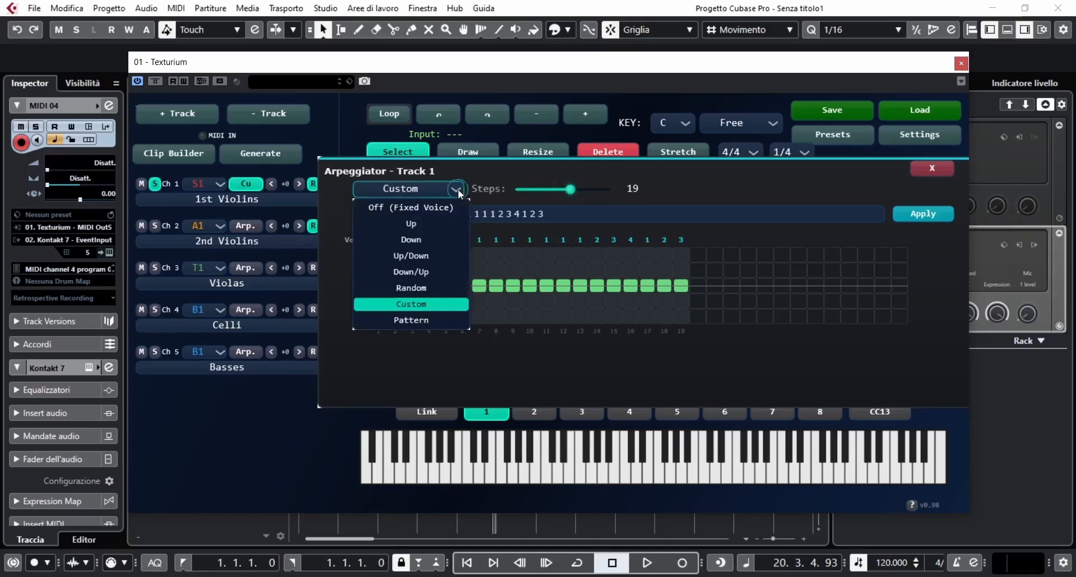
pyautogui.click(439, 290)
pyautogui.click(915, 214)
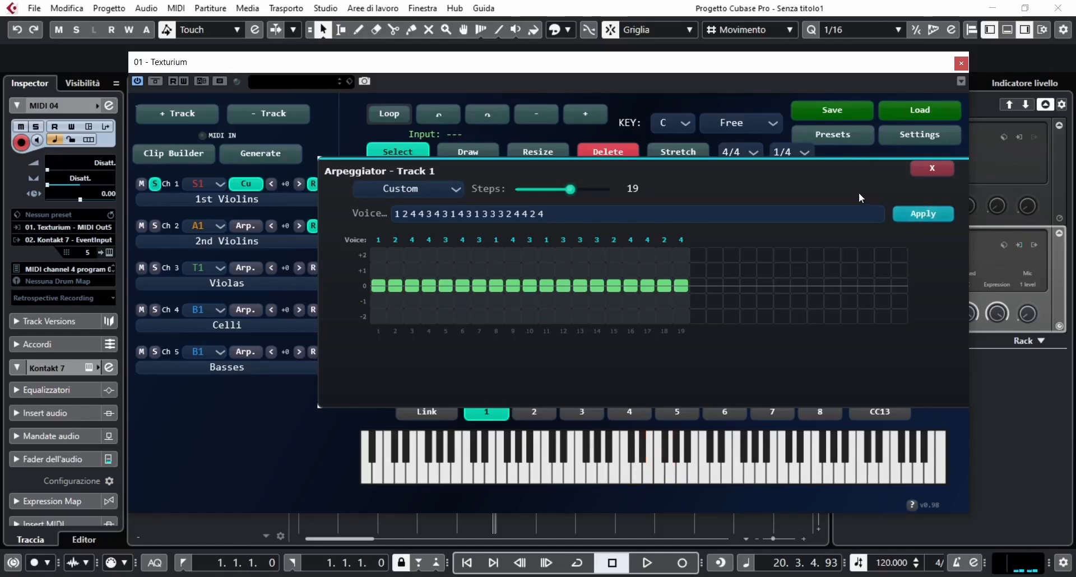
pyautogui.click(932, 168)
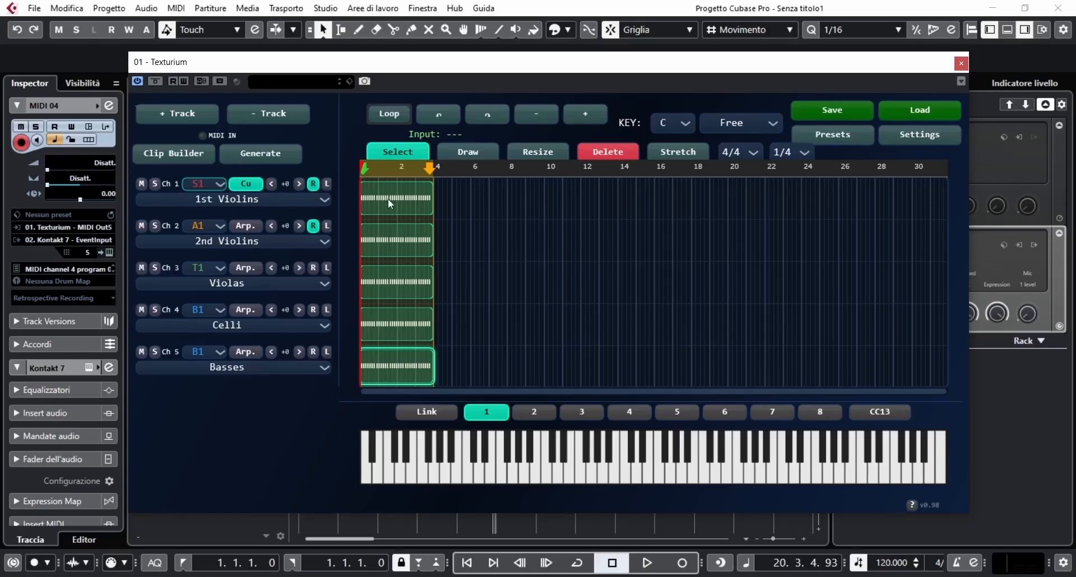
# Delete all the repeated C3 notes from the 2nd Violins clip
pyautogui.click(396, 250)
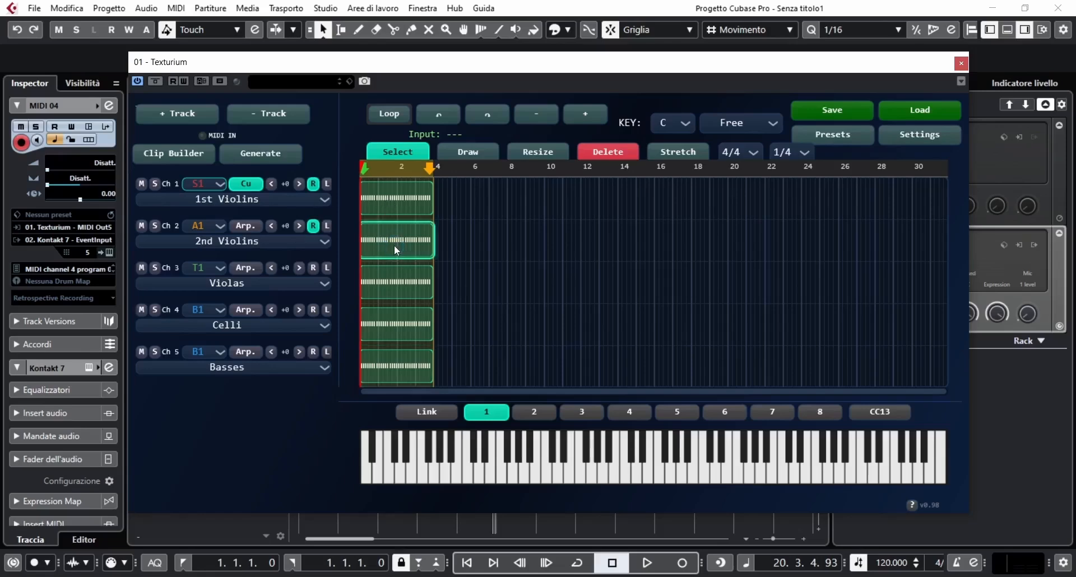
pyautogui.doubleClick(384, 244)
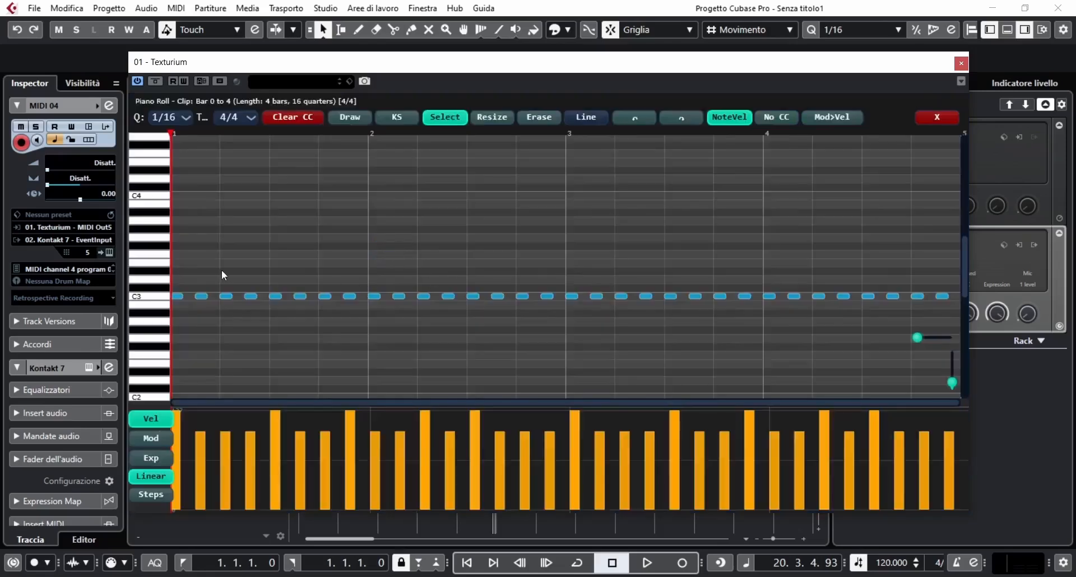
pyautogui.moveTo(176, 277); pyautogui.dragTo(947, 315)
pyautogui.press('Delete')
# Scatter short and slightly longer notes at varied pitches across the four bars of the 2nd Violins clip, and close the piano roll
pyautogui.keyDown('alt'); pyautogui.click(176, 304); pyautogui.keyUp('alt')
pyautogui.moveTo(233, 237); pyautogui.dragTo(256, 237)
pyautogui.keyDown('alt'); pyautogui.click(287, 346); pyautogui.keyUp('alt')
pyautogui.keyDown('alt'); pyautogui.click(374, 313); pyautogui.keyUp('alt')
pyautogui.keyDown('alt'); pyautogui.click(459, 220); pyautogui.keyUp('alt')
pyautogui.moveTo(555, 304); pyautogui.dragTo(589, 304)
pyautogui.moveTo(665, 330); pyautogui.dragTo(688, 330)
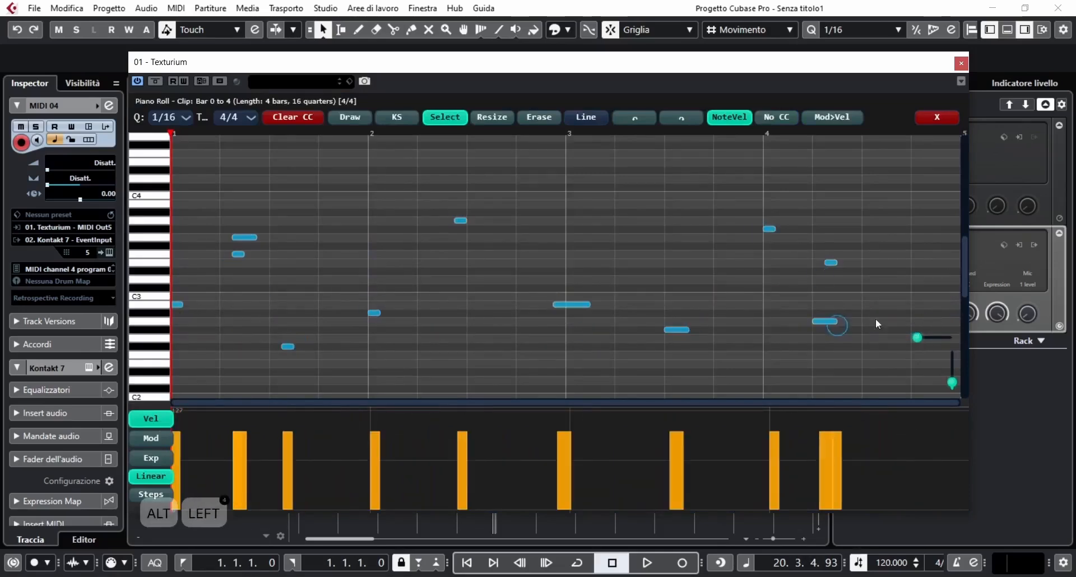
pyautogui.keyDown('alt'); pyautogui.click(336, 321); pyautogui.keyUp('alt')
pyautogui.keyDown('alt'); pyautogui.click(361, 321); pyautogui.keyUp('alt')
pyautogui.keyDown('alt'); pyautogui.click(509, 254); pyautogui.keyUp('alt')
pyautogui.keyDown('alt'); pyautogui.click(423, 254); pyautogui.keyUp('alt')
pyautogui.keyDown('alt'); pyautogui.click(732, 262); pyautogui.keyUp('alt')
pyautogui.keyDown('alt'); pyautogui.click(632, 286); pyautogui.keyUp('alt')
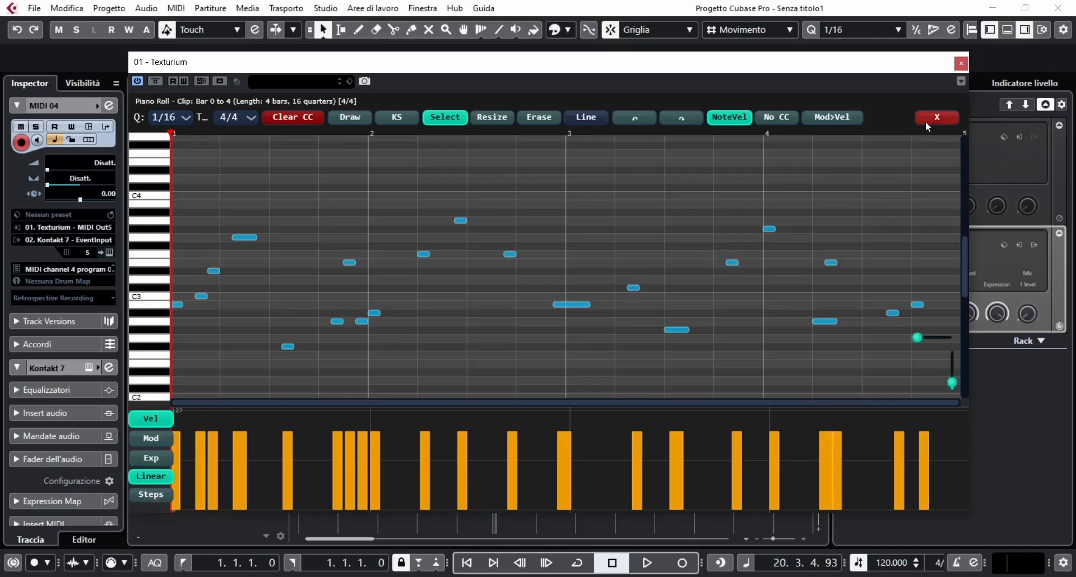
pyautogui.click(926, 121)
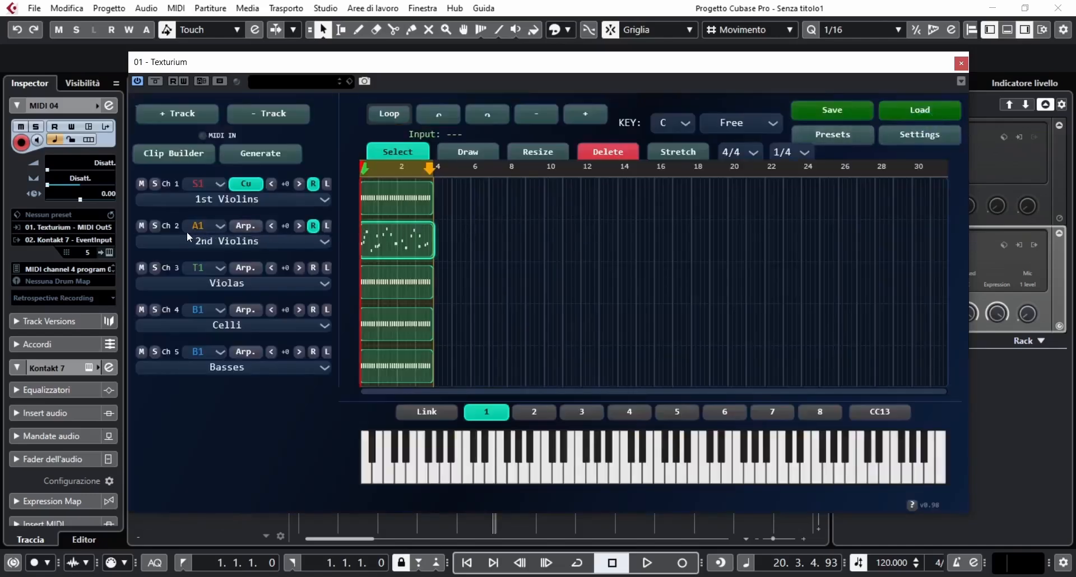
# Solo the 2nd Violins track and set its voice range to Sequencer
pyautogui.click(154, 229)
pyautogui.click(210, 224)
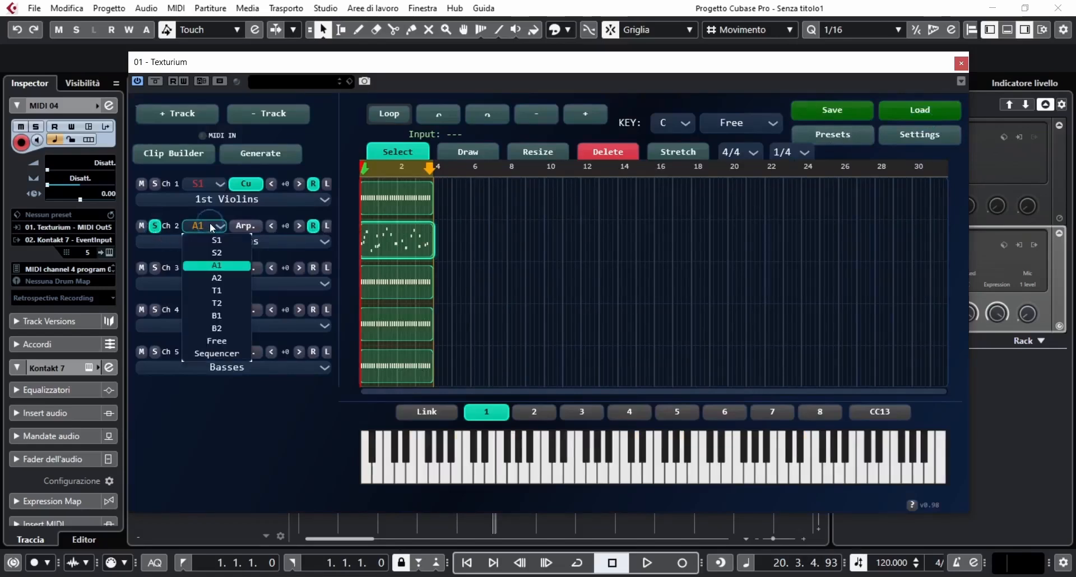
pyautogui.click(217, 354)
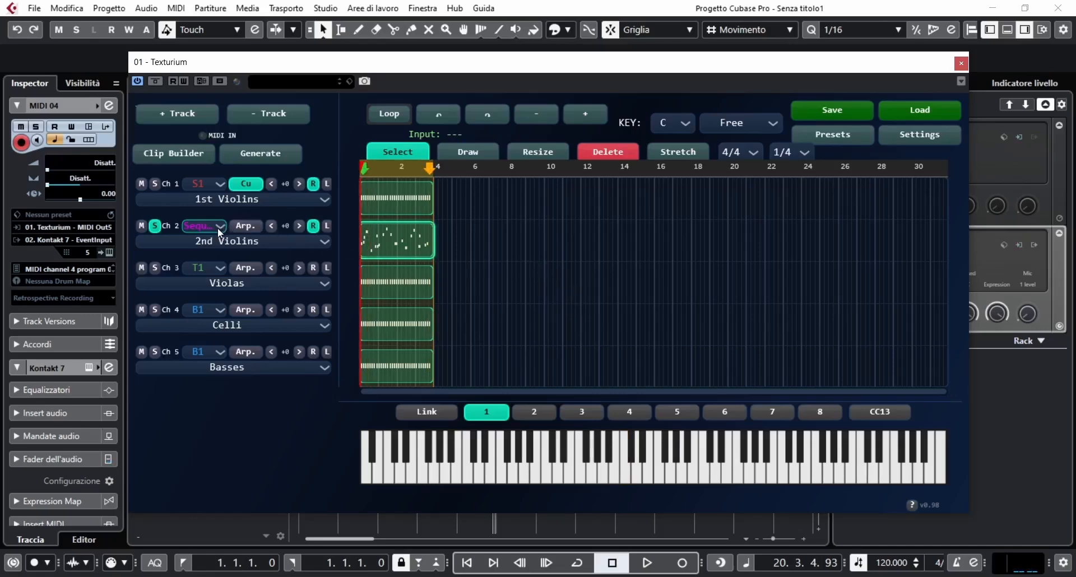
# Add more notes to the opening bars of the 2nd Violins clip and set the track's voice range to S1
pyautogui.doubleClick(379, 245)
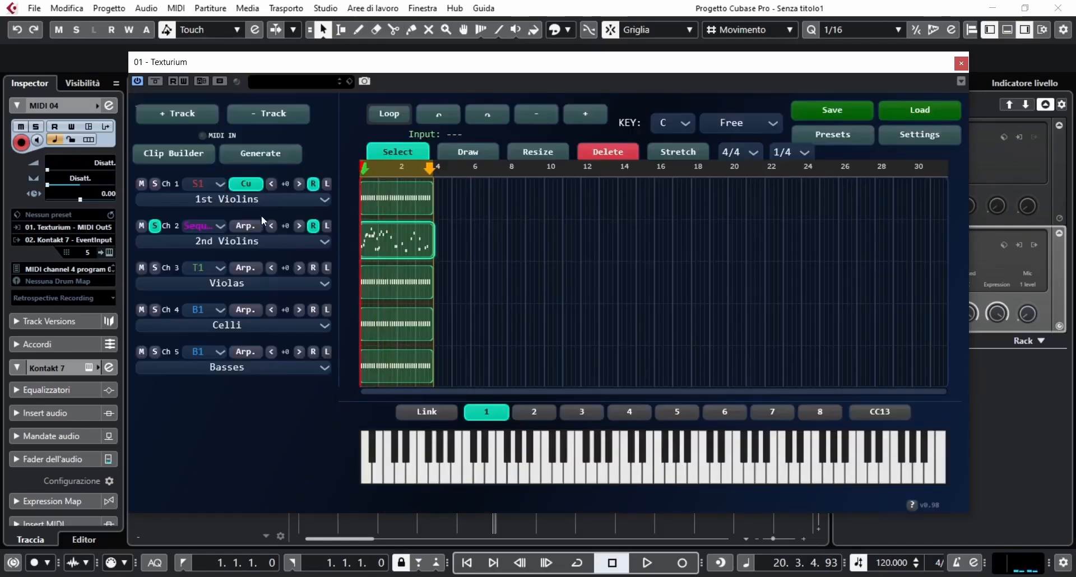
pyautogui.click(213, 227)
pyautogui.click(225, 242)
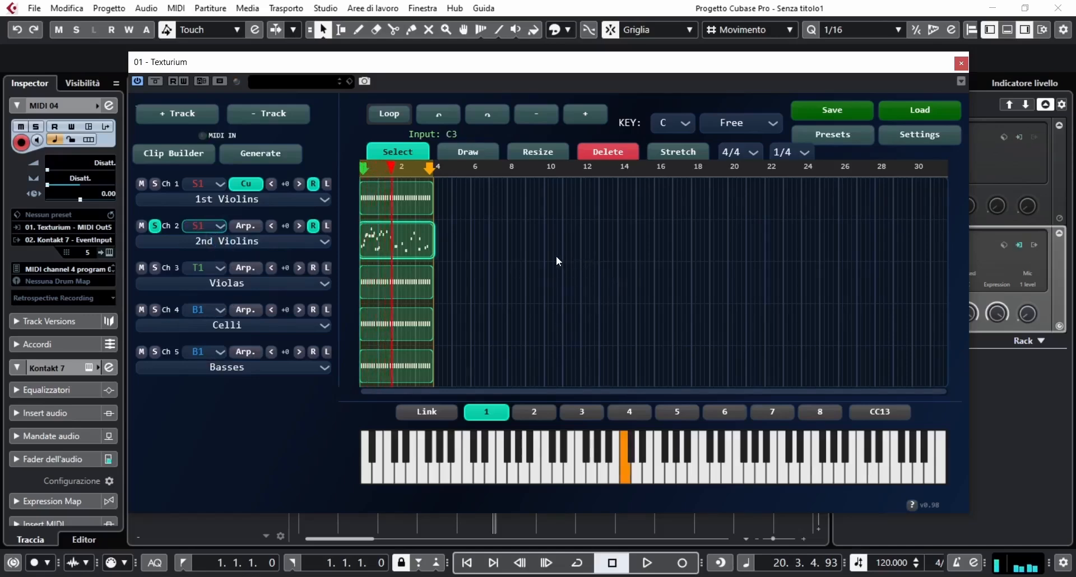
# Set the 2nd Violins arpeggiator to Pattern mode and close the arpeggiator
pyautogui.click(245, 226)
pyautogui.click(408, 192)
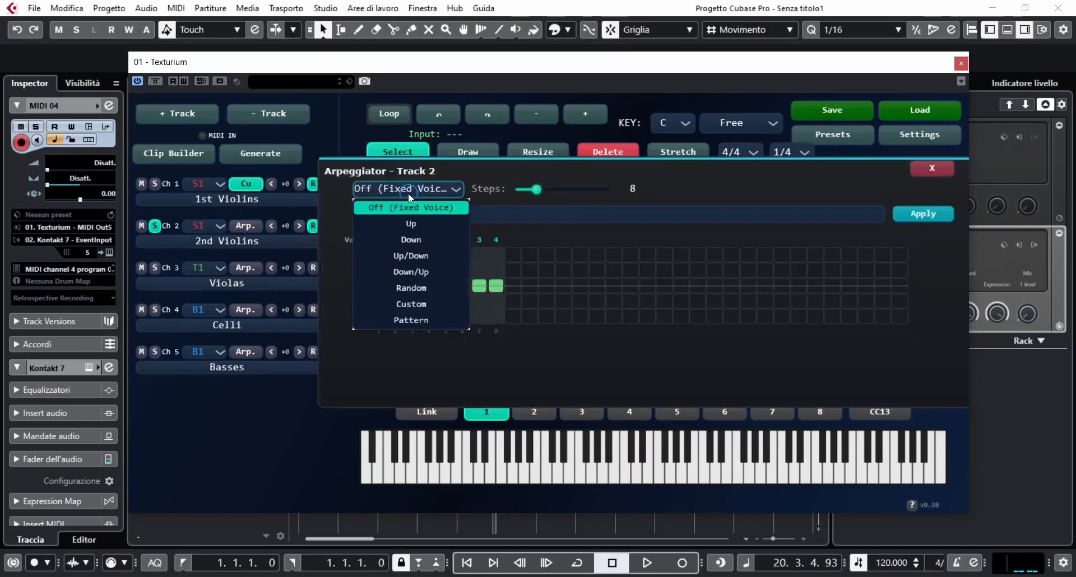
pyautogui.click(422, 324)
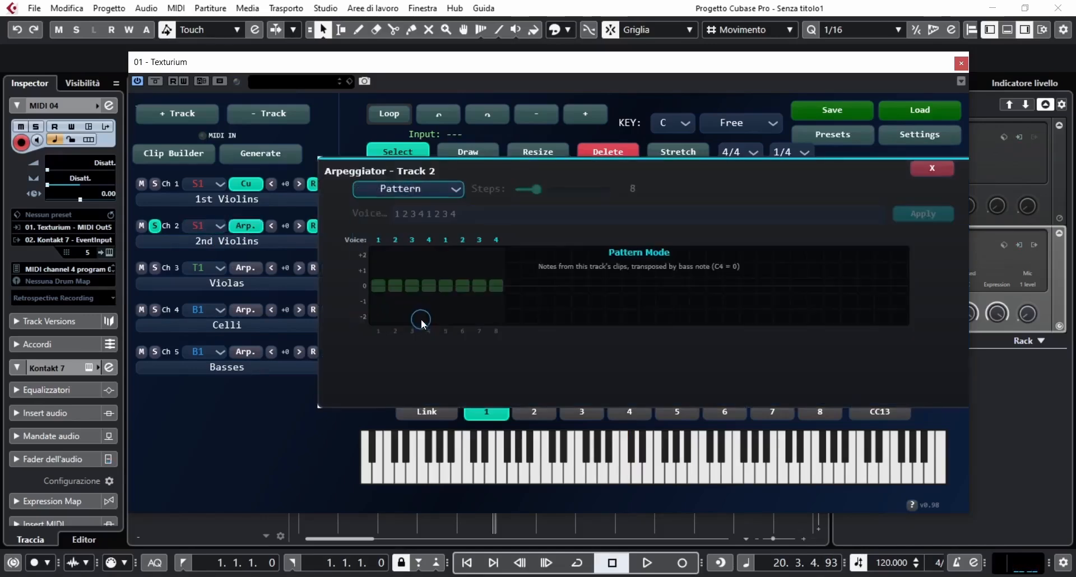
pyautogui.click(931, 169)
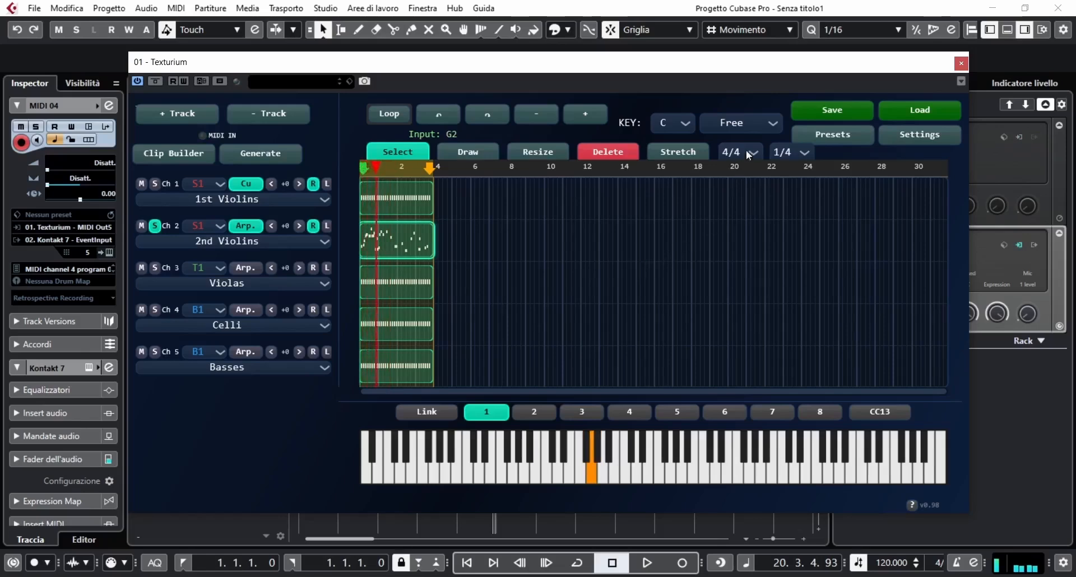
# Set the key's scale to Minor
pyautogui.click(748, 123)
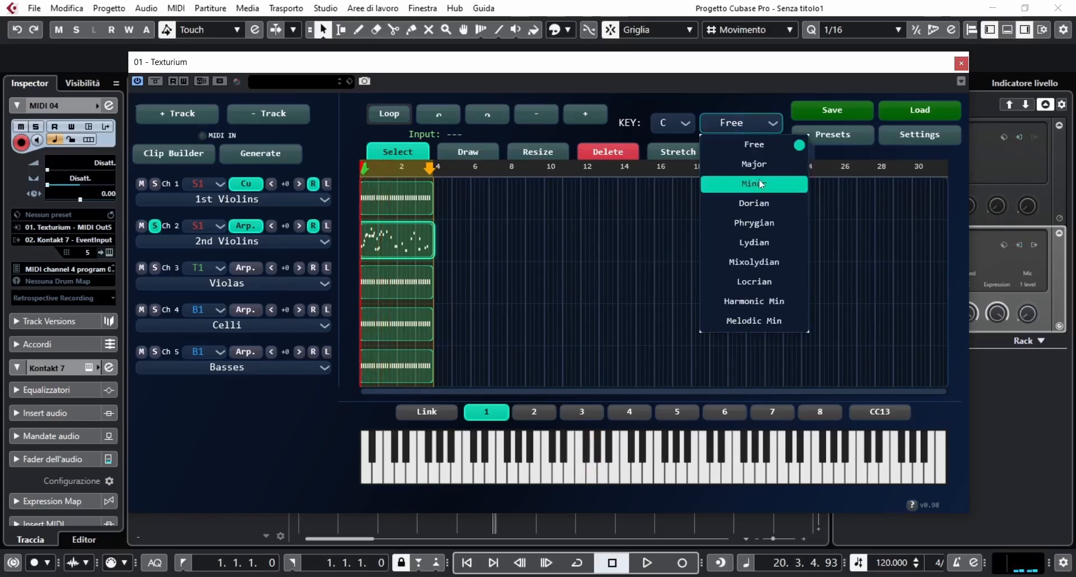
pyautogui.click(759, 181)
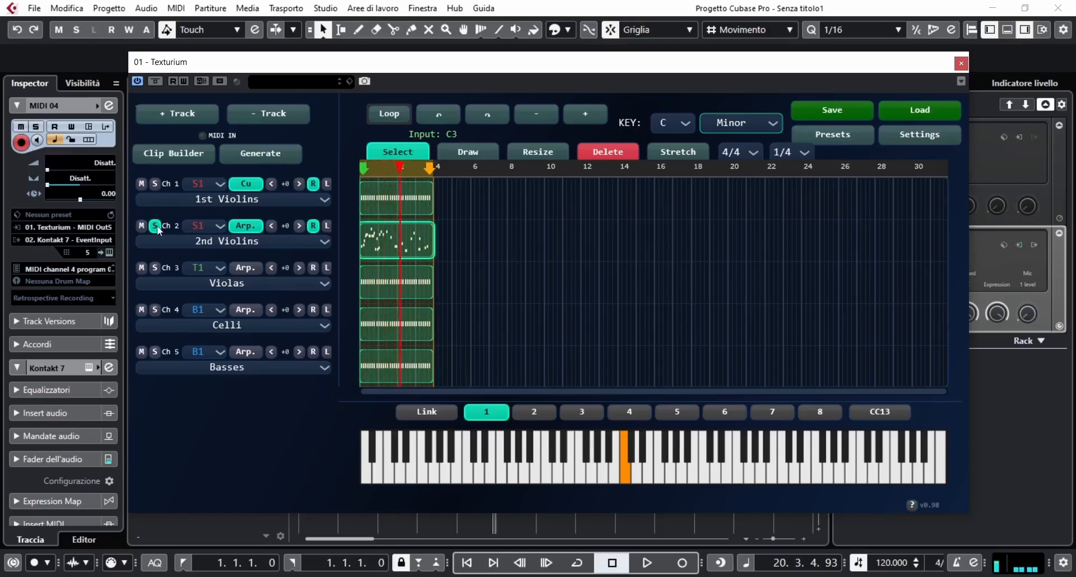
# Raise the velocities of all 2nd Violins notes to near maximum and turn off the track's solo
pyautogui.doubleClick(396, 238)
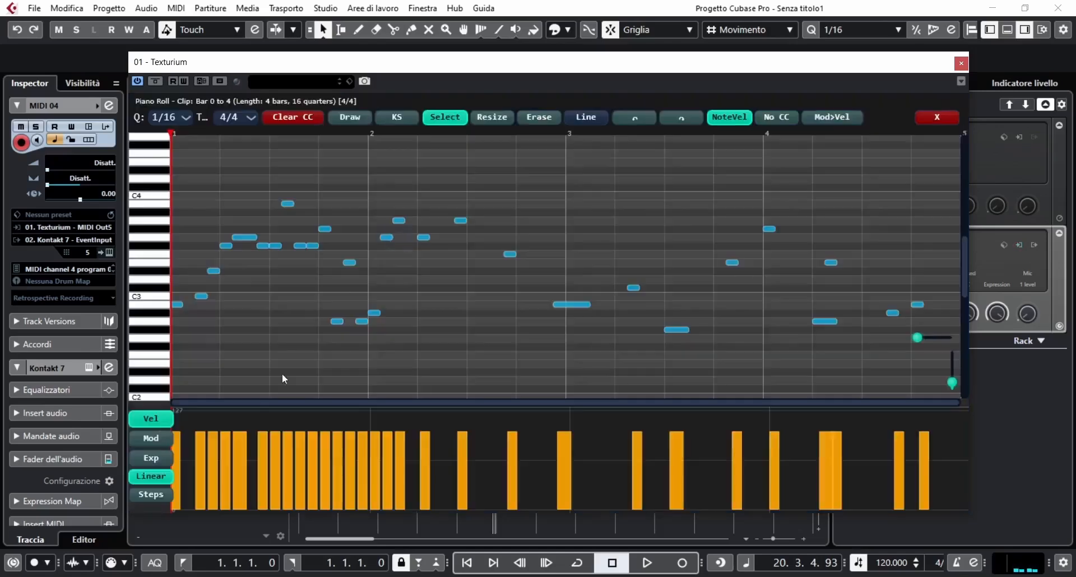
pyautogui.moveTo(193, 399)
pyautogui.mouseDown()
pyautogui.moveTo(231, 411)
pyautogui.moveTo(929, 409)
pyautogui.mouseUp()
pyautogui.click(931, 117)
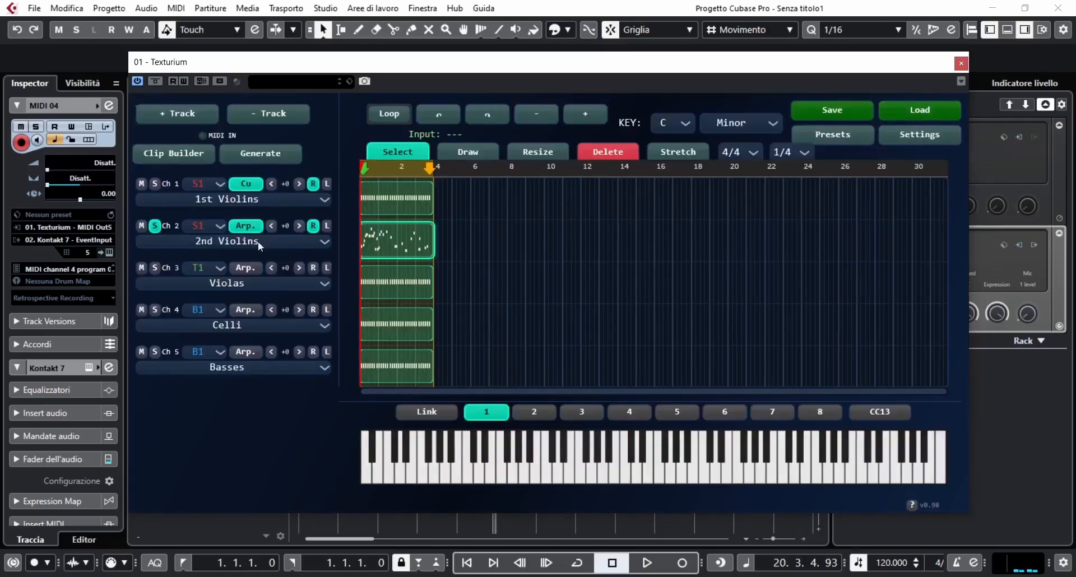
pyautogui.click(154, 226)
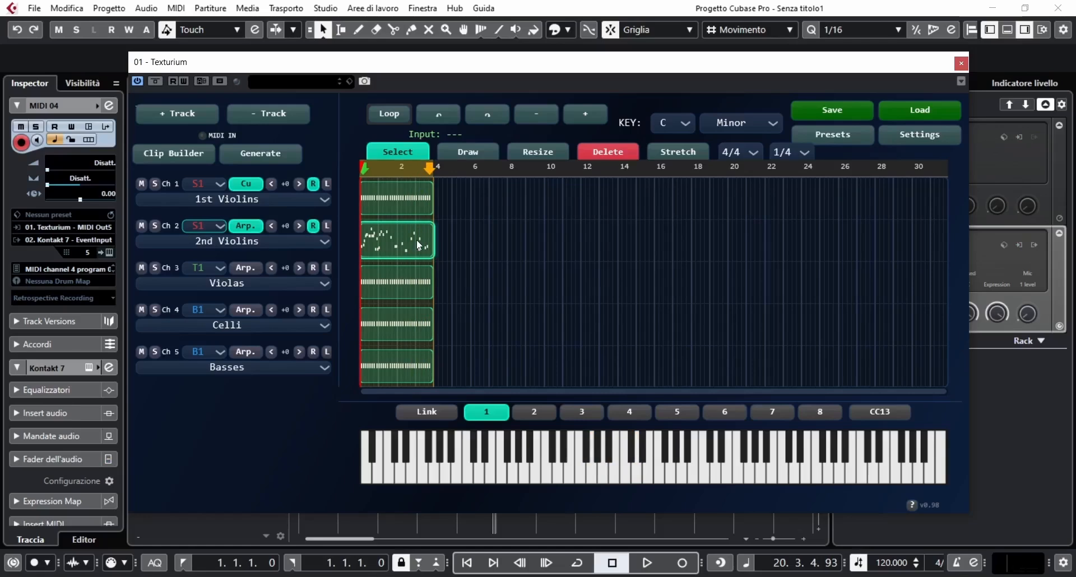
# Clear the scattered melody from the 2nd Violins clip
pyautogui.doubleClick(373, 238)
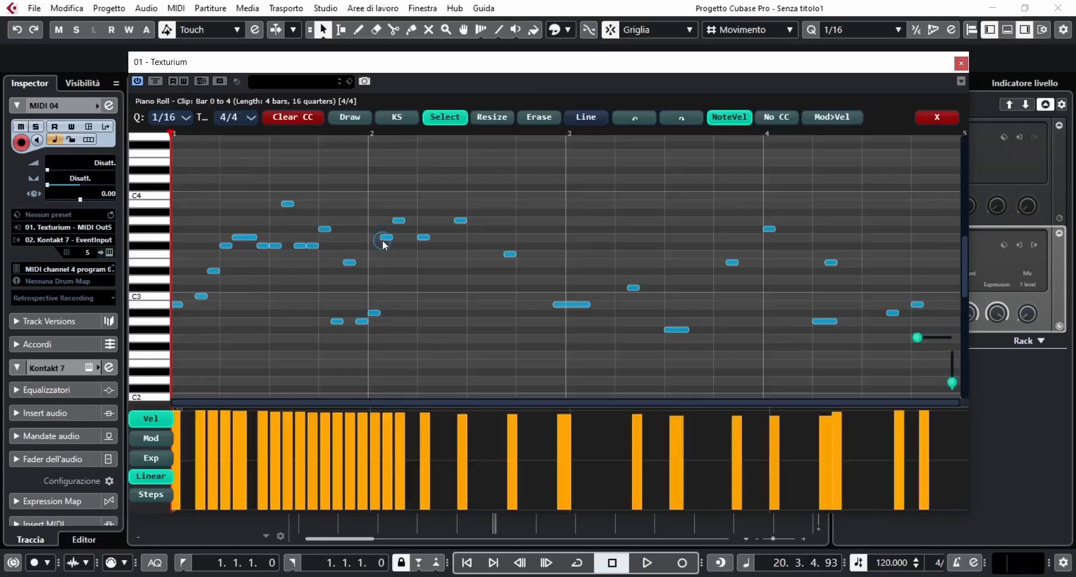
pyautogui.moveTo(950, 161); pyautogui.dragTo(171, 396)
pyautogui.press('Delete')
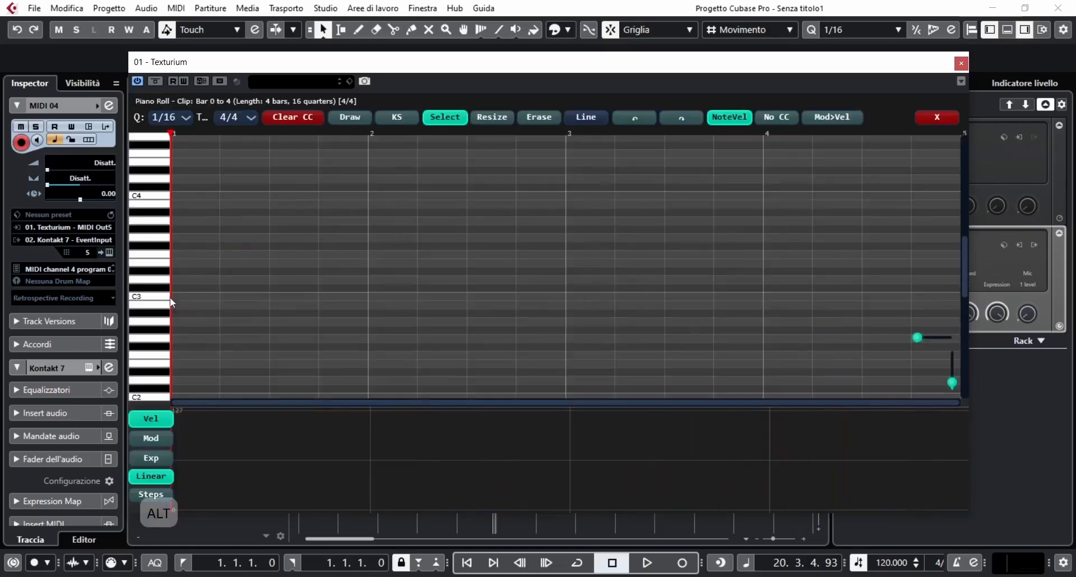
# Draw a two-bar phrase of short C3, D3, D#3, F3 and G3 notes in the 2nd Violins clip, ending on repeated D#3
pyautogui.keyDown('alt'); pyautogui.click(177, 296); pyautogui.keyUp('alt')
pyautogui.keyDown('alt'); pyautogui.click(189, 271); pyautogui.keyUp('alt')
pyautogui.keyDown('alt'); pyautogui.click(226, 270); pyautogui.keyUp('alt')
pyautogui.keyDown('alt'); pyautogui.click(214, 254); pyautogui.keyUp('alt')
pyautogui.keyDown('alt'); pyautogui.click(250, 237); pyautogui.keyUp('alt')
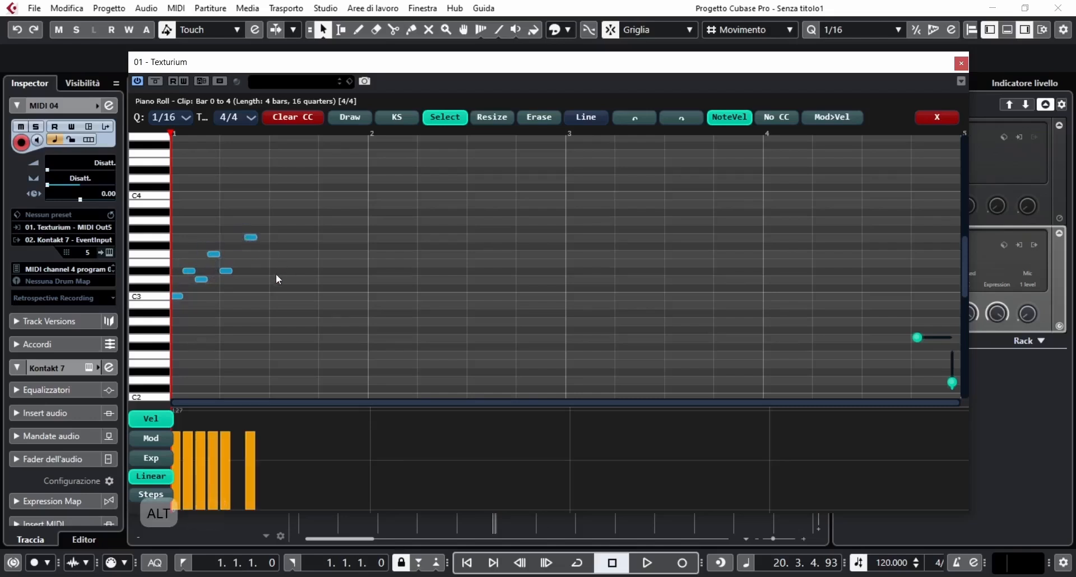
pyautogui.keyDown('alt'); pyautogui.click(276, 271); pyautogui.keyUp('alt')
pyautogui.keyDown('alt'); pyautogui.click(300, 279); pyautogui.keyUp('alt')
pyautogui.keyDown('alt'); pyautogui.click(324, 296); pyautogui.keyUp('alt')
pyautogui.keyDown('alt'); pyautogui.click(349, 279); pyautogui.keyUp('alt')
pyautogui.keyDown('alt'); pyautogui.click(374, 270); pyautogui.keyUp('alt')
pyautogui.keyDown('alt'); pyautogui.click(423, 271); pyautogui.keyUp('alt')
pyautogui.keyDown('alt'); pyautogui.click(398, 270); pyautogui.keyUp('alt')
pyautogui.keyDown('alt'); pyautogui.click(448, 271); pyautogui.keyUp('alt')
pyautogui.keyDown('alt'); pyautogui.click(472, 271); pyautogui.keyUp('alt')
# Duplicate the two-bar 2nd Violins phrase, align the copy with the start of bar 3, and close the piano roll
pyautogui.moveTo(627, 194); pyautogui.dragTo(171, 348)
pyautogui.hotkey('alt', 'd')
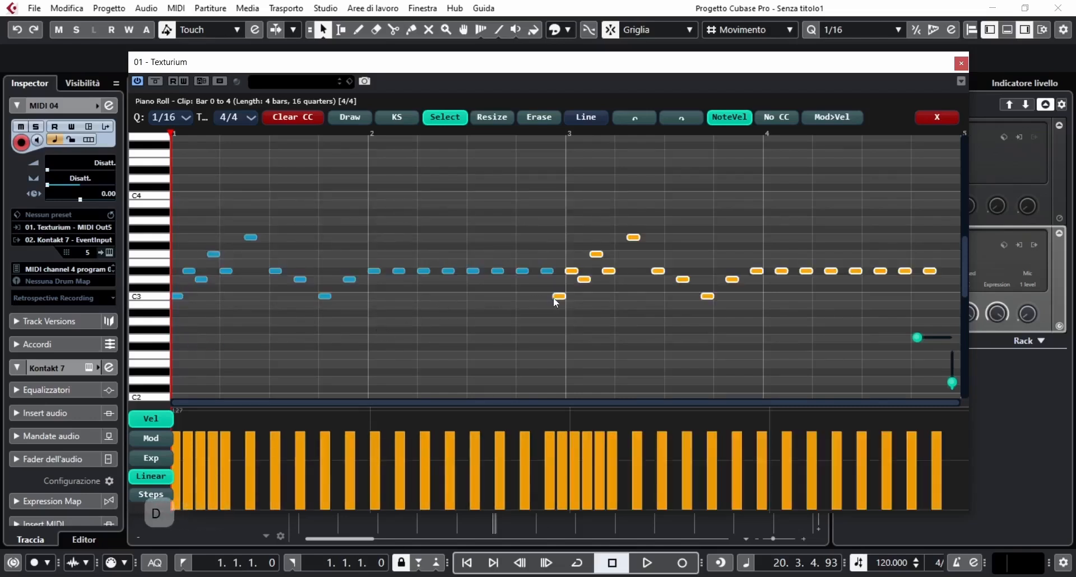
pyautogui.moveTo(556, 297); pyautogui.dragTo(569, 297)
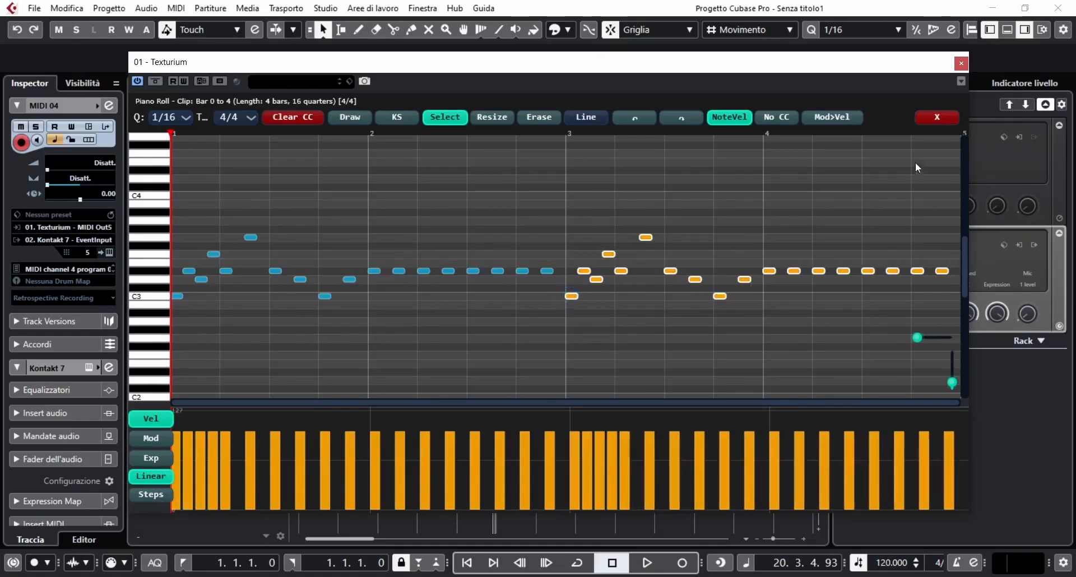
pyautogui.click(934, 122)
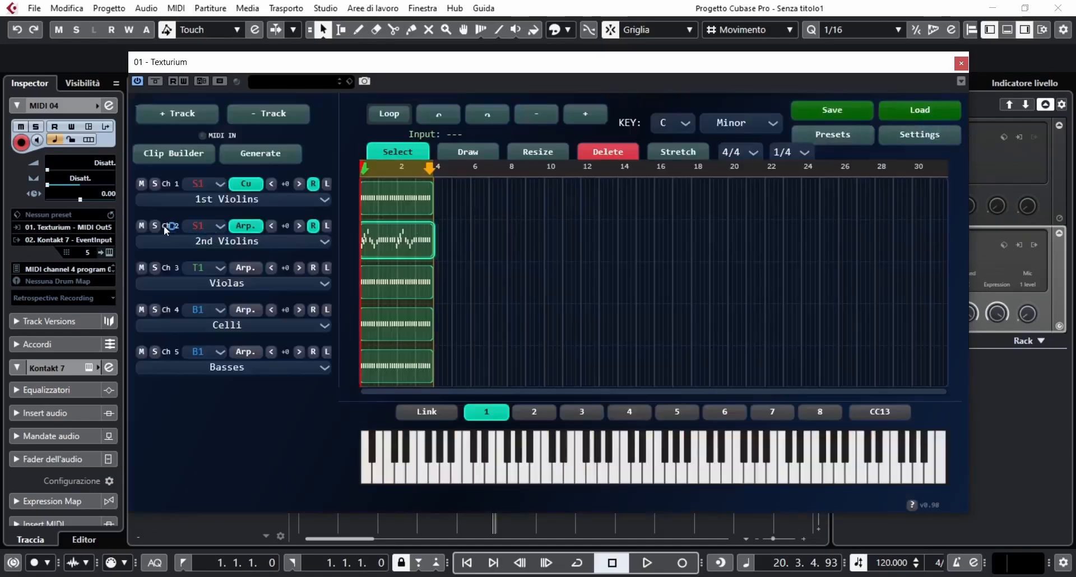
# Audition the new 2nd Violins pattern in solo and turn the solo off
pyautogui.press('space')
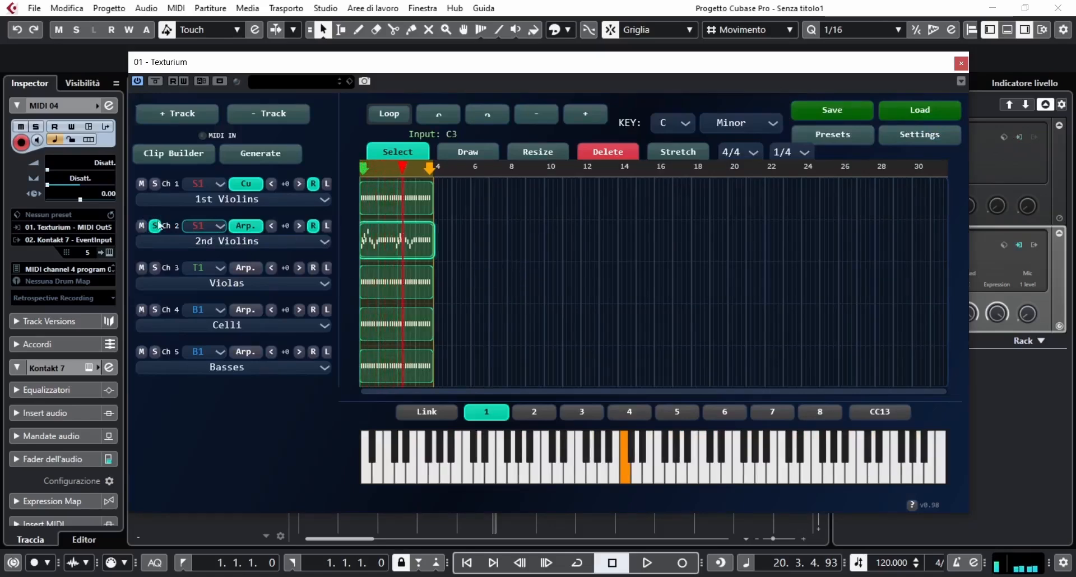
pyautogui.click(155, 226)
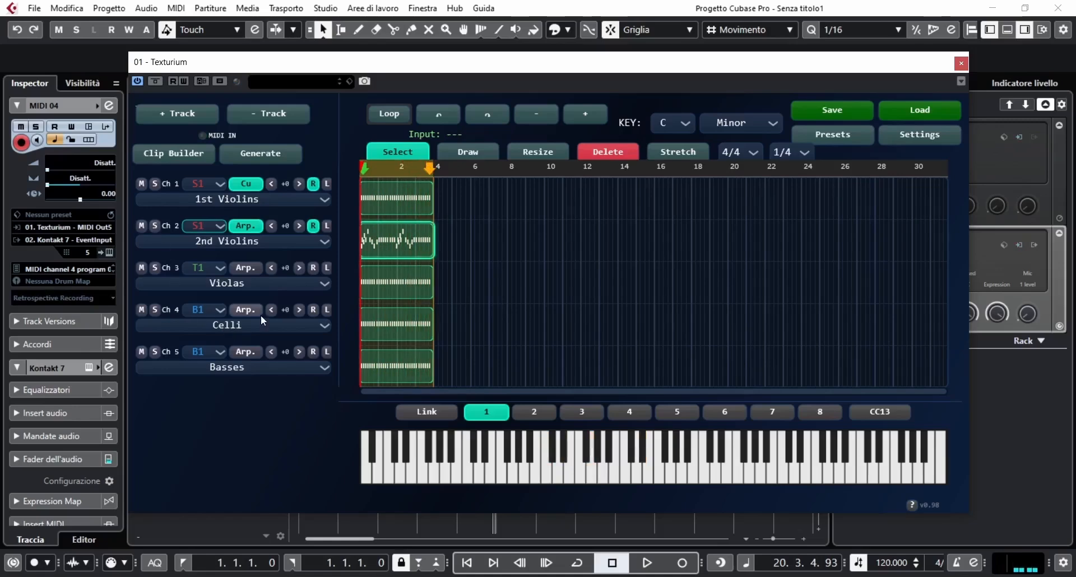
# Replace the Violas clip's repeated notes with one sustained four-bar C3 note and a short keyswitch note on C-2
pyautogui.doubleClick(394, 288)
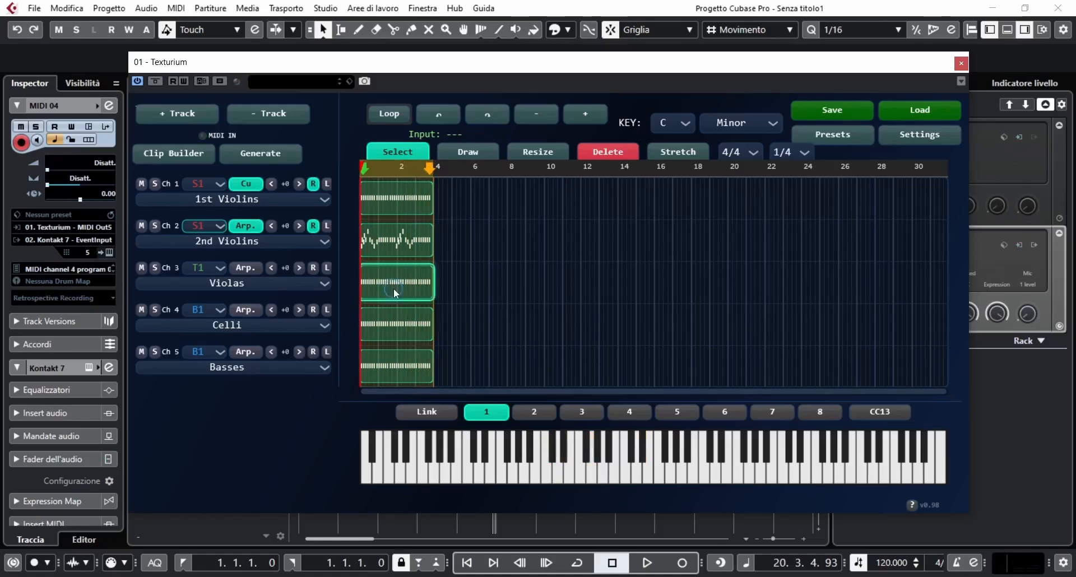
pyautogui.moveTo(177, 279); pyautogui.dragTo(950, 322)
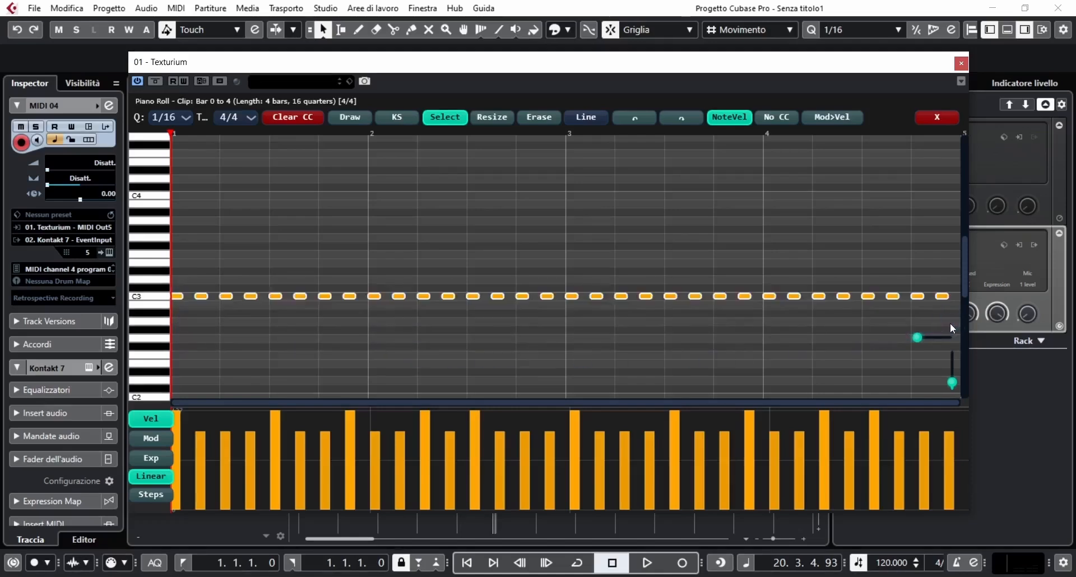
pyautogui.press('Delete')
pyautogui.moveTo(173, 296)
pyautogui.keyDown('alt'); pyautogui.mouseDown()
pyautogui.moveTo(965, 301)
pyautogui.moveTo(964, 391)
pyautogui.mouseUp(); pyautogui.keyUp('alt')
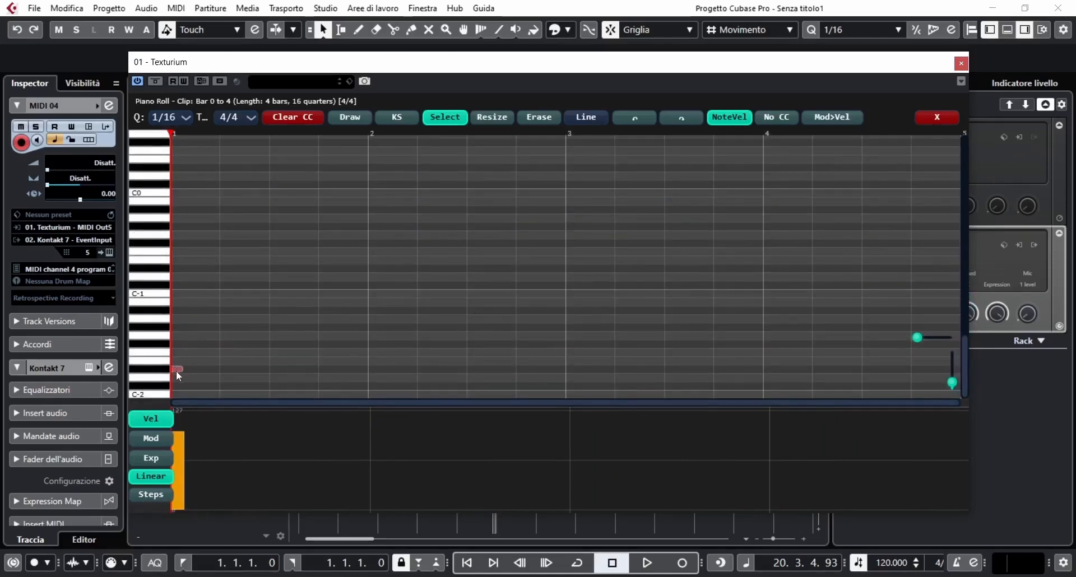
pyautogui.moveTo(177, 371); pyautogui.dragTo(178, 395)
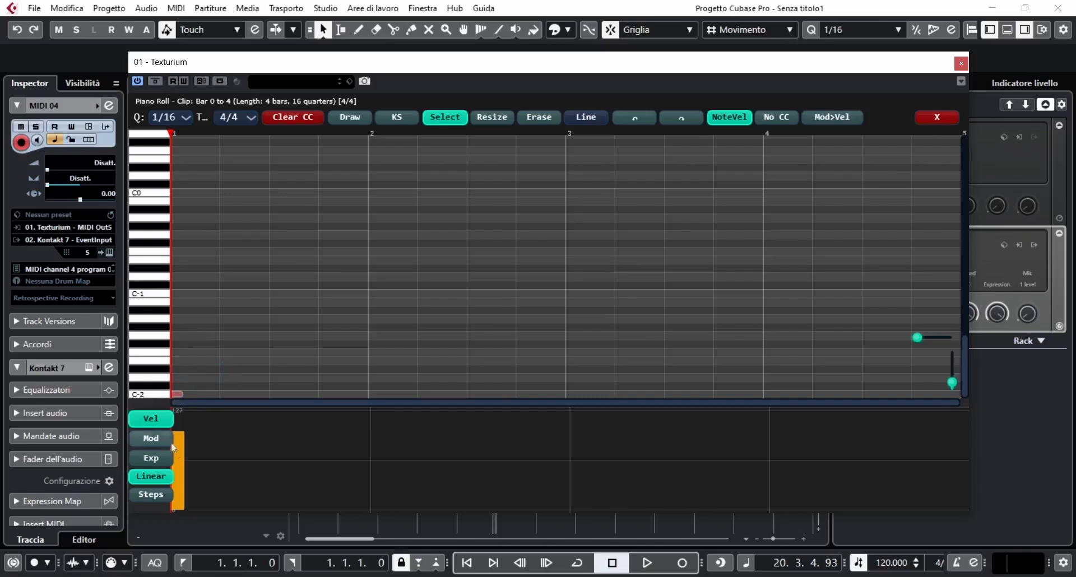
# Draw a modulation curve rising from zero to a peak near bar 3 and falling in the Violas clip, and enable No CC
pyautogui.click(151, 439)
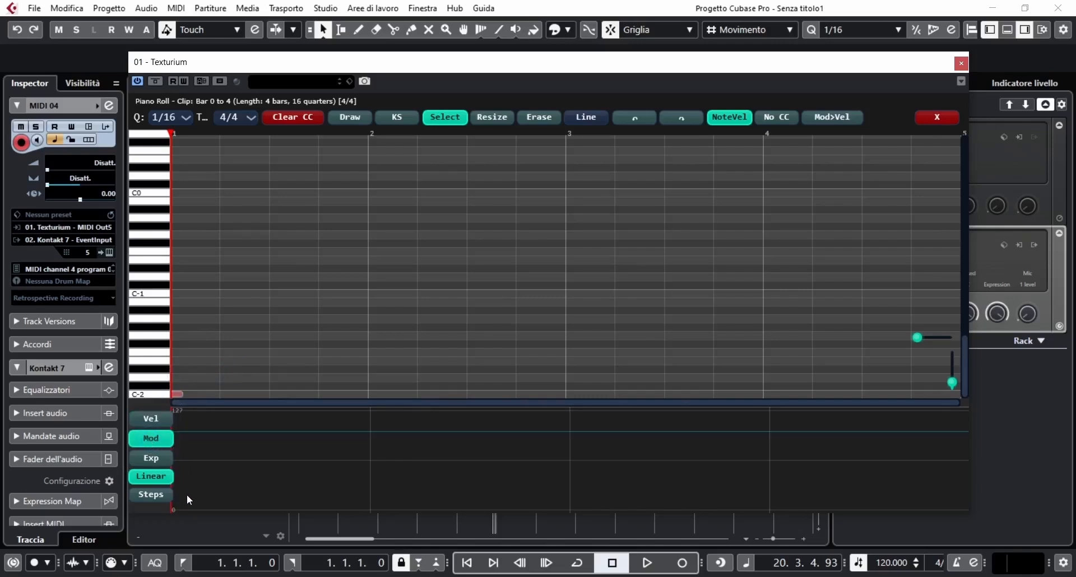
pyautogui.moveTo(173, 506)
pyautogui.mouseDown()
pyautogui.moveTo(577, 416)
pyautogui.moveTo(631, 424)
pyautogui.moveTo(718, 472)
pyautogui.moveTo(821, 479)
pyautogui.mouseUp()
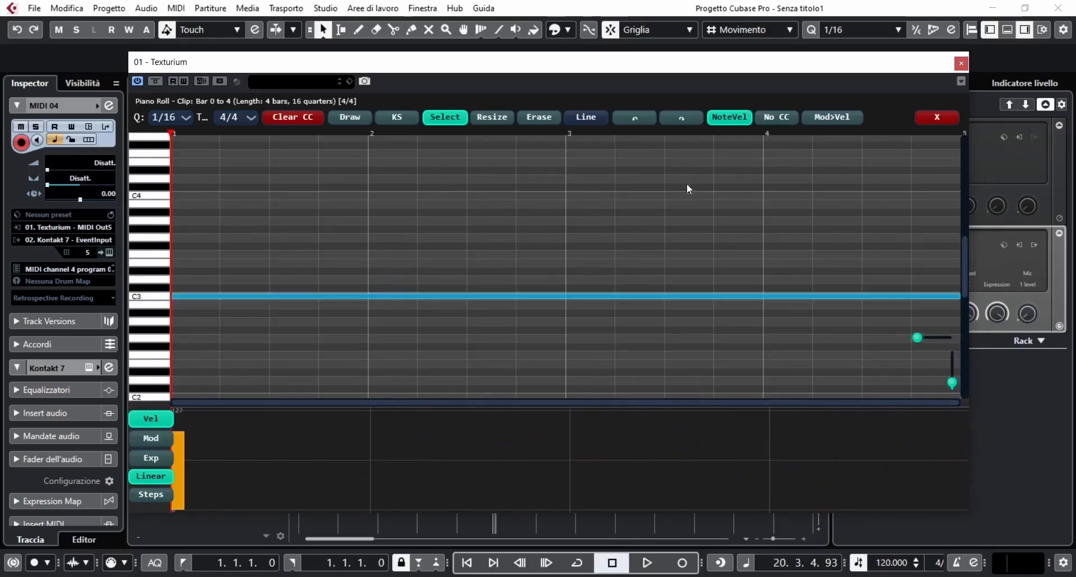
pyautogui.click(780, 117)
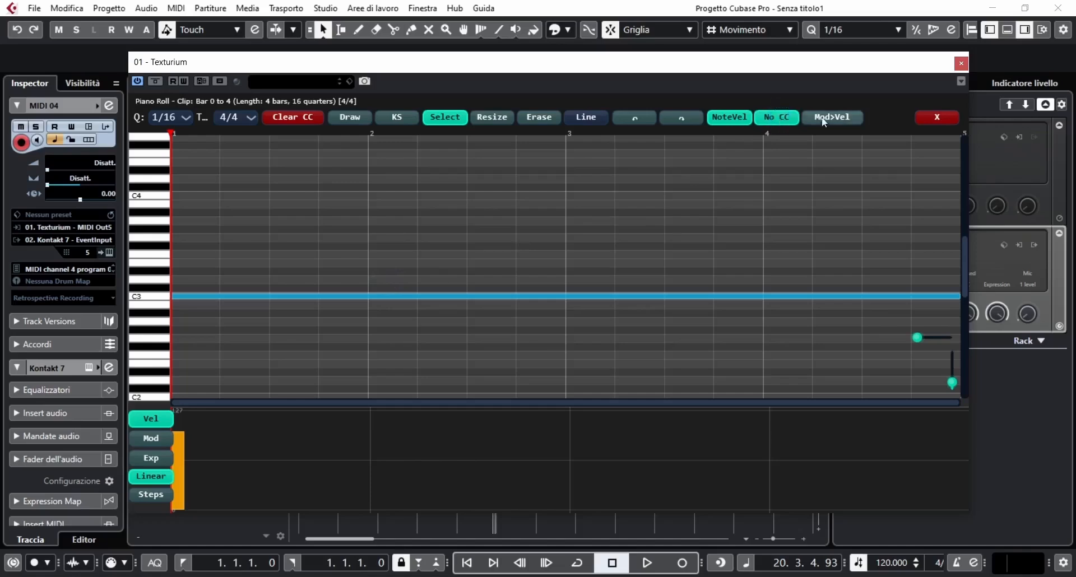
pyautogui.click(937, 118)
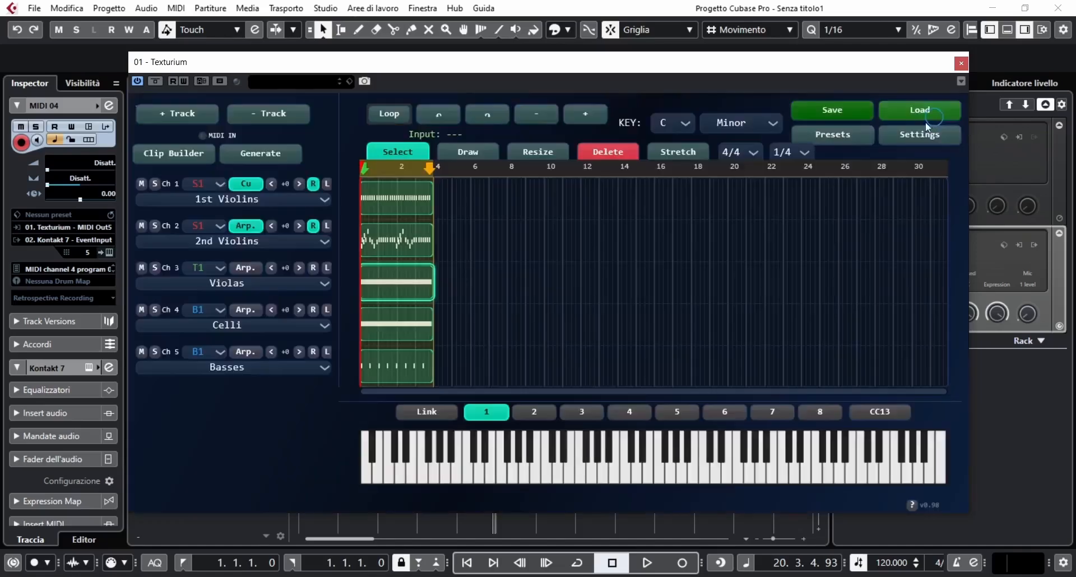
# Enable No CC in the Celli clip, display its modulation curve, and close the piano roll
pyautogui.doubleClick(386, 324)
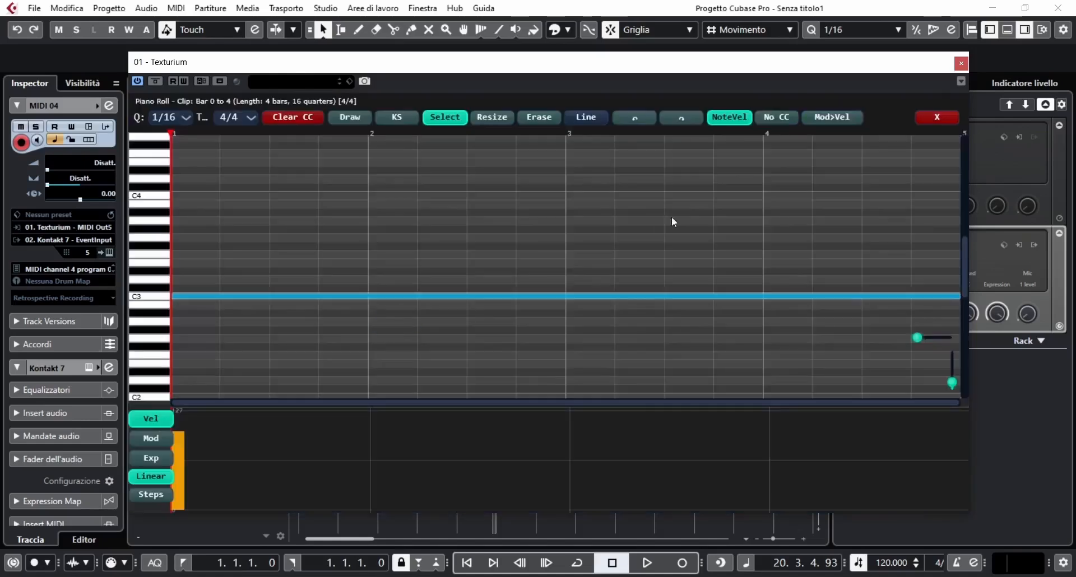
pyautogui.click(771, 118)
pyautogui.click(151, 440)
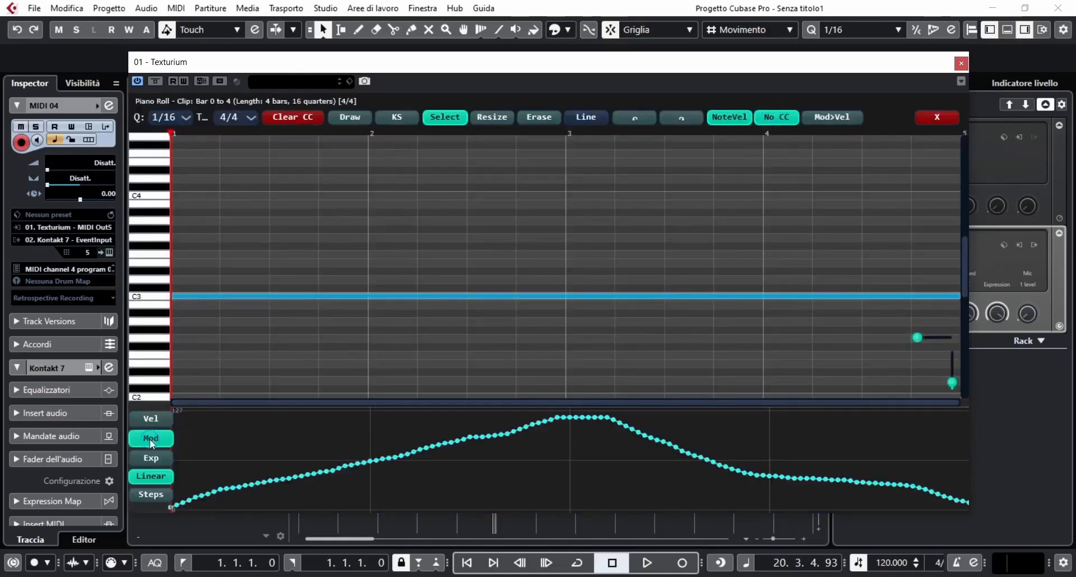
pyautogui.click(937, 117)
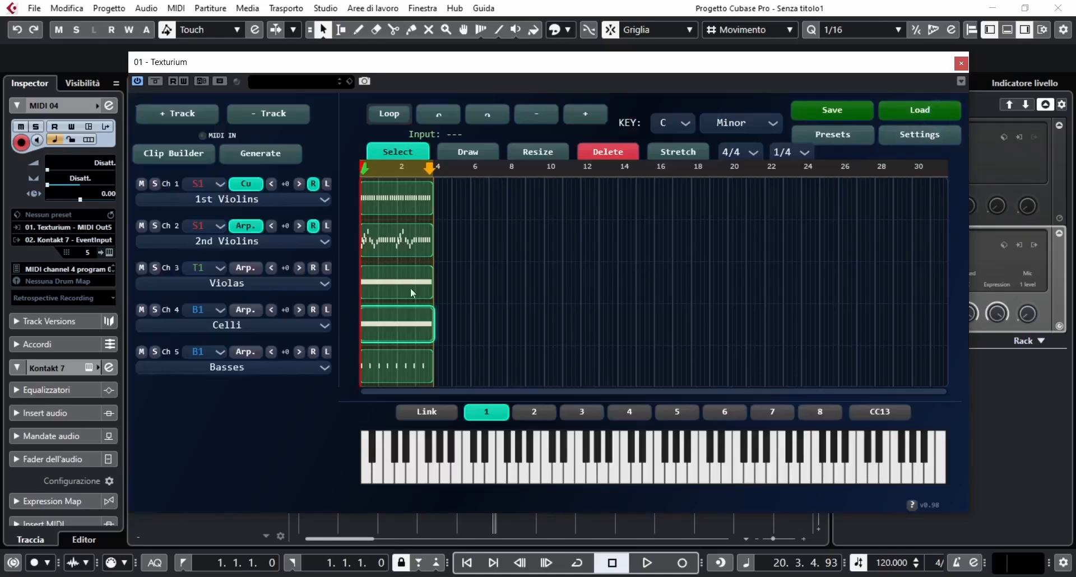
# Audition the Violas and Celli together in solo and turn both solos off
pyautogui.click(155, 269)
pyautogui.click(155, 309)
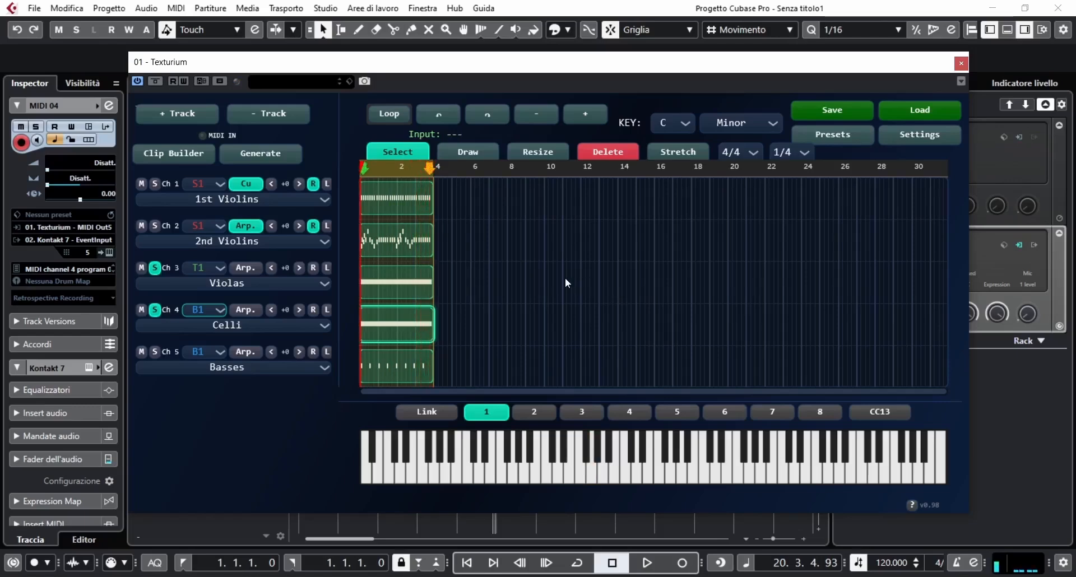
pyautogui.click(154, 268)
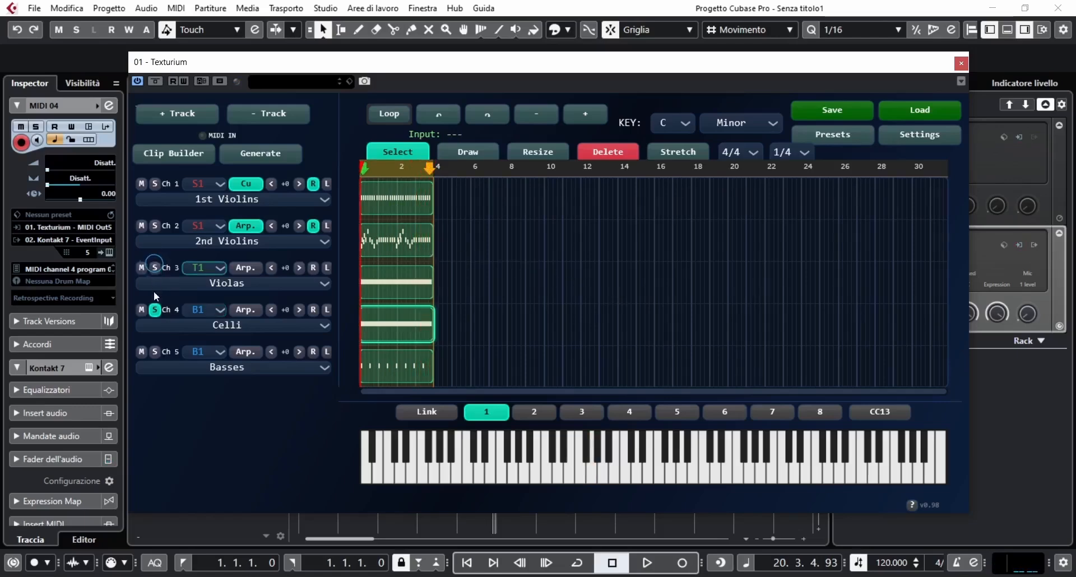
pyautogui.click(155, 310)
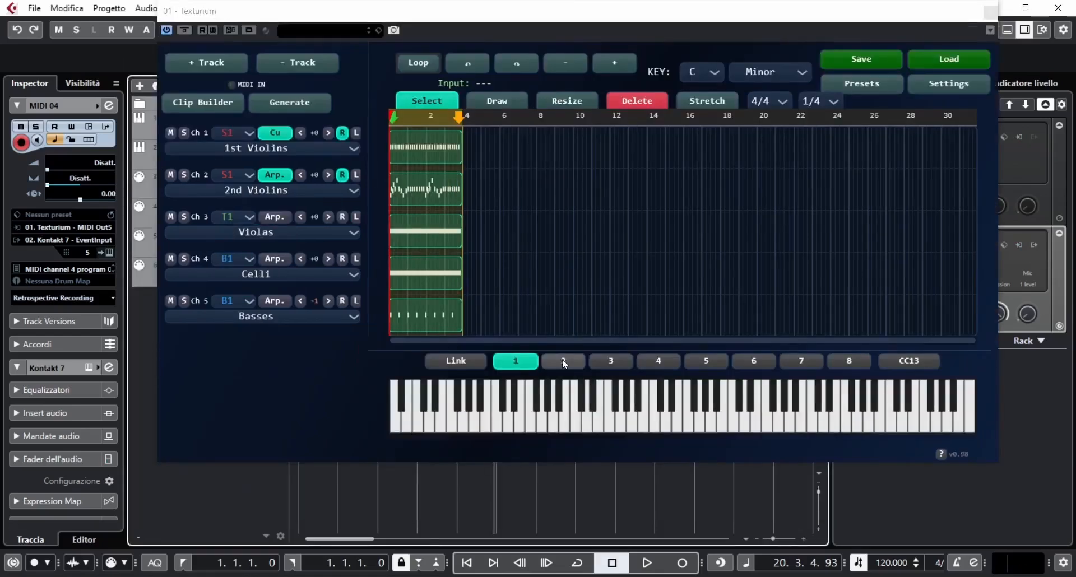
# Compare section 1 with section 2 and leave section 2 active
pyautogui.click(563, 360)
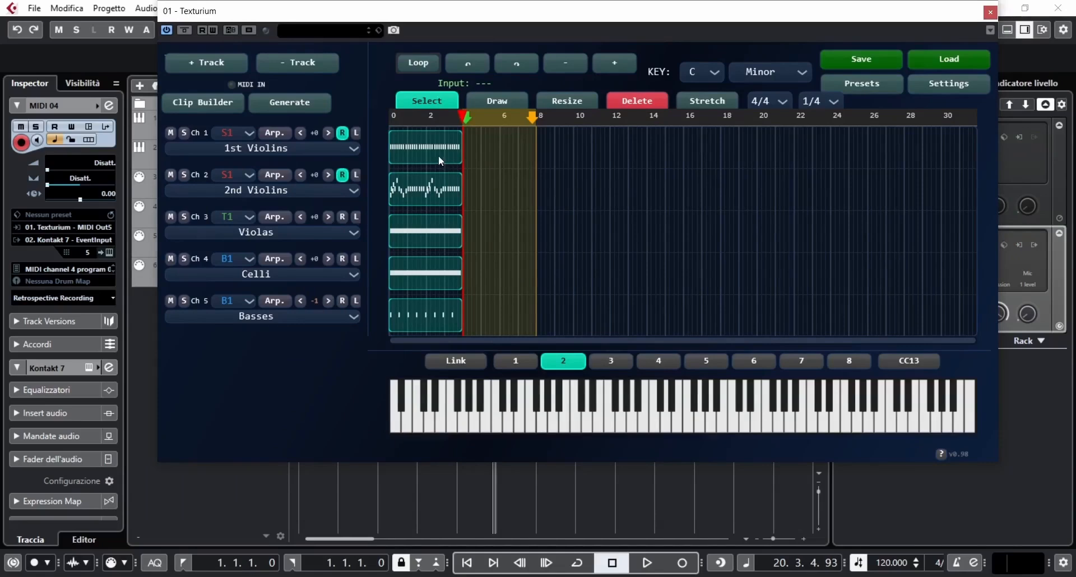
pyautogui.click(528, 362)
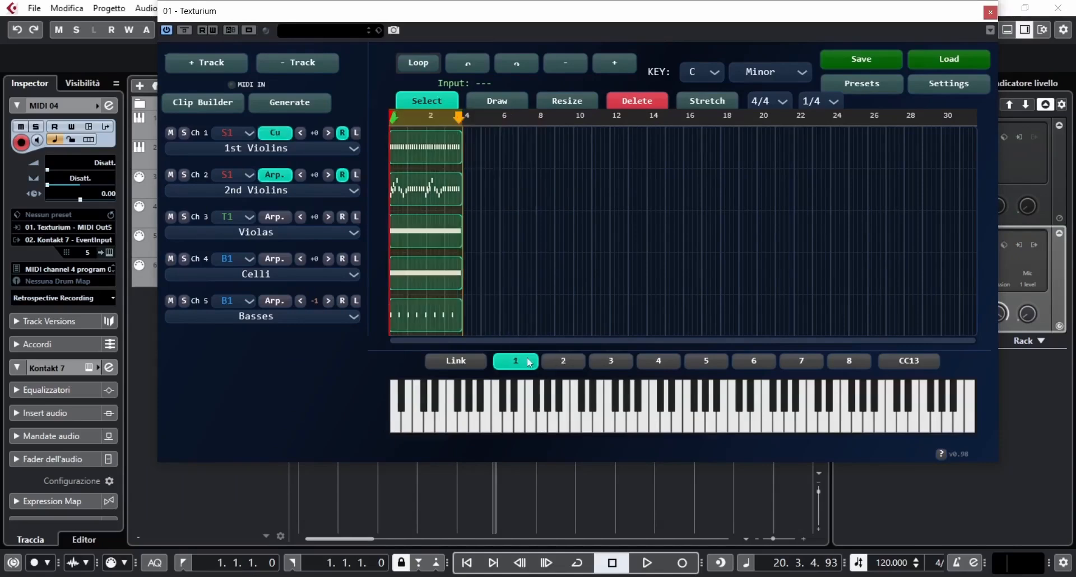
pyautogui.click(556, 363)
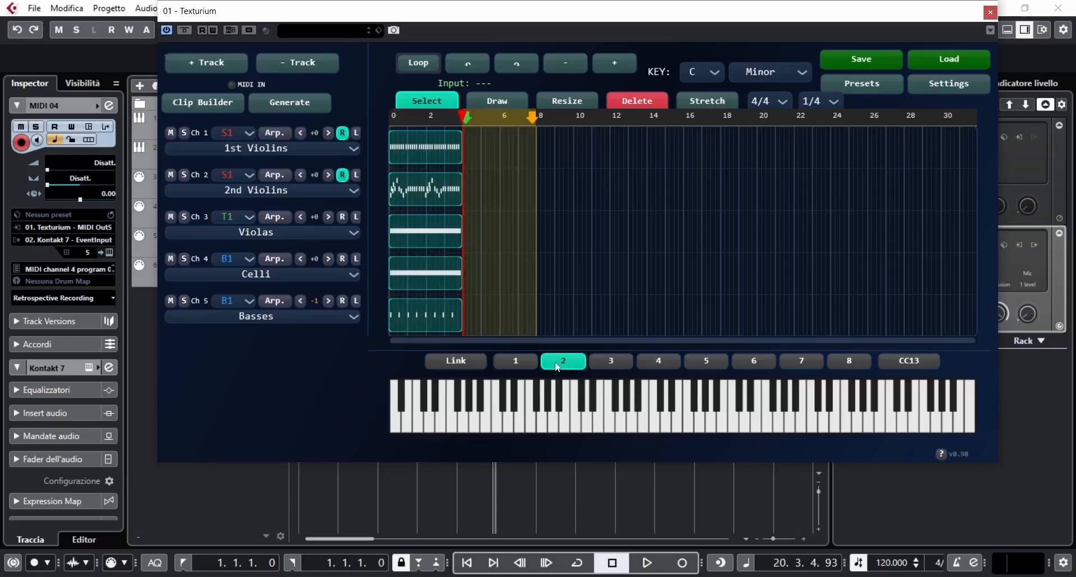
# Set the 1st Violins arpeggiator to Custom mode for section 2, with the voice sequence 1 2 4 4 3 4 3 1
pyautogui.click(272, 134)
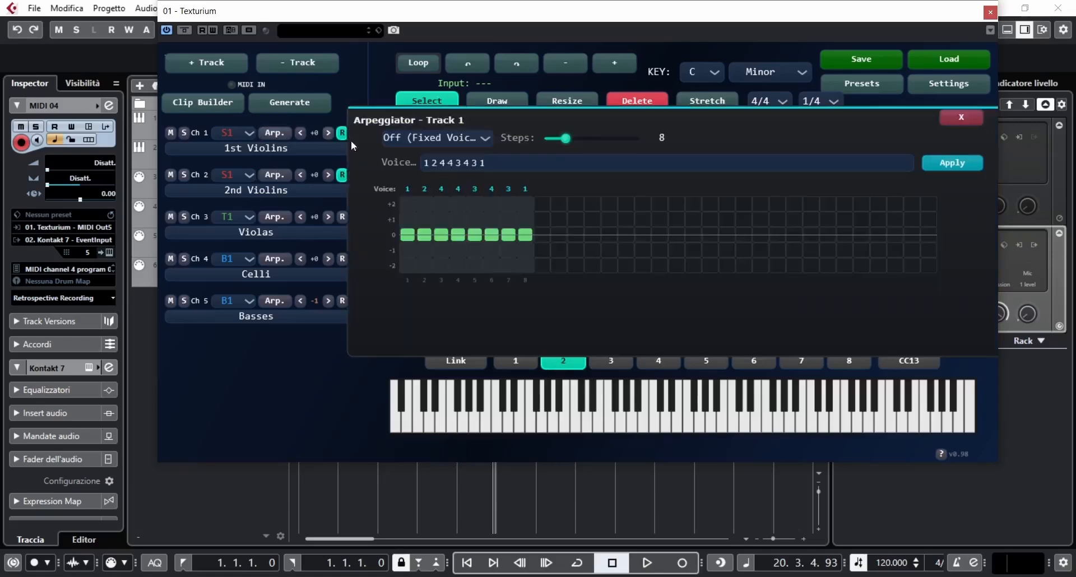
pyautogui.click(457, 137)
pyautogui.click(454, 252)
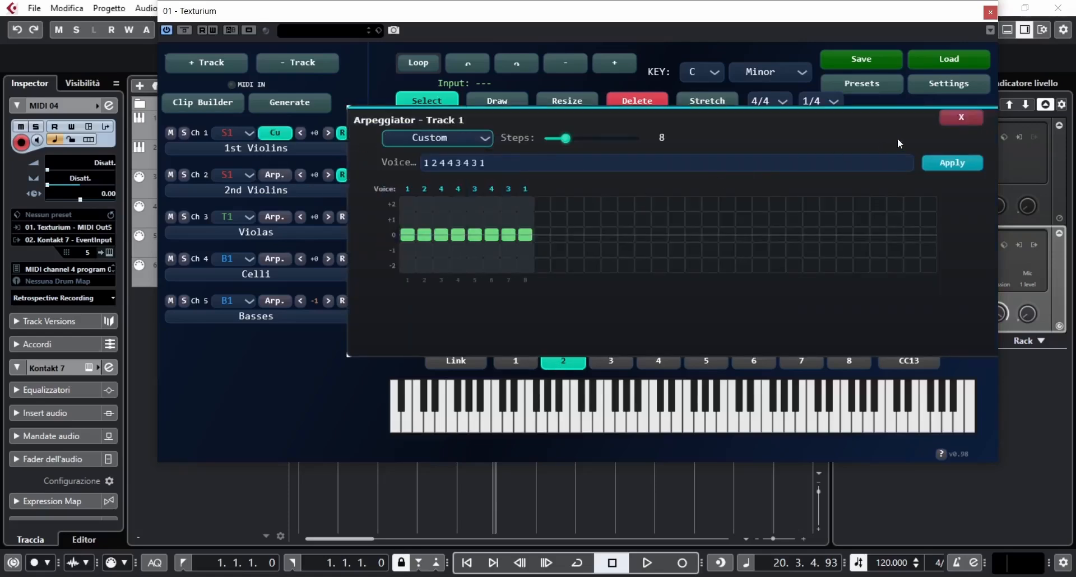
pyautogui.click(958, 118)
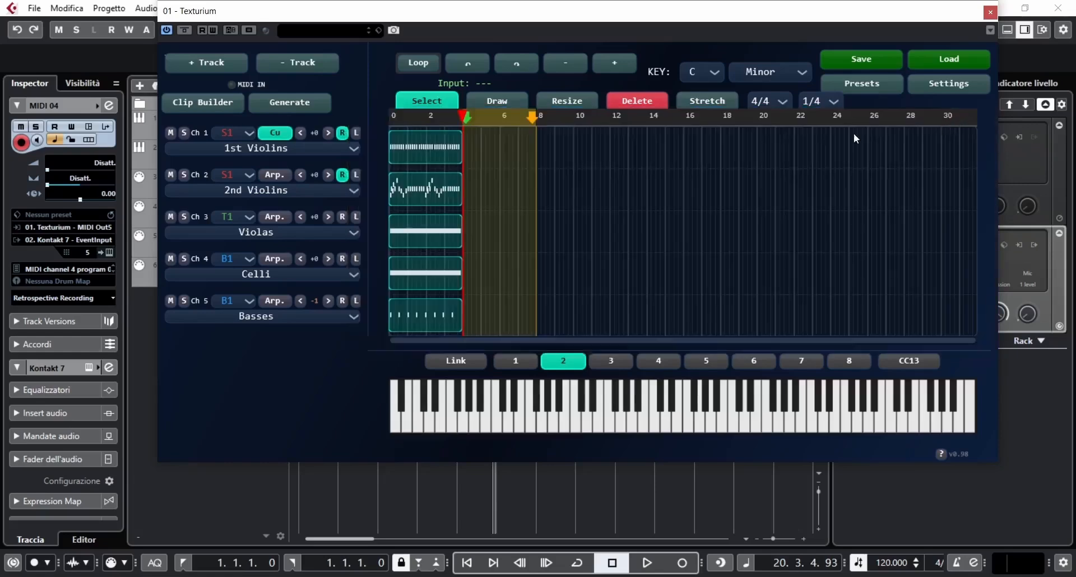
# Set the 2nd Violins arpeggiator to Pattern mode for section 2
pyautogui.click(275, 175)
pyautogui.click(474, 139)
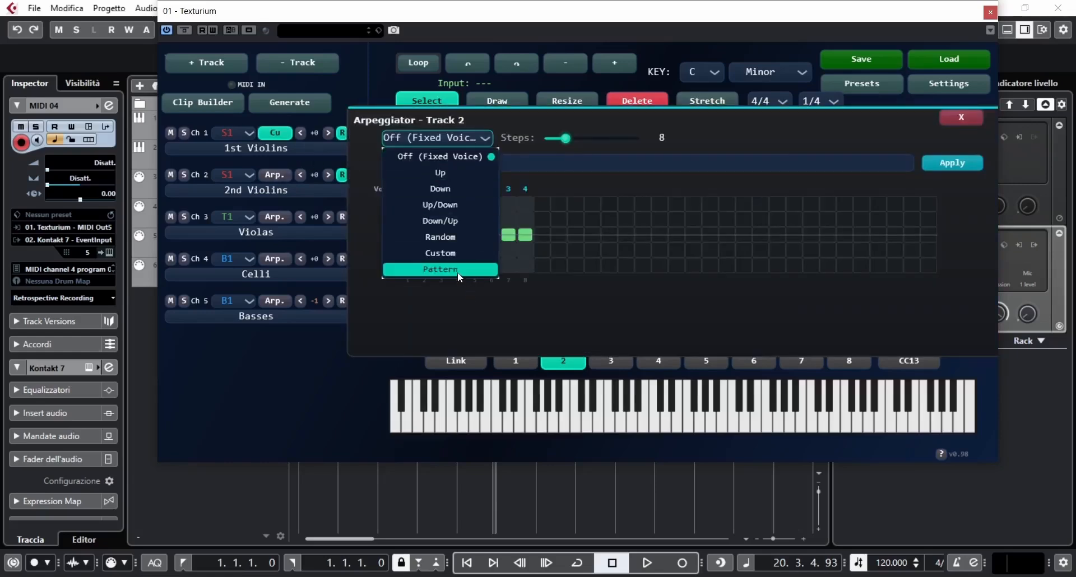
pyautogui.click(457, 269)
pyautogui.click(958, 118)
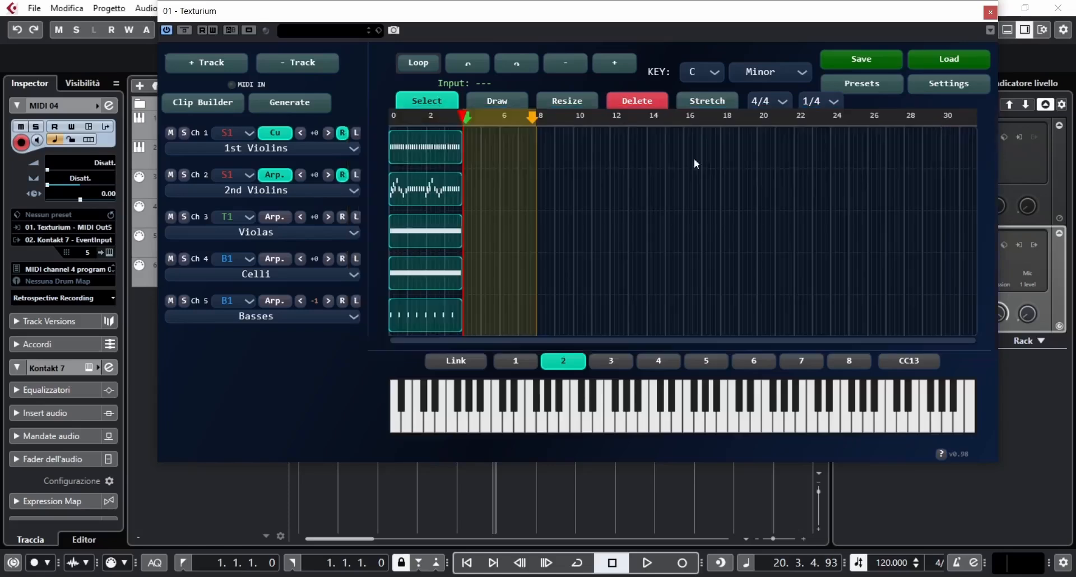
# Duplicate the 1st Violins, 2nd Violins, Violas and Celli clips into the section 2 region from bar 4 to 8
pyautogui.hotkey('ctrl', 'd')
pyautogui.click(443, 189)
pyautogui.hotkey('ctrl', 'd')
pyautogui.click(442, 231)
pyautogui.hotkey('ctrl', 'd')
pyautogui.click(443, 273)
pyautogui.hotkey('ctrl', 'd')
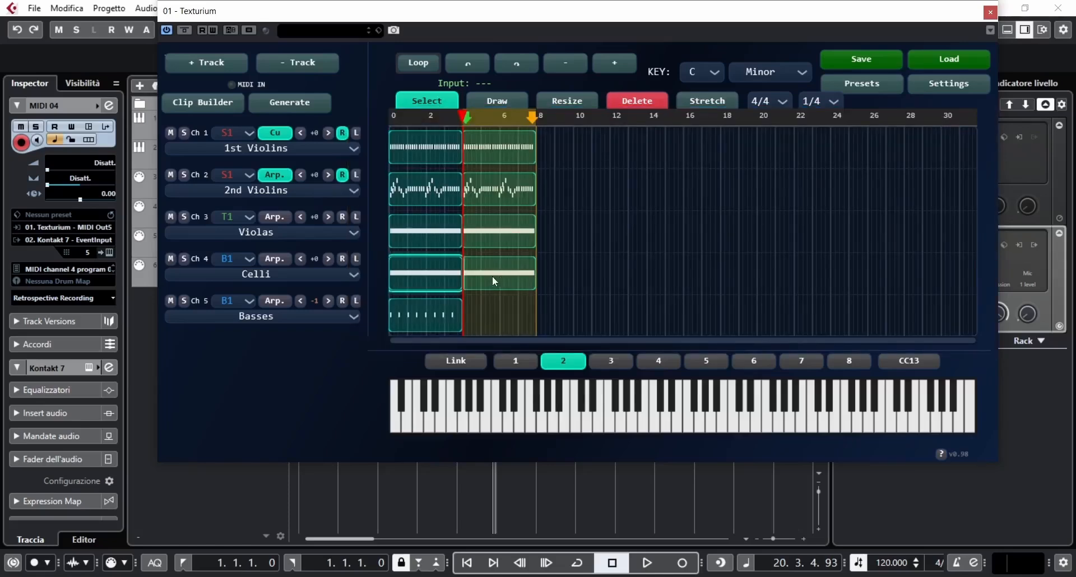
# Create a sustained four-bar Basses clip in section 2, from bar 4 to 8
pyautogui.doubleClick(493, 314)
pyautogui.click(499, 240)
pyautogui.click(527, 147)
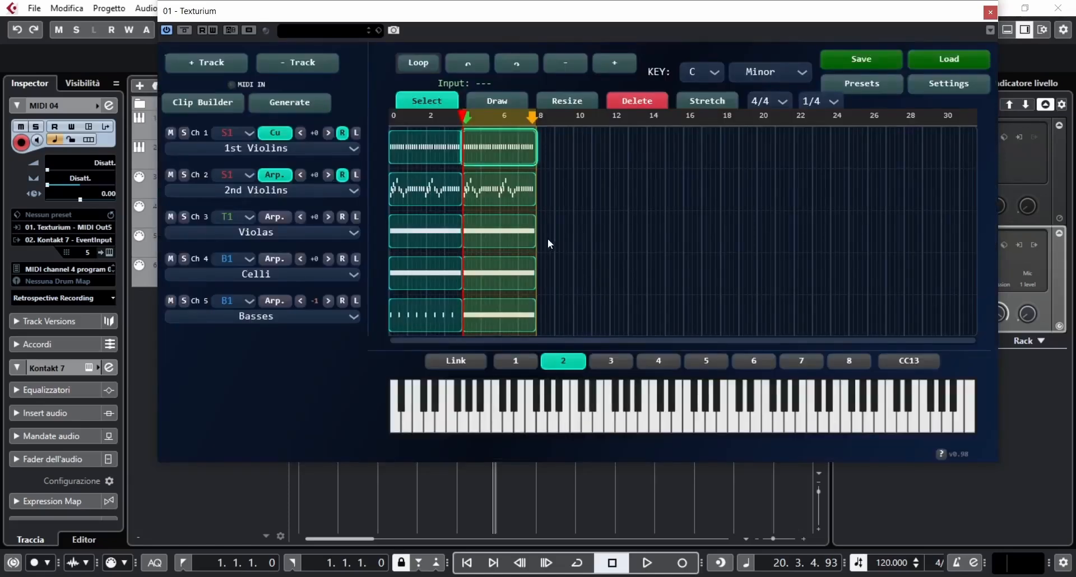
# Add a sixth track for the Horn with voice B1 and create its sustained clip from bar 4 to 8
pyautogui.click(213, 67)
pyautogui.click(288, 316)
pyautogui.click(274, 416)
pyautogui.click(238, 301)
pyautogui.click(255, 391)
pyautogui.doubleClick(497, 318)
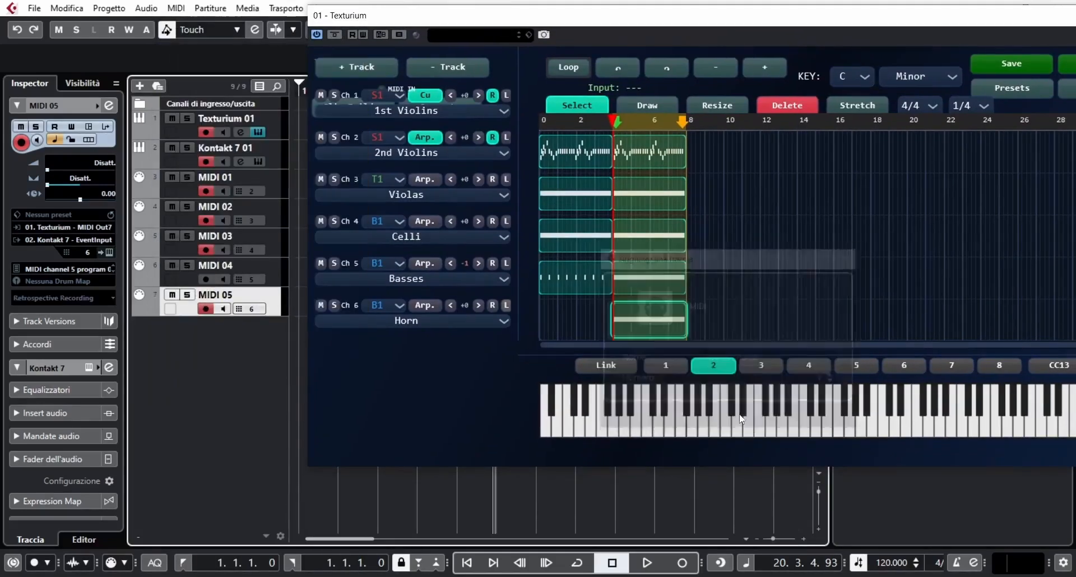
# Route the MIDI 05 track's input from Texturium MIDI Out6
pyautogui.click(71, 230)
pyautogui.click(150, 388)
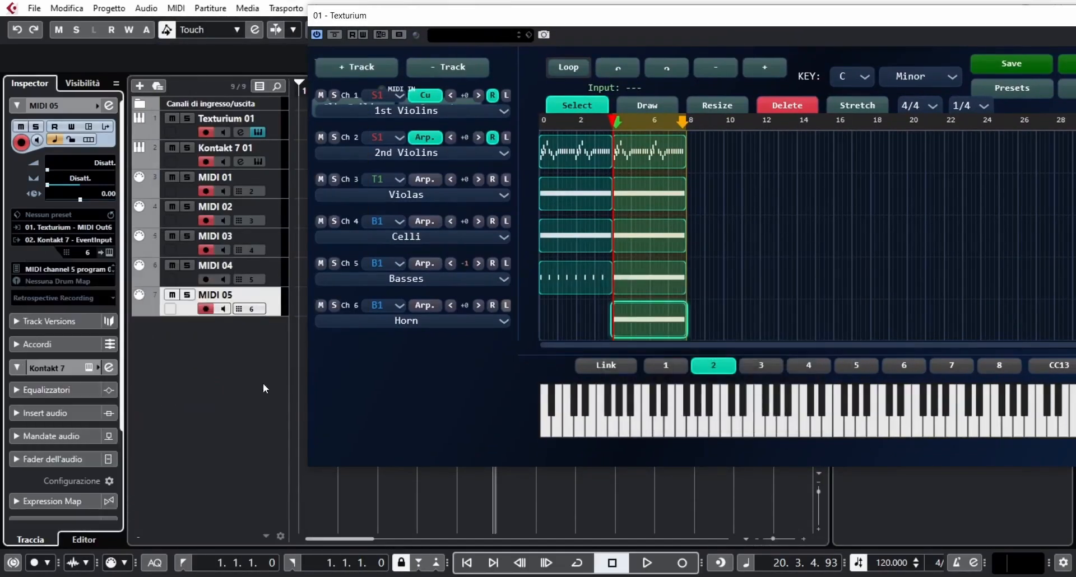
# Solo the Horn and play its low and high piano roll keys to check the instrument's playable range
pyautogui.click(336, 305)
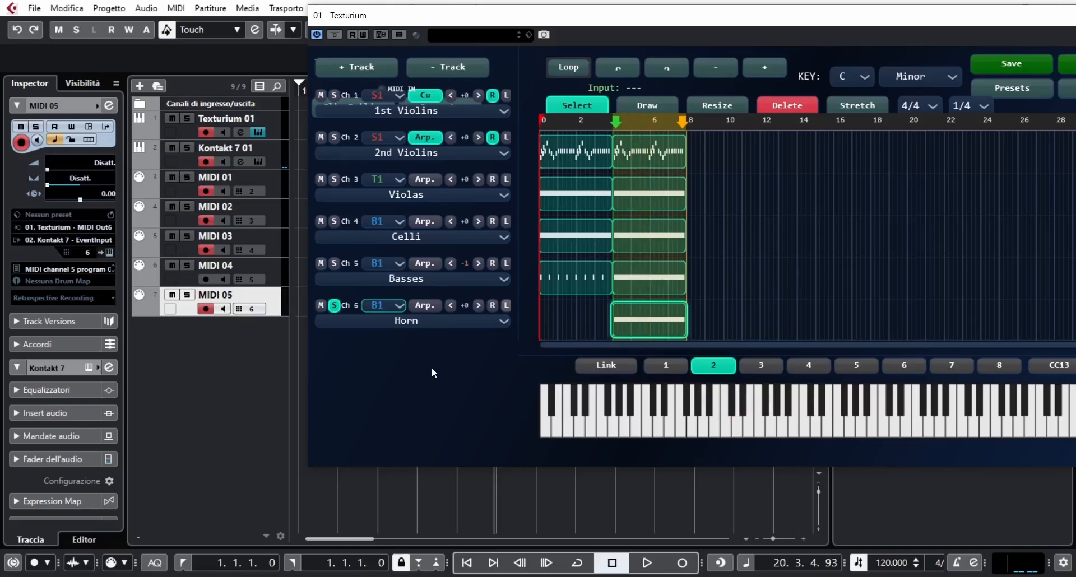
pyautogui.moveTo(644, 25); pyautogui.dragTo(460, 26)
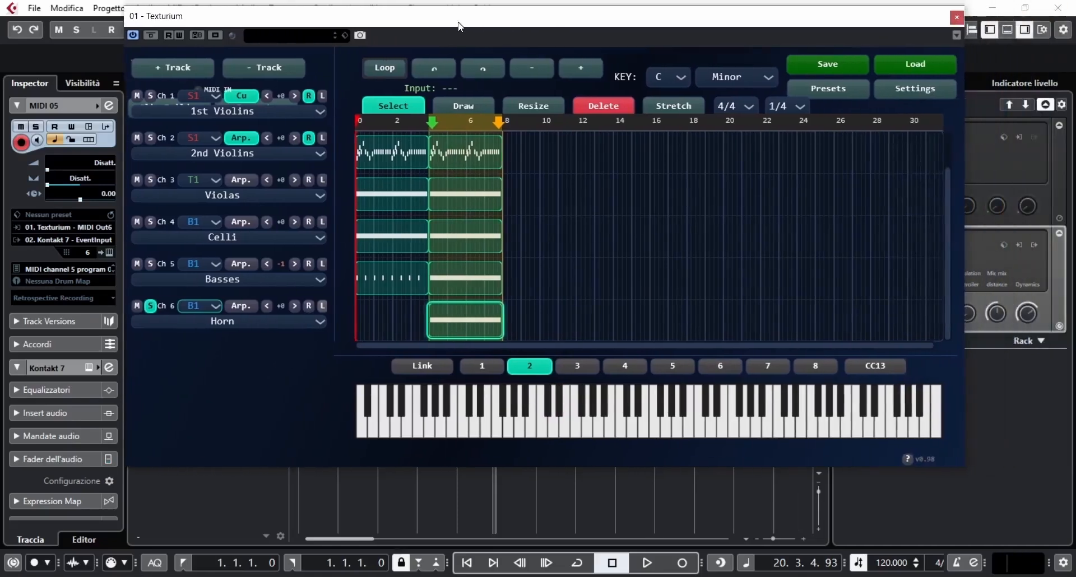
pyautogui.doubleClick(477, 321)
pyautogui.scroll(-3, 227, 270)
pyautogui.scroll(-5, 233, 283)
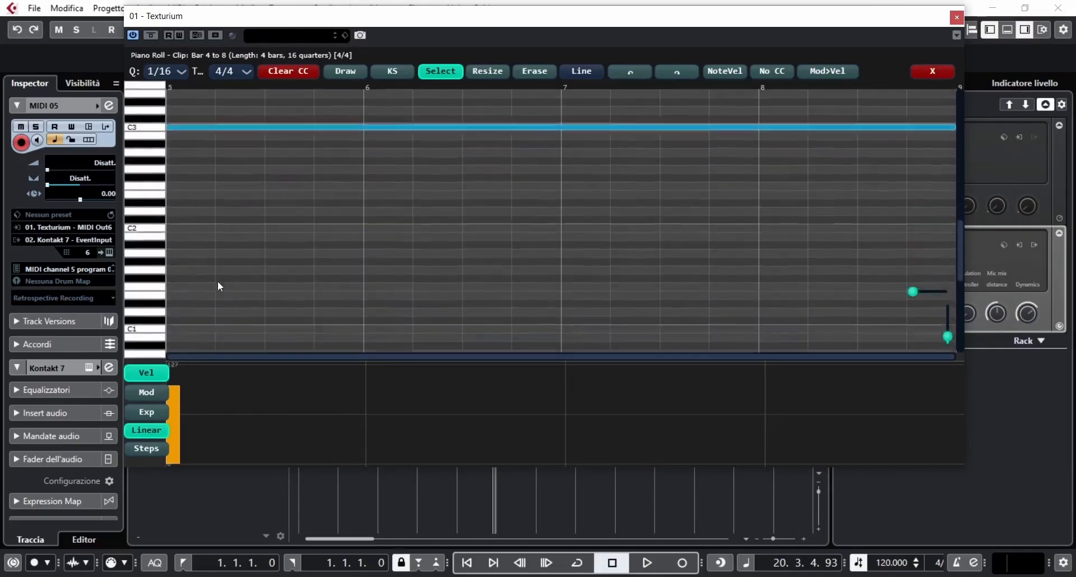
pyautogui.moveTo(135, 297); pyautogui.dragTo(143, 214)
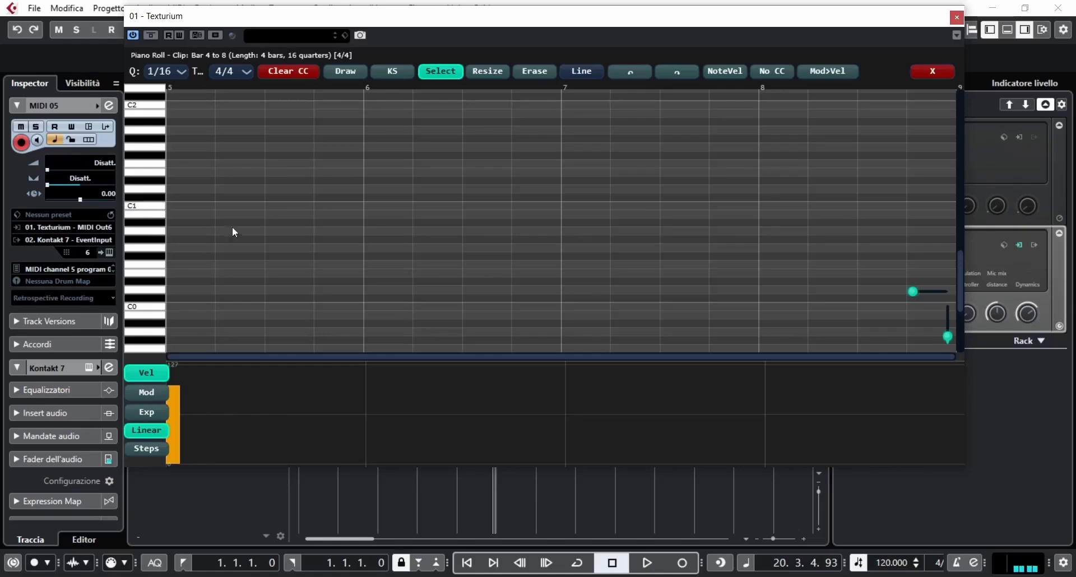
pyautogui.scroll(5, 223, 243)
pyautogui.scroll(5, 217, 247)
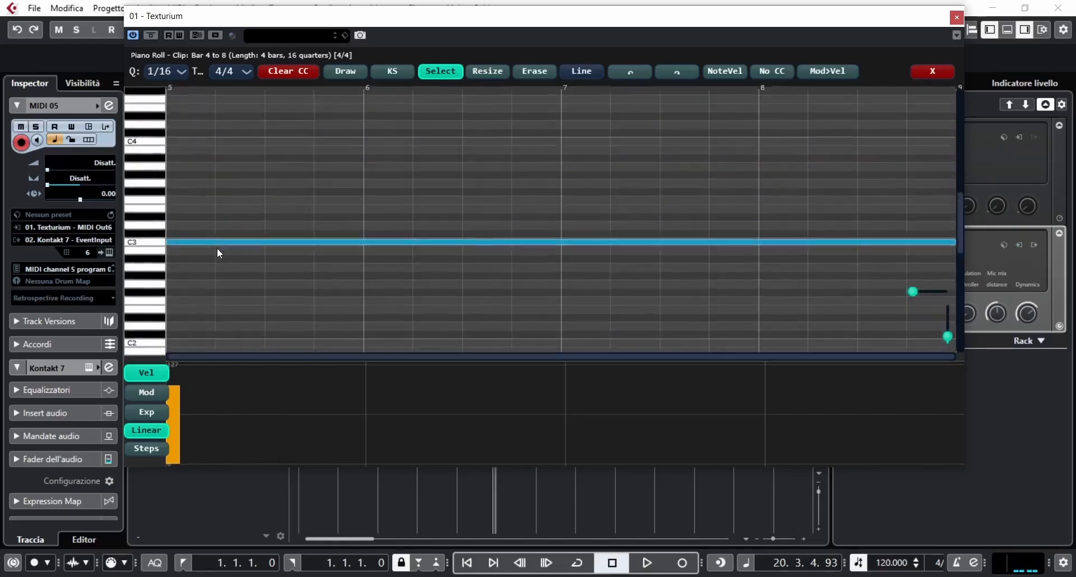
pyautogui.moveTo(153, 145); pyautogui.dragTo(152, 298)
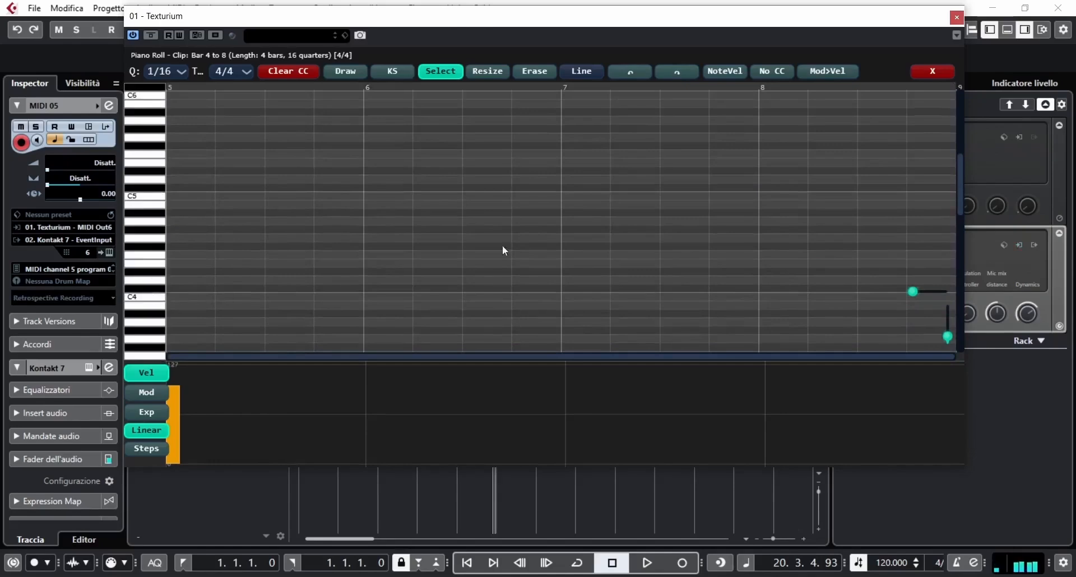
pyautogui.click(932, 70)
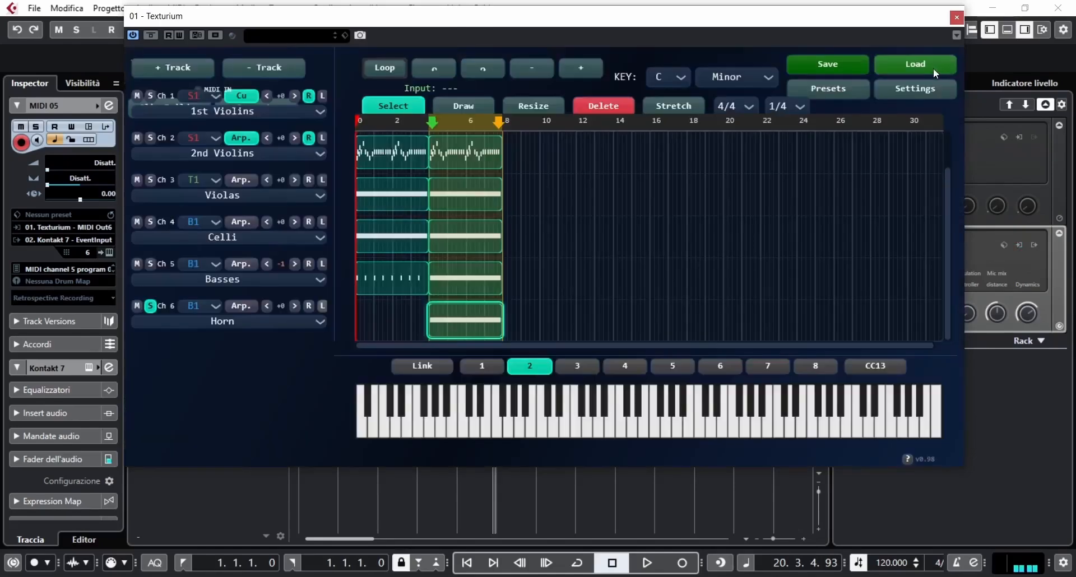
# Limit the Horn track's note range to a minimum of C1 and a maximum of C4
pyautogui.click(309, 306)
pyautogui.click(572, 179)
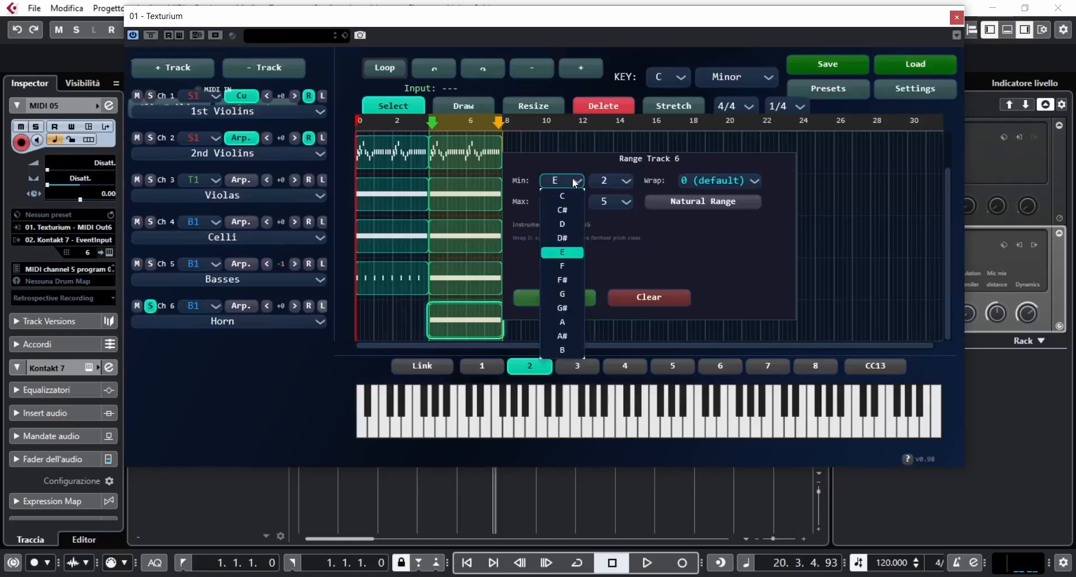
pyautogui.click(573, 196)
pyautogui.click(610, 180)
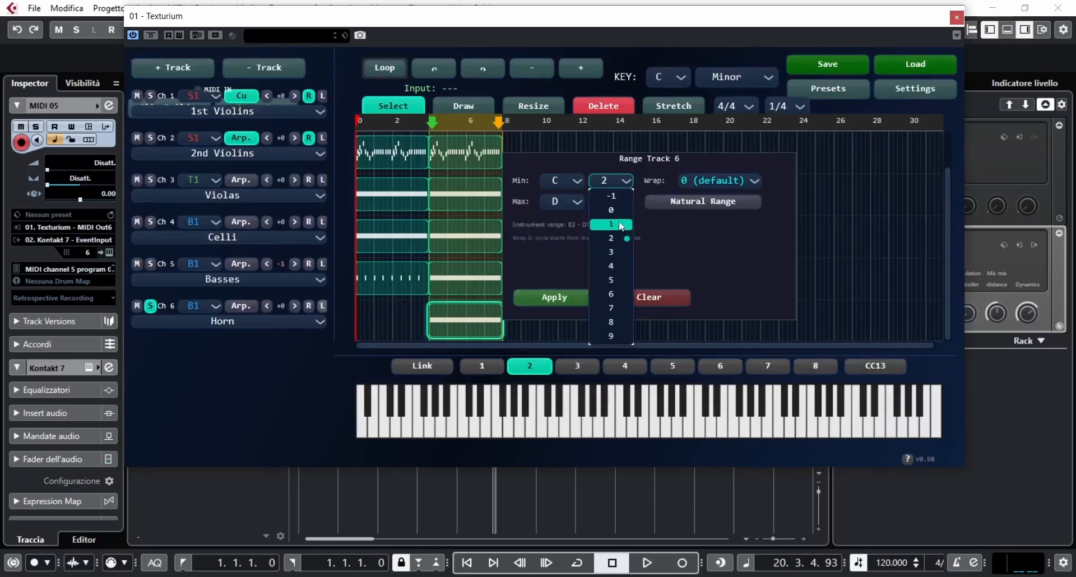
pyautogui.click(596, 209)
pyautogui.click(574, 202)
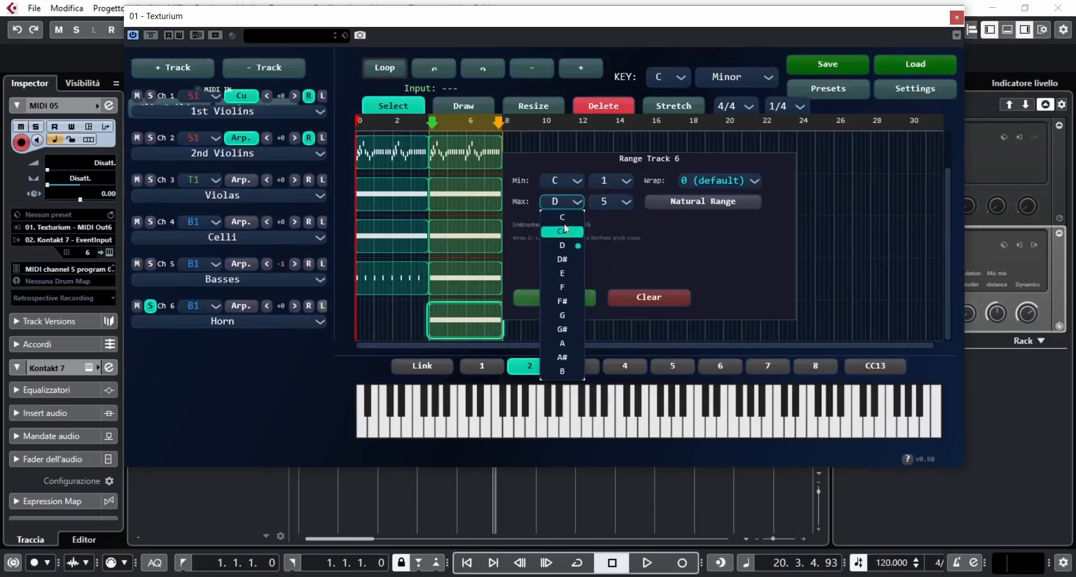
pyautogui.click(563, 218)
pyautogui.click(609, 202)
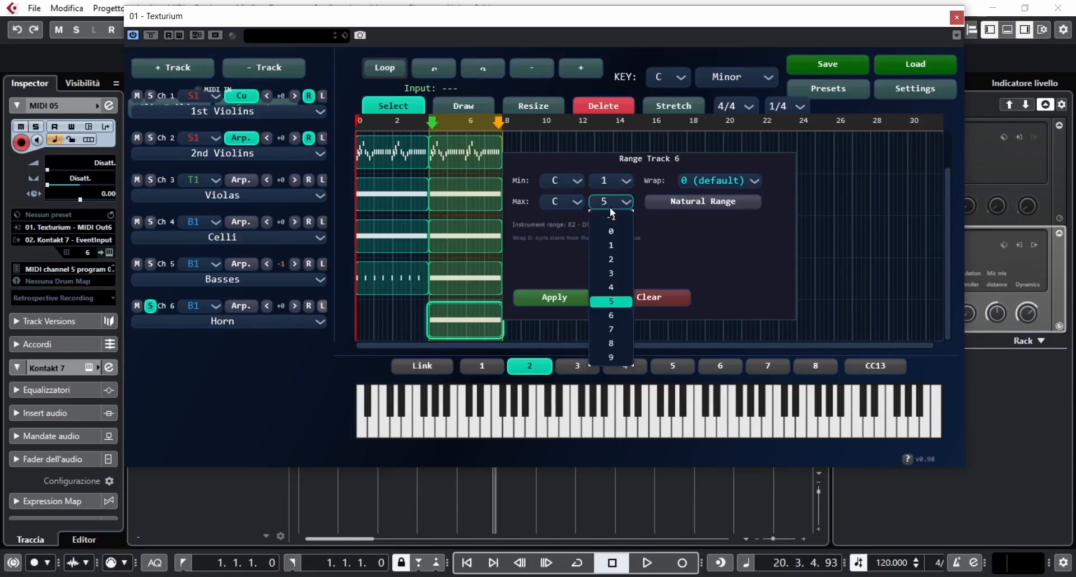
pyautogui.click(626, 288)
pyautogui.click(579, 296)
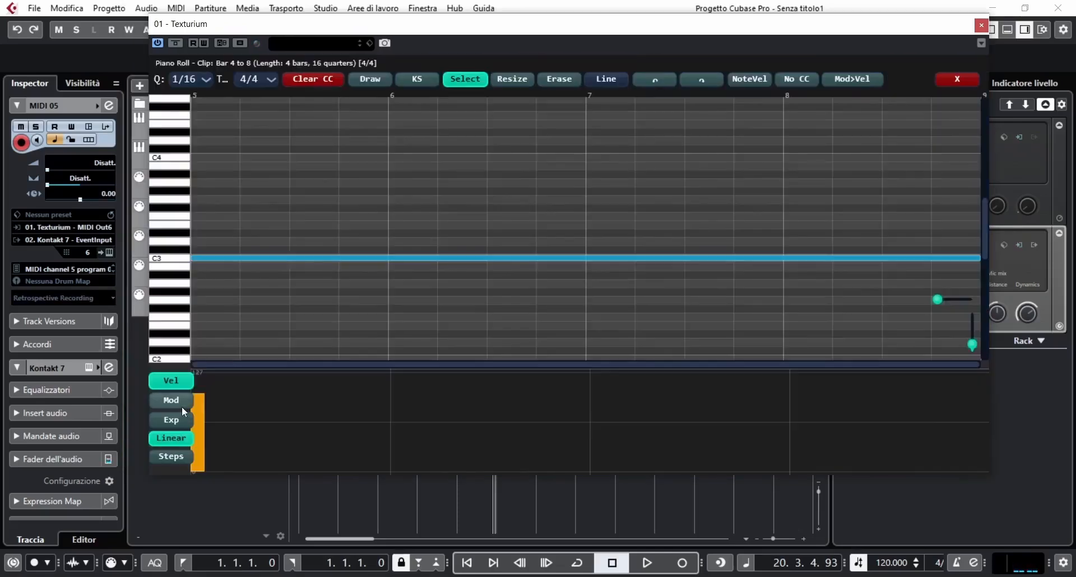
# Draw a modulation curve in the Horn clip rising from near zero to a peak around bar 7 and falling toward bar 9
pyautogui.click(182, 402)
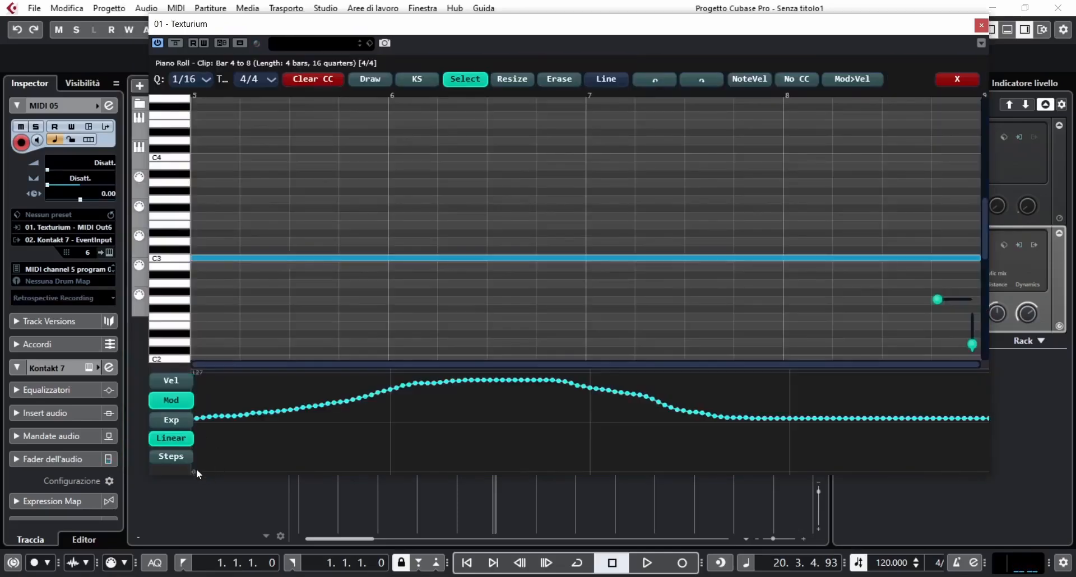
pyautogui.moveTo(194, 466)
pyautogui.mouseDown()
pyautogui.moveTo(389, 417)
pyautogui.moveTo(740, 415)
pyautogui.moveTo(996, 460)
pyautogui.mouseUp()
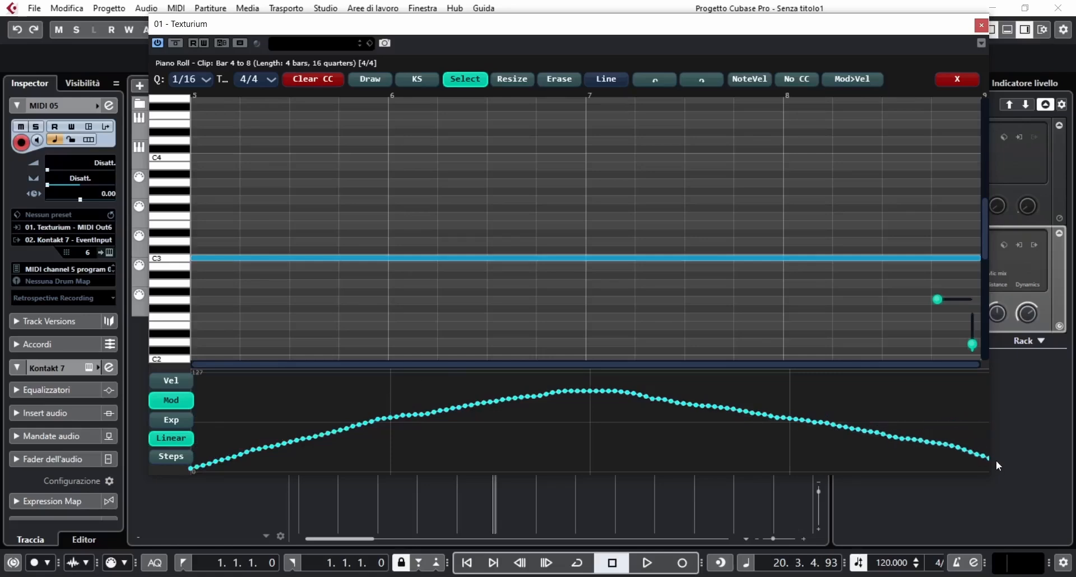
pyautogui.click(946, 83)
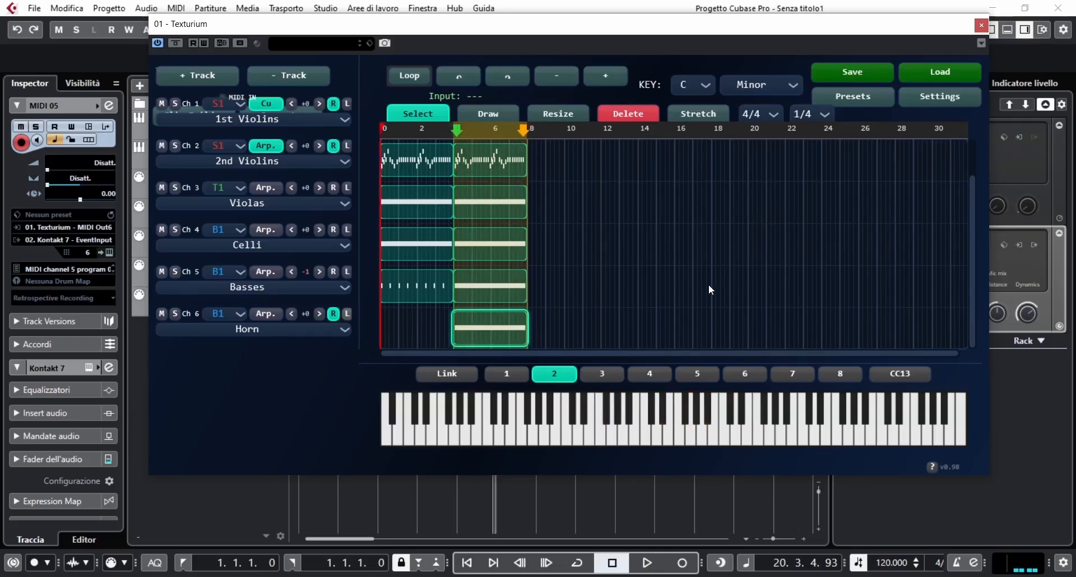
# Add a seventh track with a custom instrument named "Heavy Percussion" and set its register to the sequencer option
pyautogui.click(206, 74)
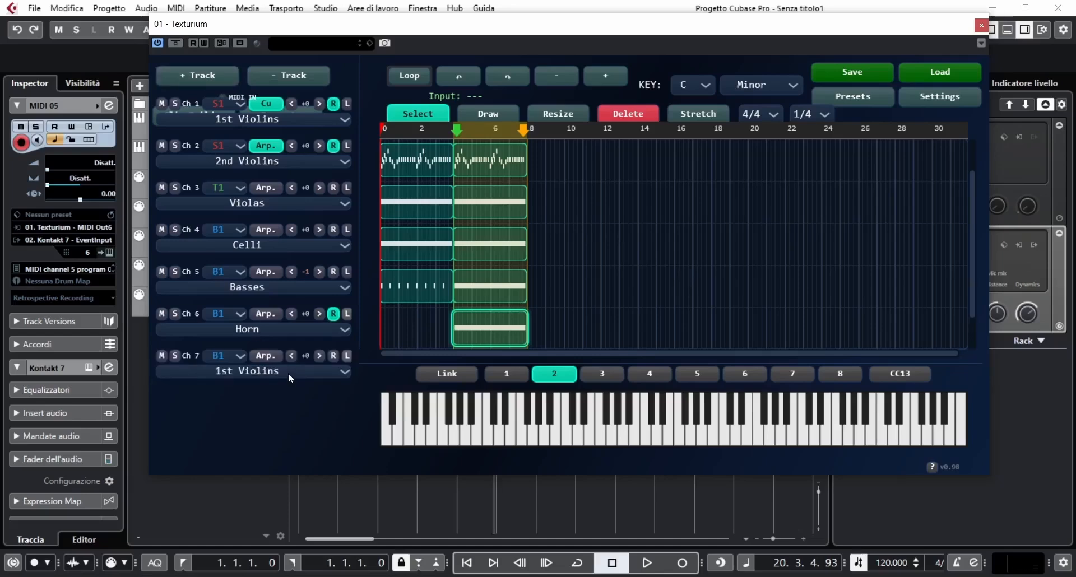
pyautogui.click(288, 372)
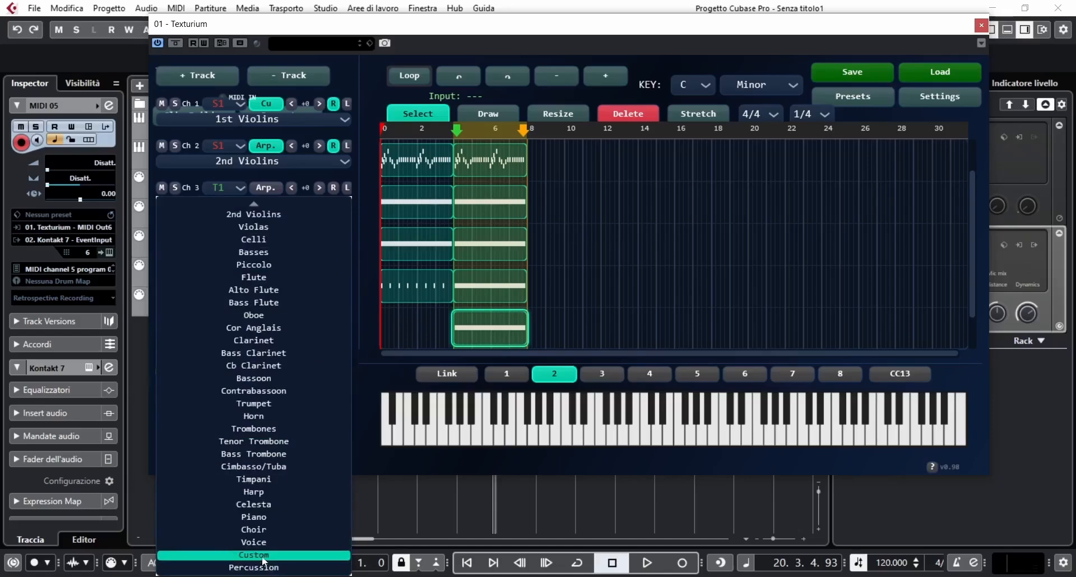
pyautogui.click(264, 558)
pyautogui.click(247, 371)
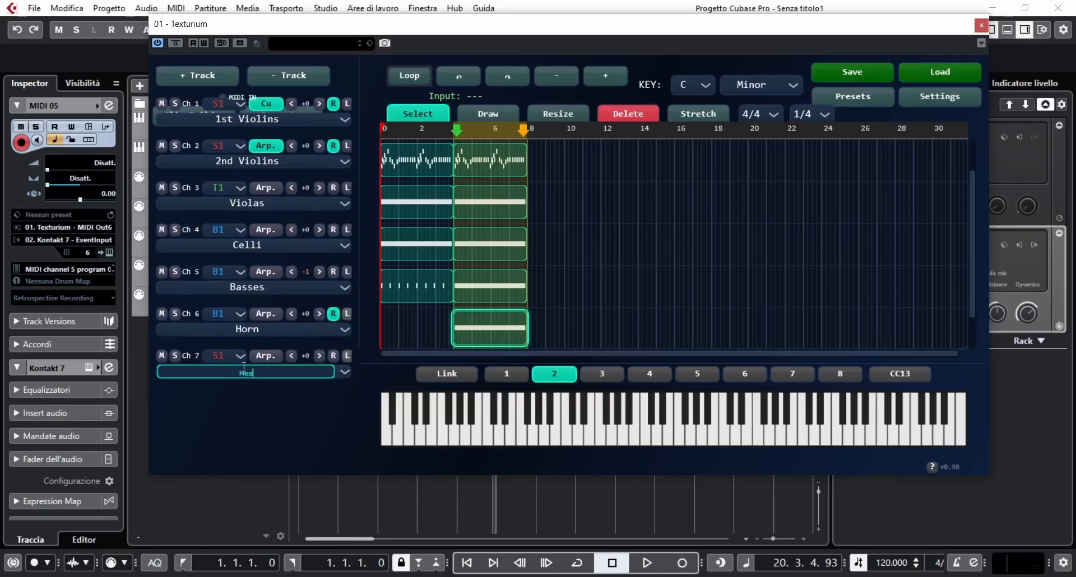
pyautogui.write('Heavy Percussion')
pyautogui.click(226, 356)
pyautogui.click(237, 483)
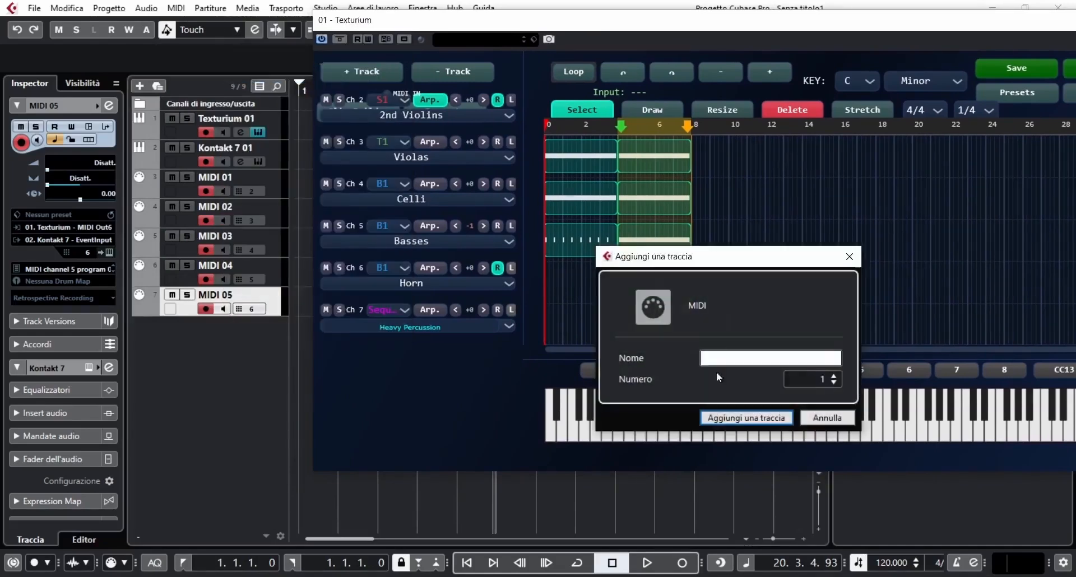
# Add a MIDI 06 track in the project and route its input from Texturium MIDI Out 7
pyautogui.click(746, 417)
pyautogui.click(64, 227)
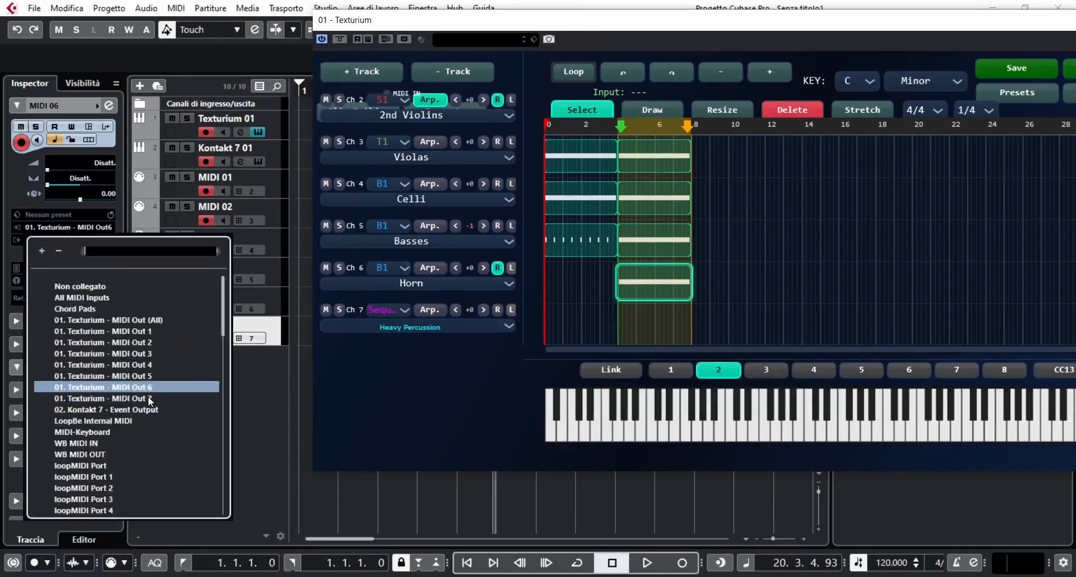
pyautogui.click(106, 396)
# Audition keys in the one-bar Heavy Percussion clip at bar 4 and add C1 notes on beats 1 and 3
pyautogui.doubleClick(477, 321)
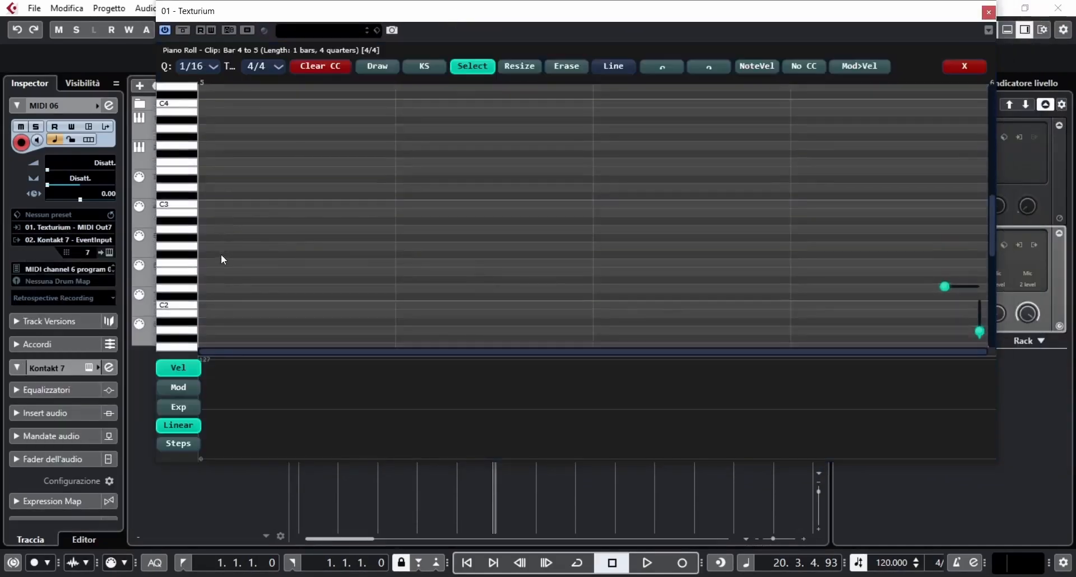
pyautogui.click(183, 231)
pyautogui.scroll(-5, 246, 281)
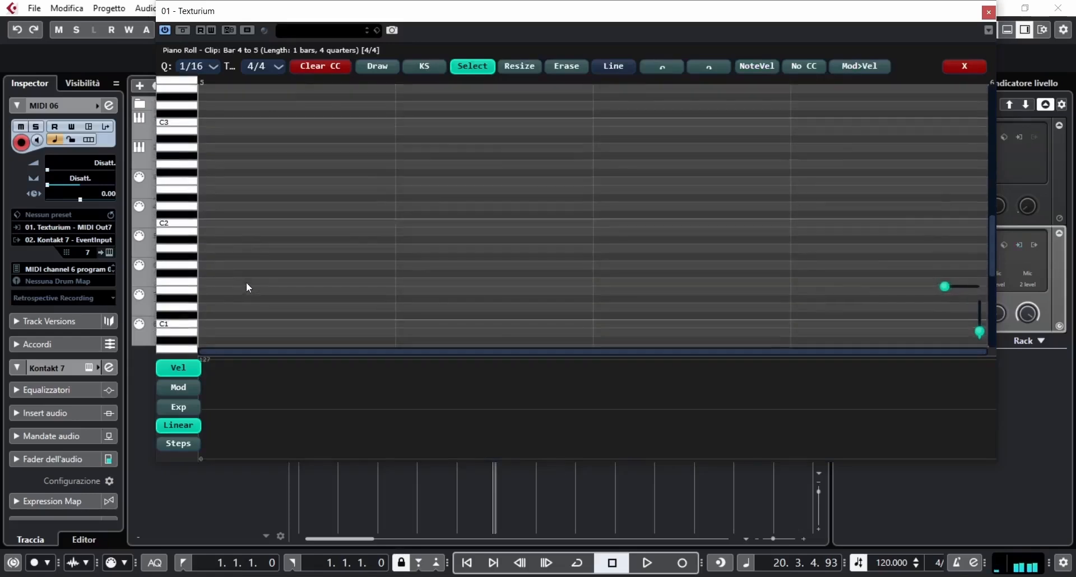
pyautogui.click(198, 225)
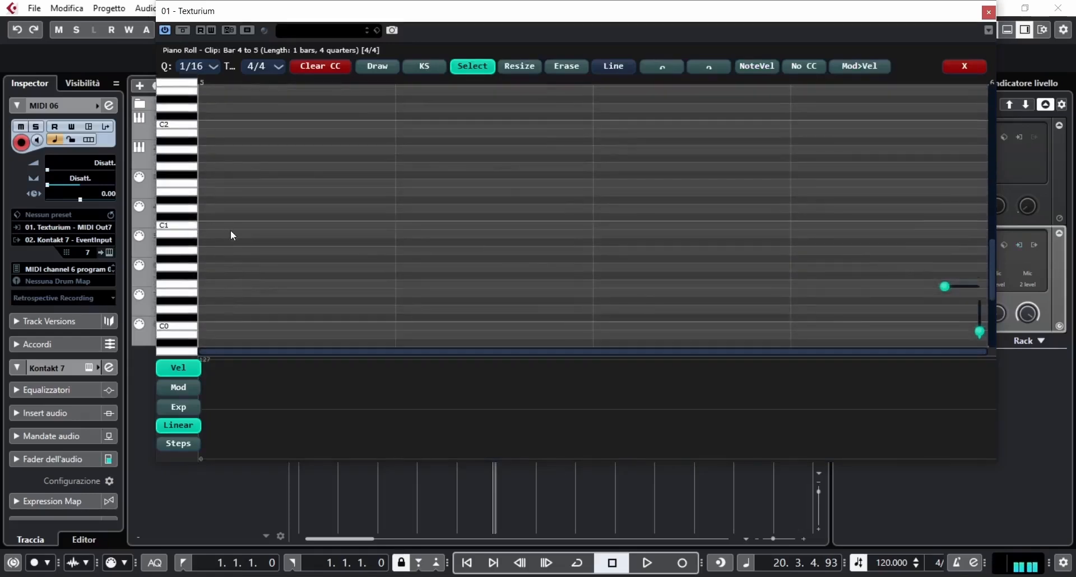
pyautogui.scroll(2, 230, 232)
pyautogui.doubleClick(210, 282)
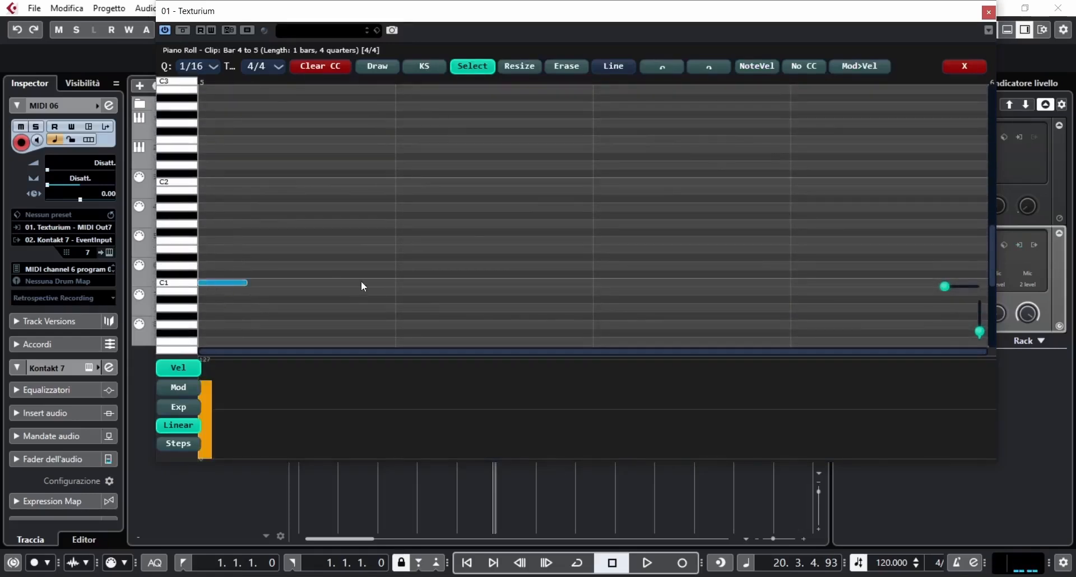
pyautogui.doubleClick(605, 282)
# Reopen the Heavy Percussion clip and play back its notes in the piano roll
pyautogui.click(964, 66)
pyautogui.doubleClick(460, 308)
pyautogui.scroll(-6, 443, 274)
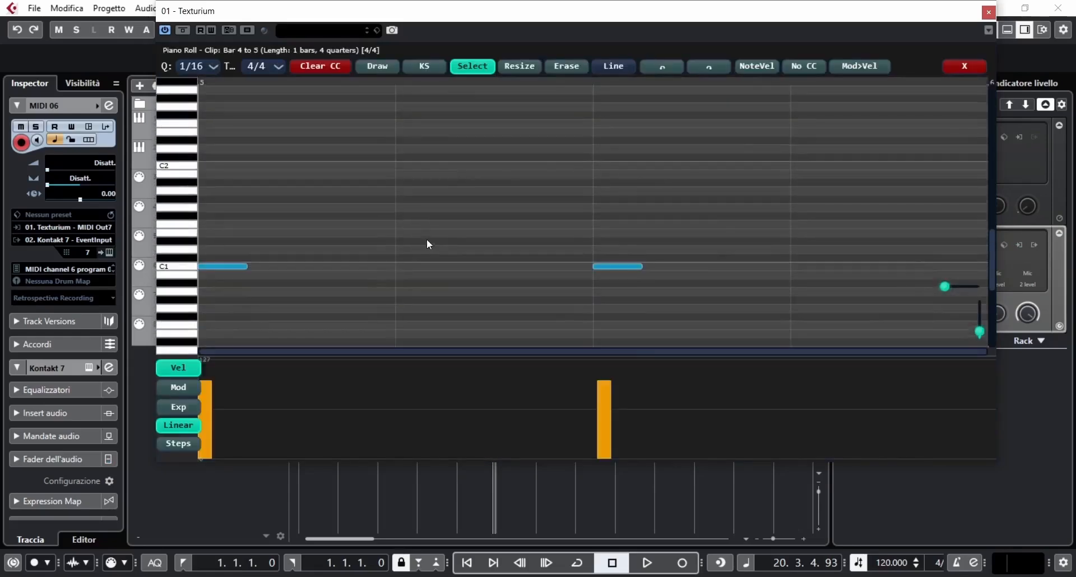
pyautogui.press('space')
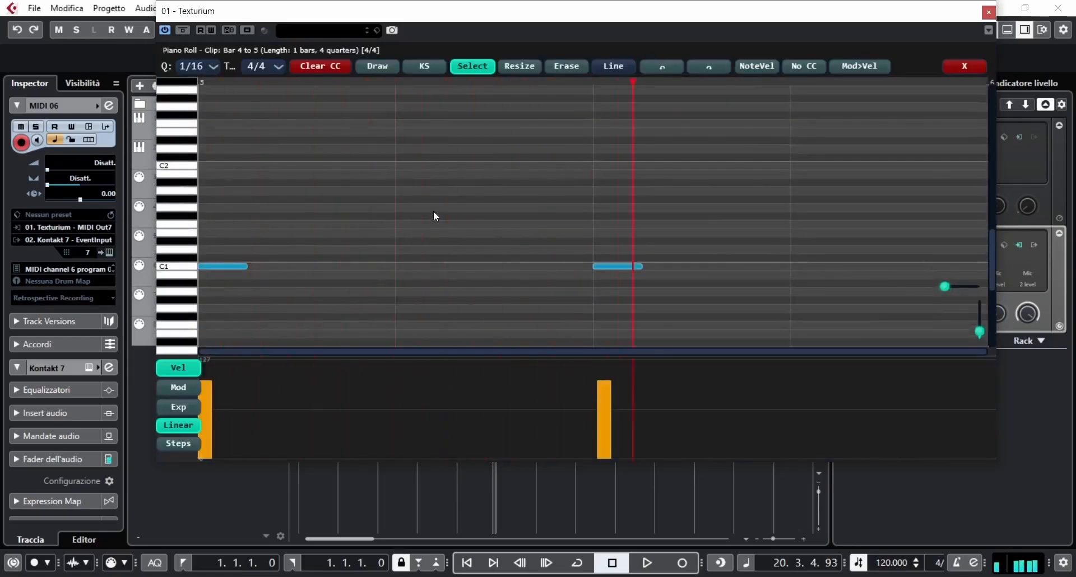
pyautogui.scroll(3, 459, 231)
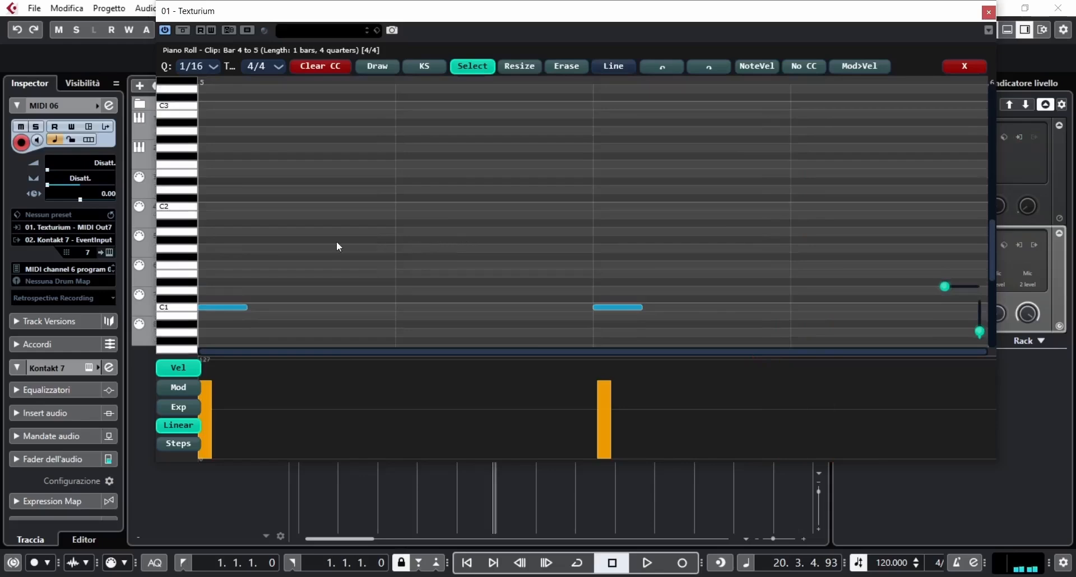
# Duplicate the Heavy Percussion clip three times to fill bars 4 to 8 and unsolo the track
pyautogui.click(964, 67)
pyautogui.hotkey('ctrl', 'd')
pyautogui.hotkey('ctrl', 'd')
pyautogui.hotkey('ctrl', 'd')
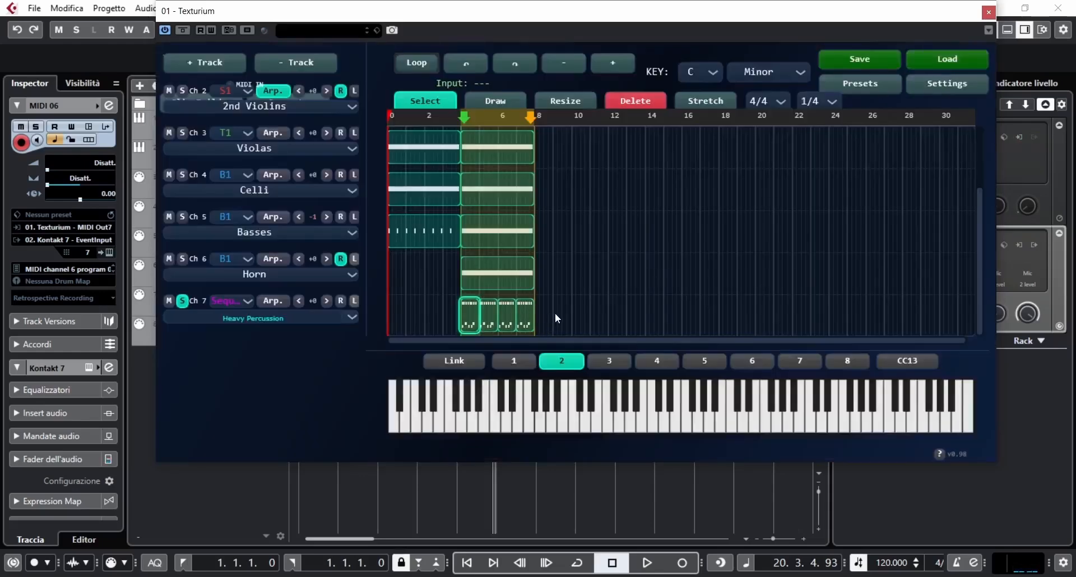
pyautogui.click(182, 300)
# Start a new instrument preset and name its collection "Try Collection"
pyautogui.click(829, 85)
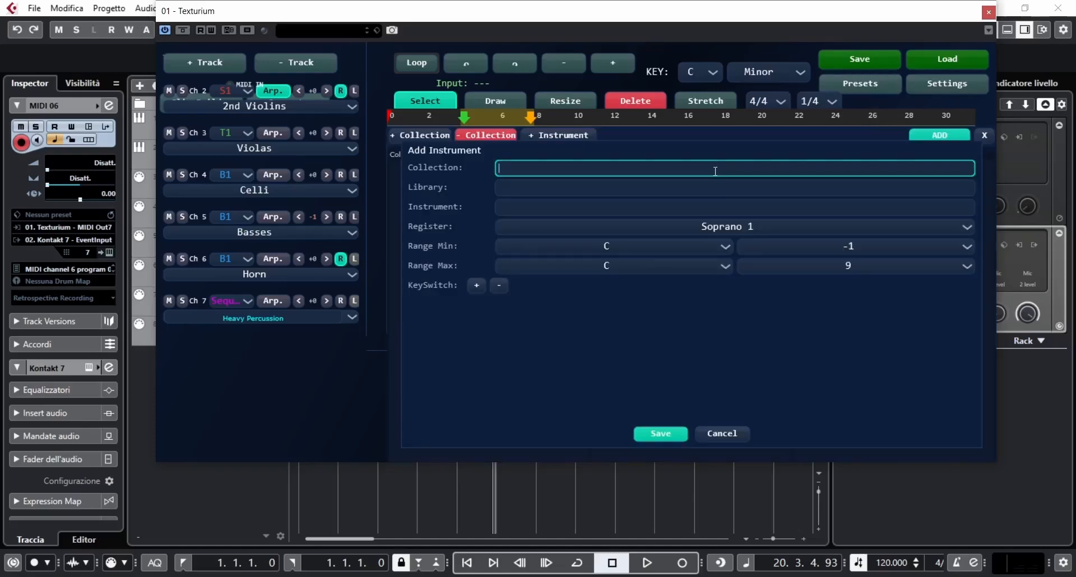
pyautogui.click(692, 189)
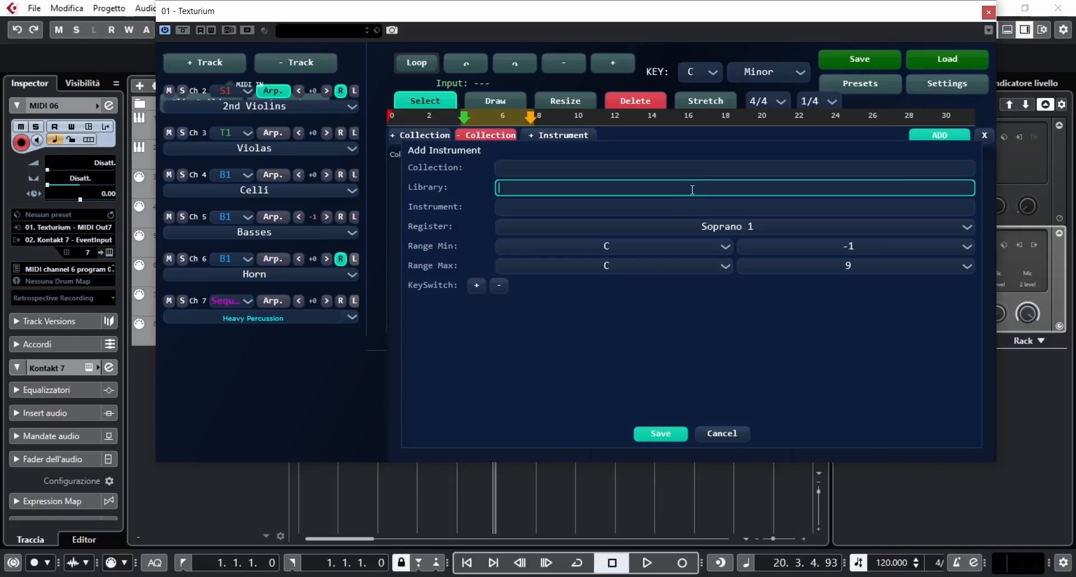
pyautogui.click(691, 207)
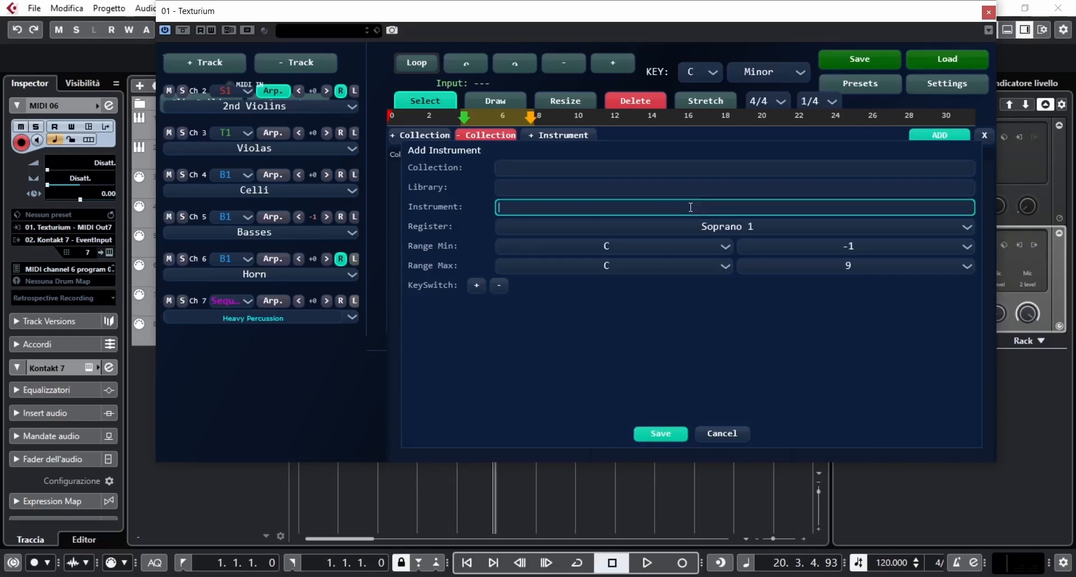
pyautogui.click(656, 169)
pyautogui.write('Try Collection')
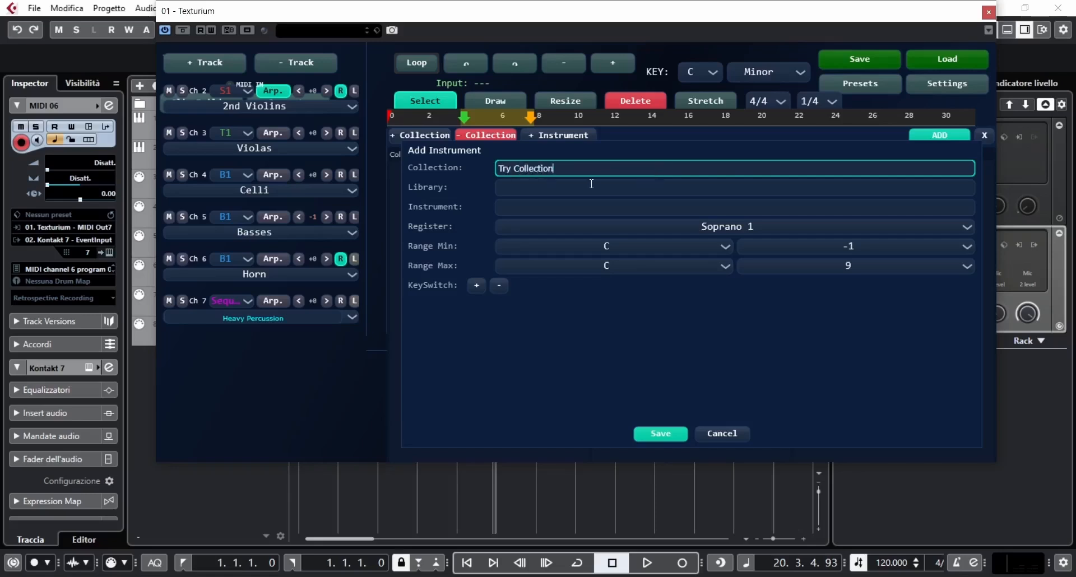
# Save the preset as Violin in "Try Library", range G3 to E6, with keyswitches Legato C0 Long and Staccato E0
pyautogui.click(625, 192)
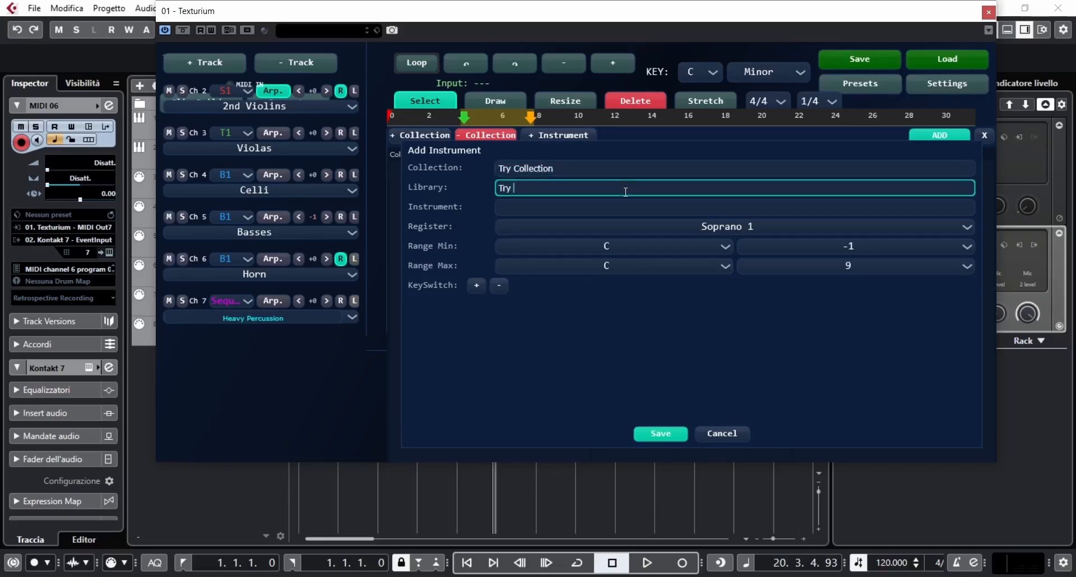
pyautogui.click(640, 209)
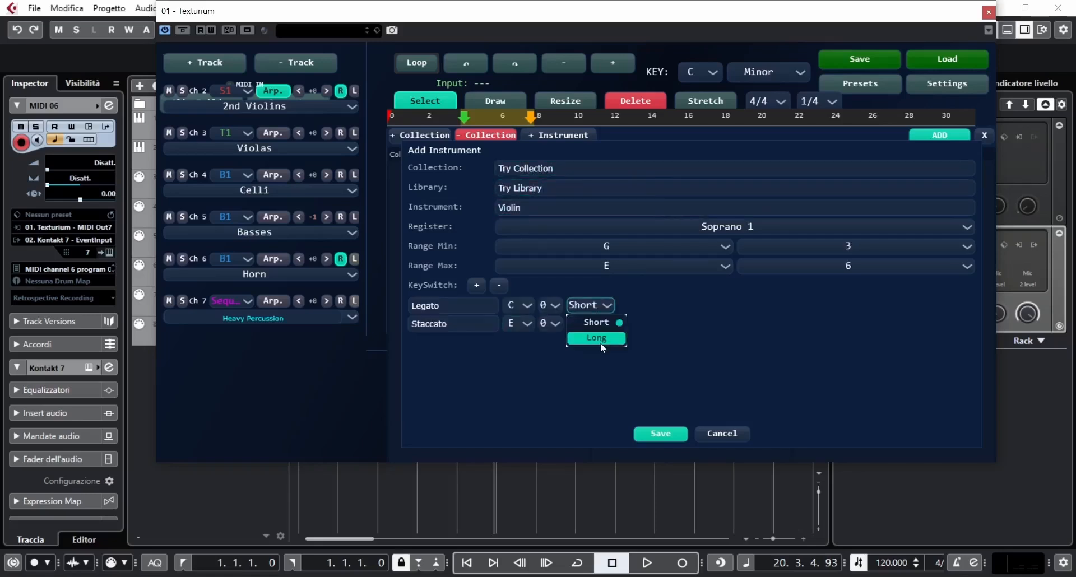
pyautogui.click(600, 341)
pyautogui.click(661, 434)
# Add the Violin preset from Try Collection, Try Library as a new track
pyautogui.click(458, 169)
pyautogui.click(678, 170)
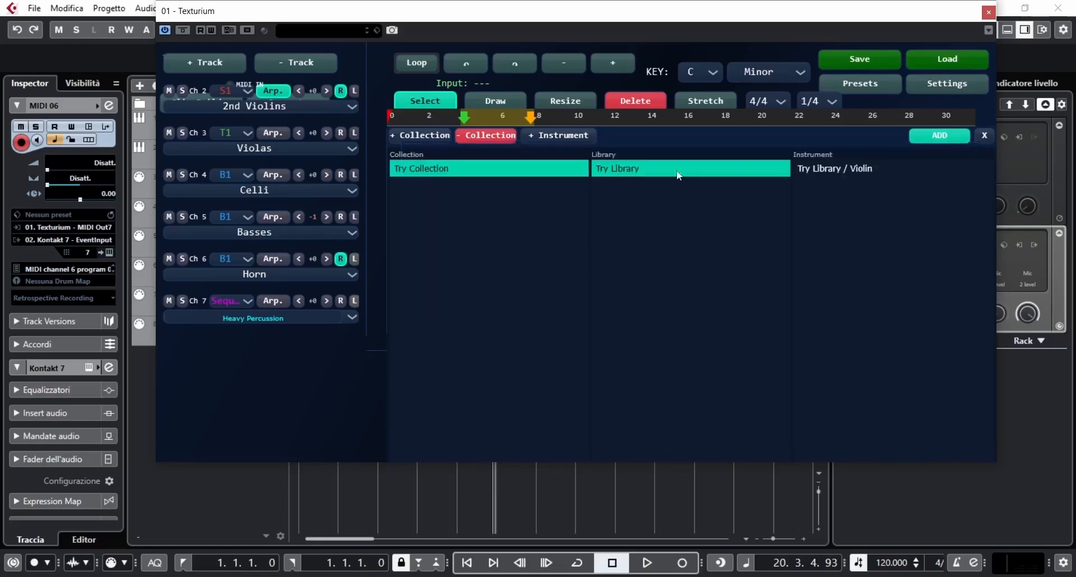
pyautogui.click(850, 169)
pyautogui.click(939, 137)
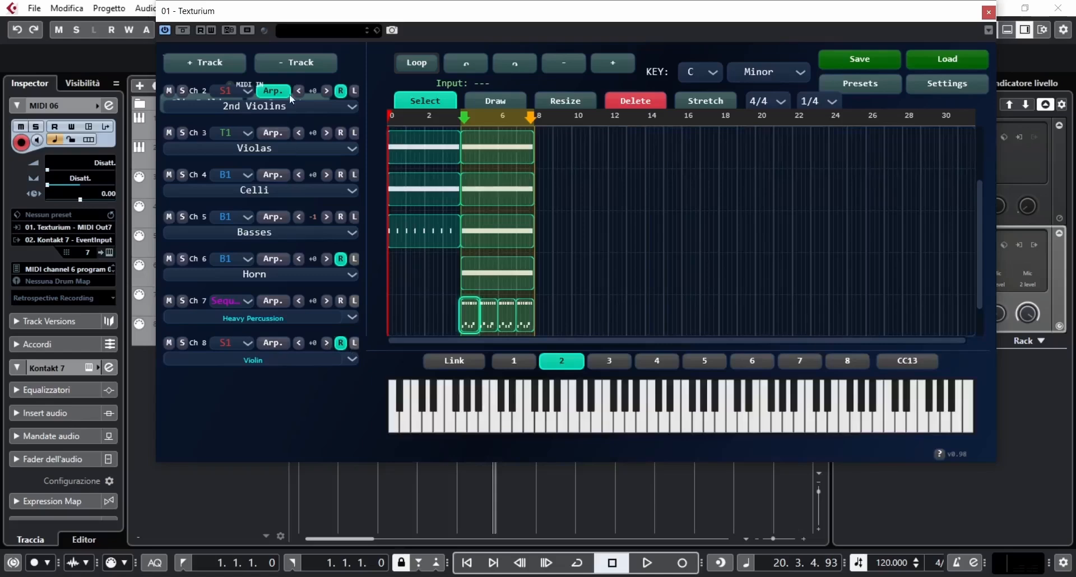
# Remove the newly added Violin track from the track list
pyautogui.click(301, 62)
pyautogui.scroll(3, 635, 253)
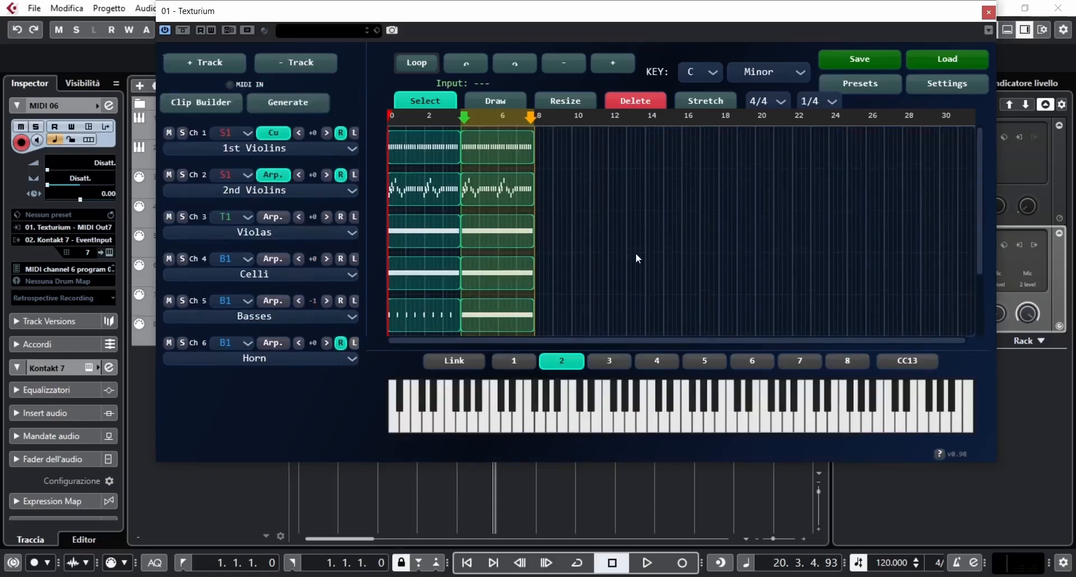
pyautogui.scroll(-2, 636, 253)
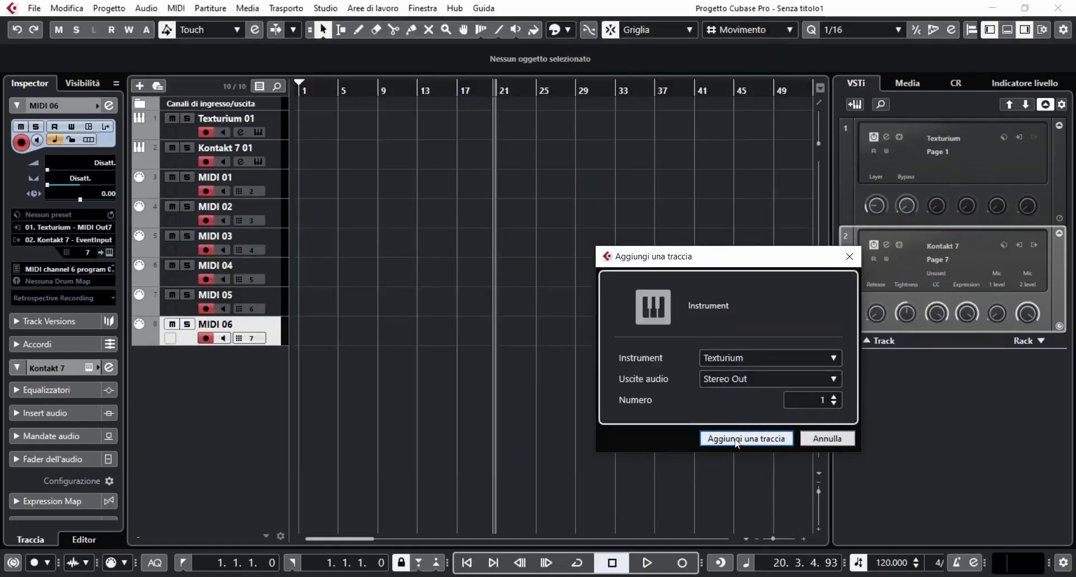
# Add a second Texturium instrument track on Stereo Out with Trumpet, Horn, Tenor Trombone and Cimbasso/Tuba channels
pyautogui.click(754, 438)
pyautogui.moveTo(338, 42); pyautogui.dragTo(559, 48)
pyautogui.click(412, 179)
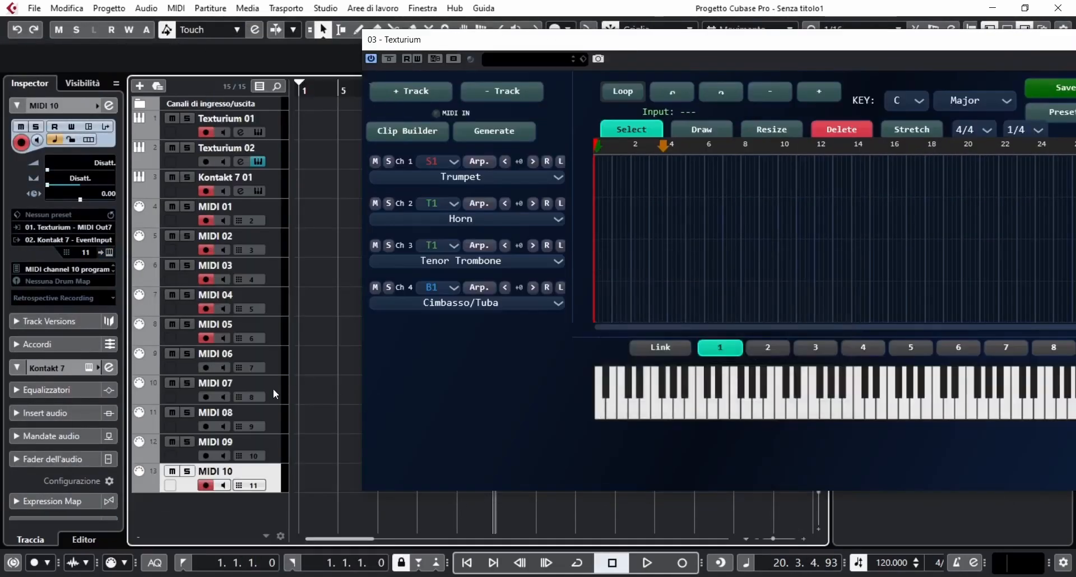
# Route the MIDI 07 input from 03. Texturium MIDI Out1 and the MIDI 08 input from its second output
pyautogui.click(273, 389)
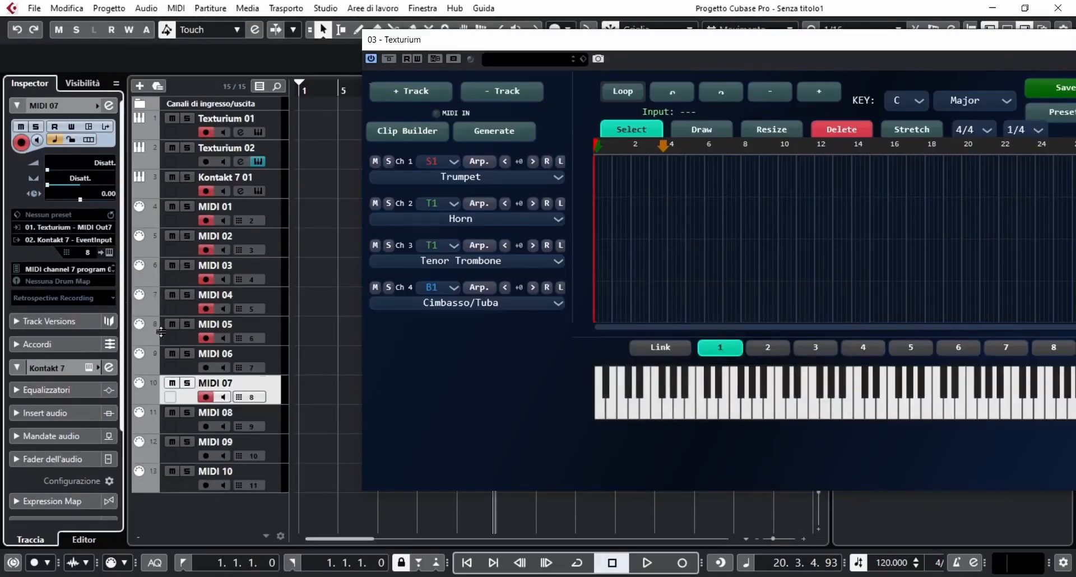
pyautogui.click(67, 227)
pyautogui.click(138, 433)
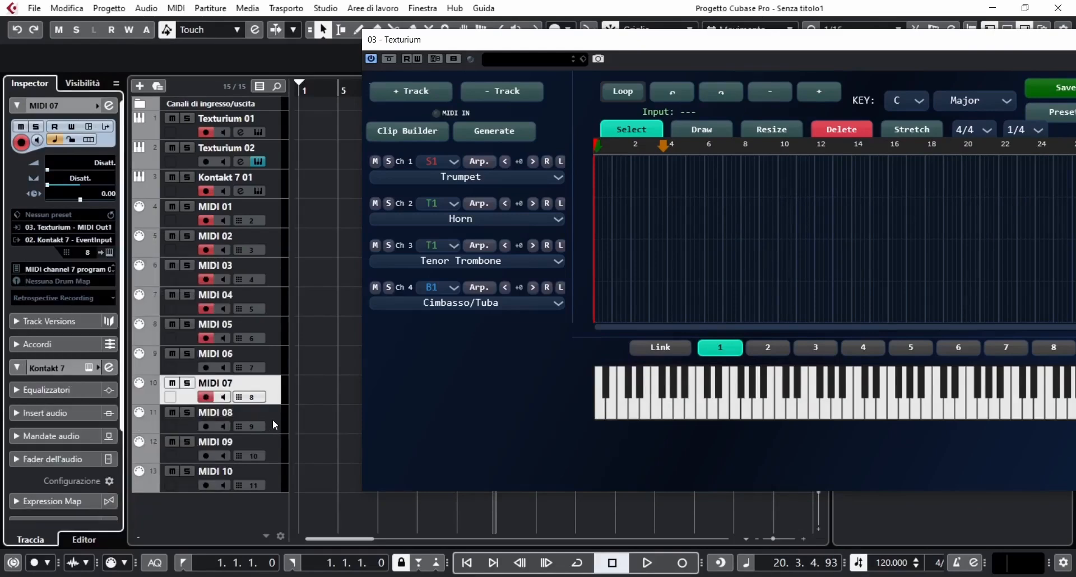
pyautogui.click(273, 421)
pyautogui.click(79, 226)
pyautogui.click(143, 445)
# Route the MIDI 09 and MIDI 10 inputs from the third and fourth MIDI outputs of 03. Texturium
pyautogui.click(274, 448)
pyautogui.click(80, 226)
pyautogui.click(148, 457)
pyautogui.click(273, 476)
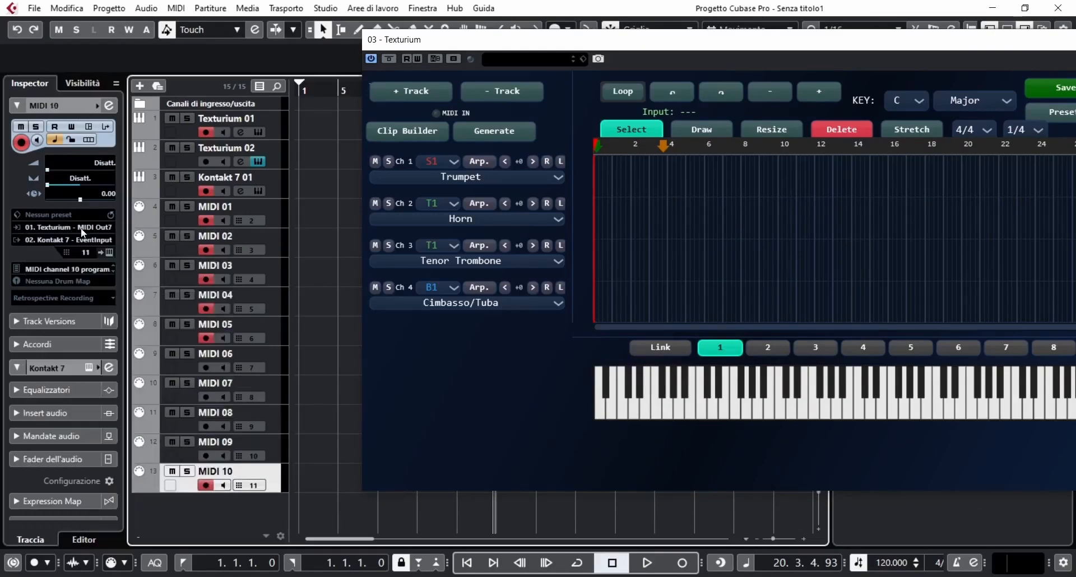
pyautogui.click(82, 227)
pyautogui.click(210, 443)
# Transpose the Cimbasso/Tuba channel down one octave and set the brass instance's key scale to Minor
pyautogui.moveTo(629, 41); pyautogui.dragTo(483, 46)
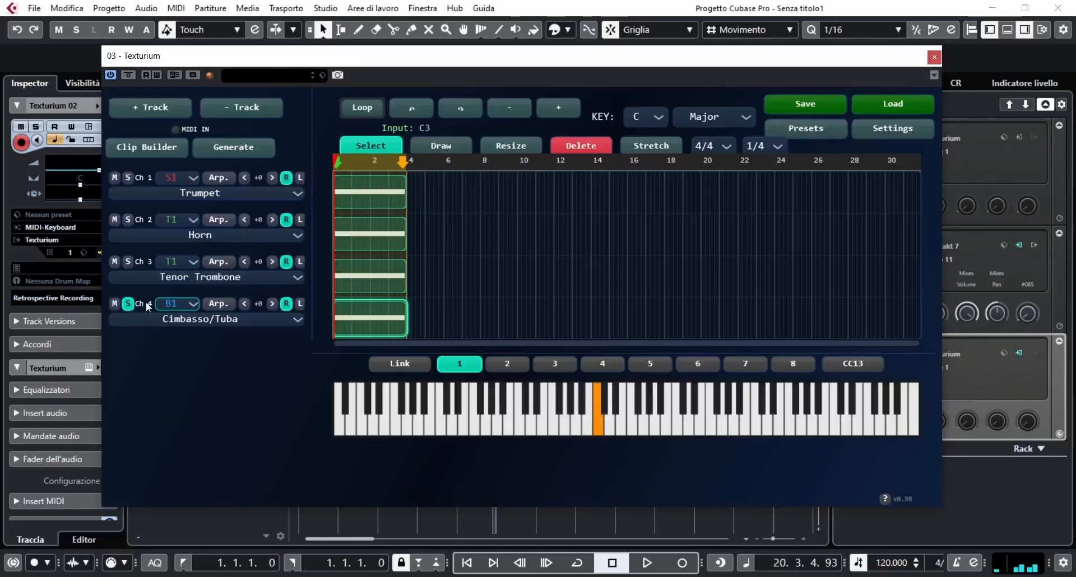
pyautogui.click(243, 303)
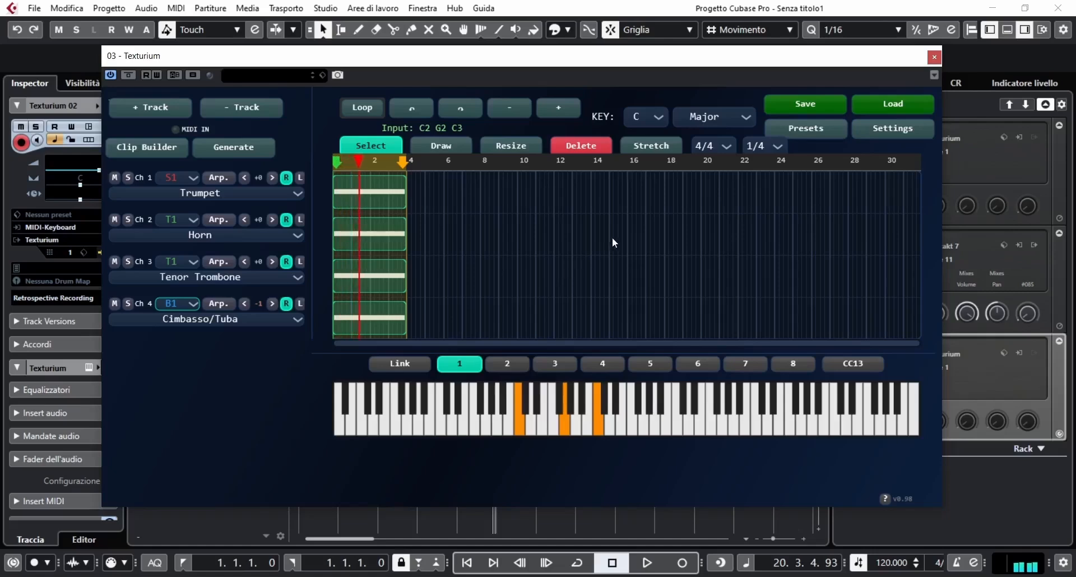
pyautogui.click(717, 115)
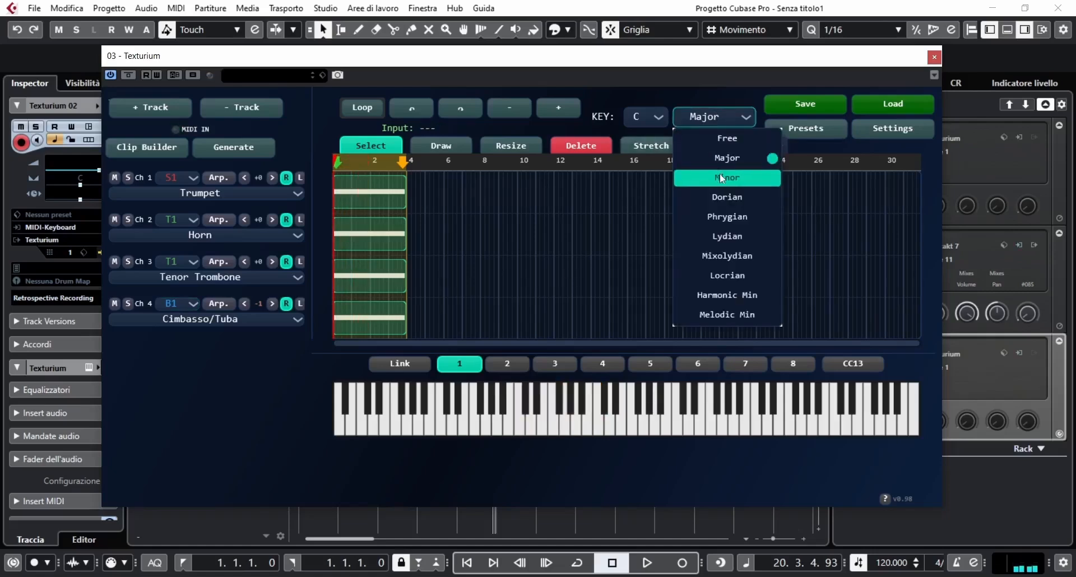
pyautogui.click(720, 175)
# Move all four brass clips from the start of the timeline to bars 8 to 12
pyautogui.moveTo(444, 197); pyautogui.dragTo(361, 351)
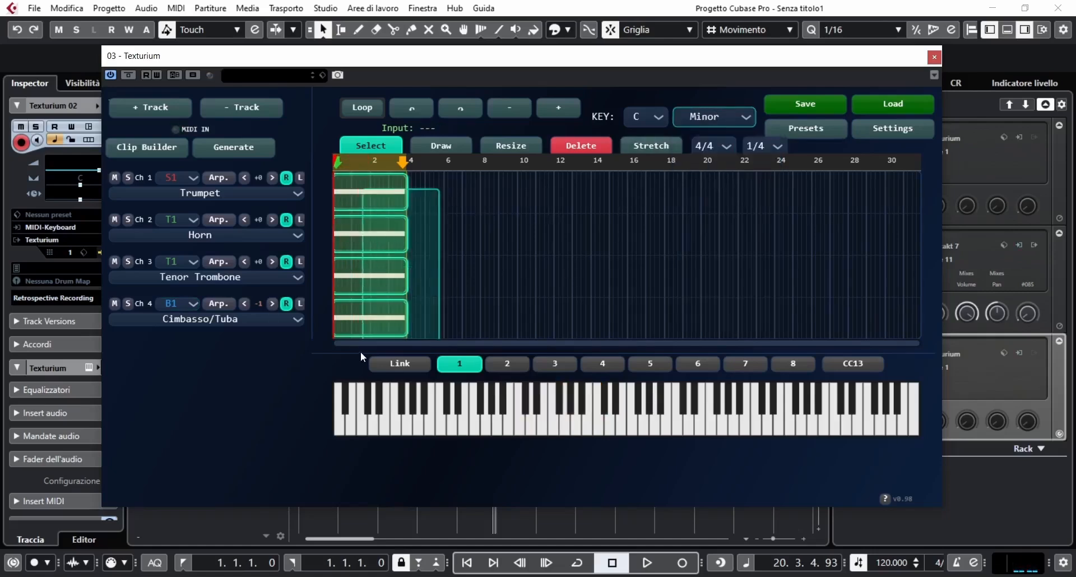
pyautogui.moveTo(364, 196); pyautogui.dragTo(520, 207)
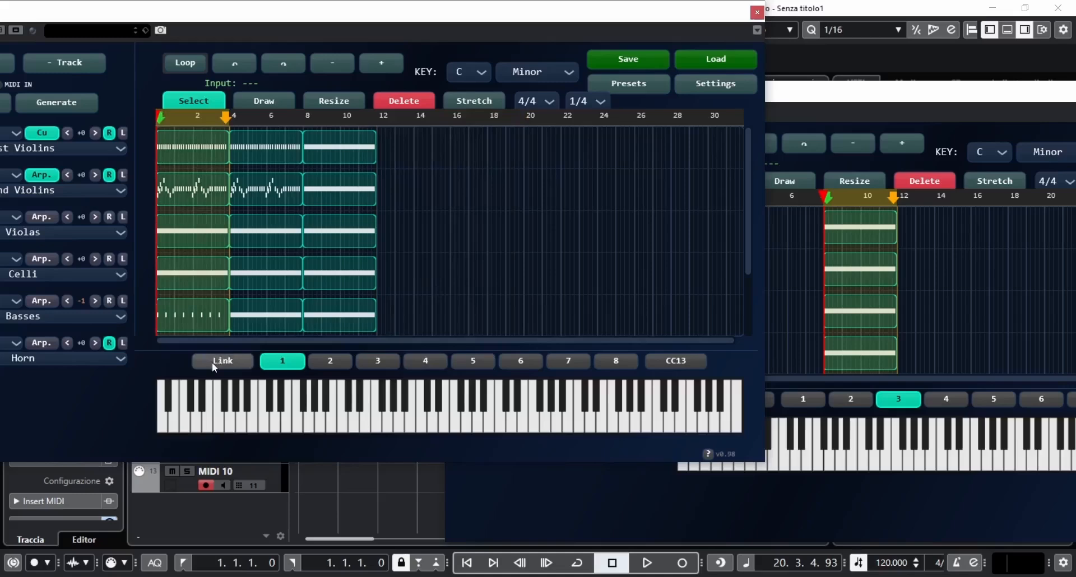
# Enable Link in both Texturium instances and rearrange their overlapping windows
pyautogui.click(958, 330)
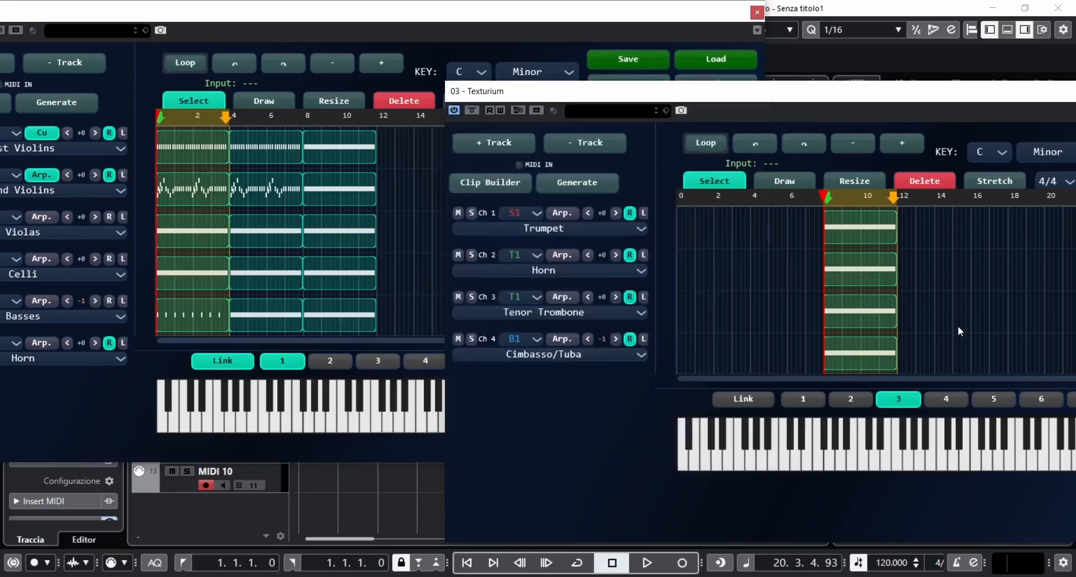
pyautogui.click(742, 398)
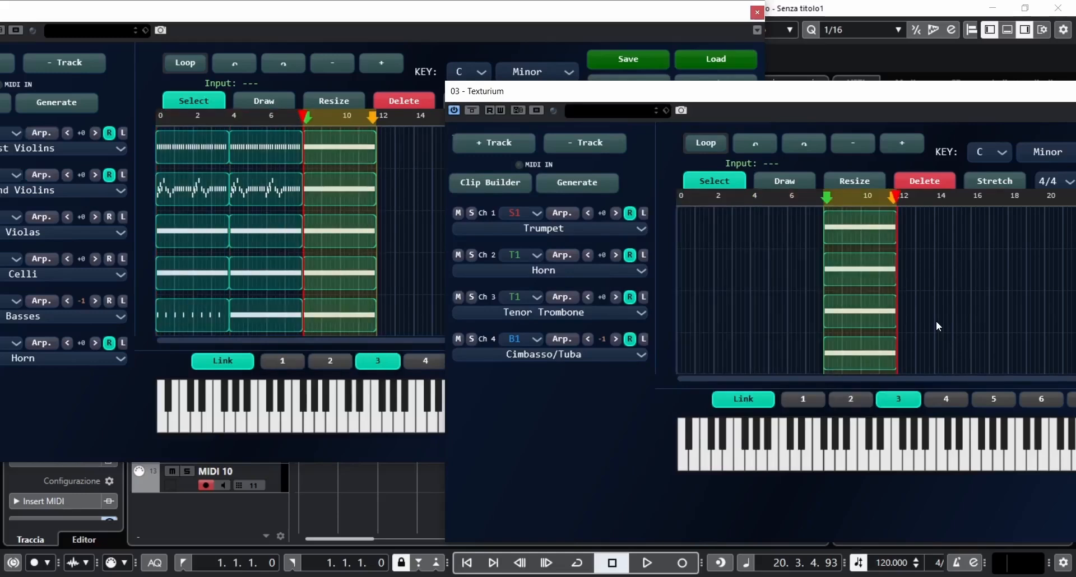
pyautogui.moveTo(581, 99); pyautogui.dragTo(584, 201)
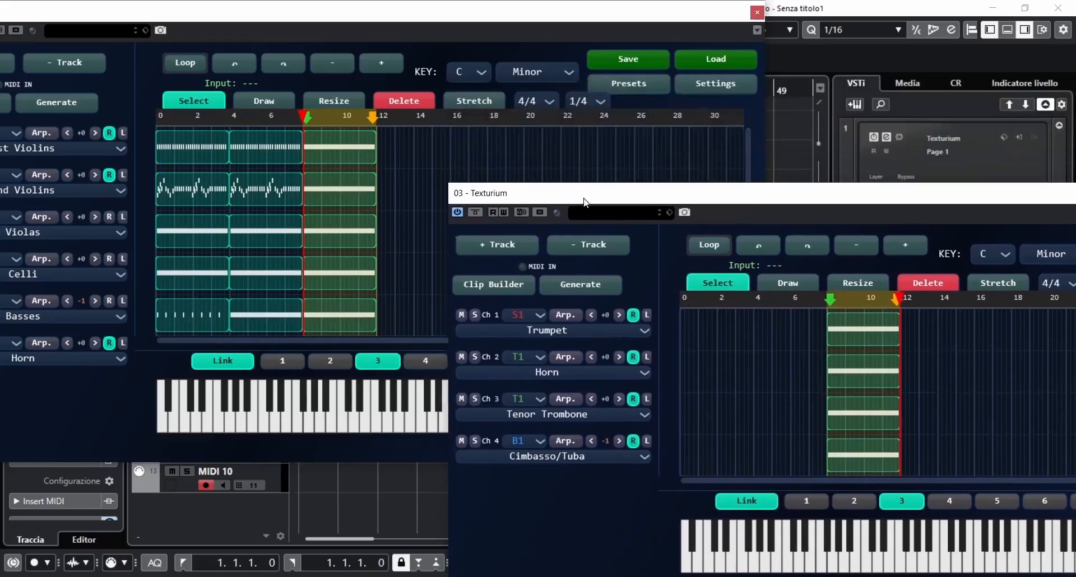
pyautogui.moveTo(450, 20); pyautogui.dragTo(809, 17)
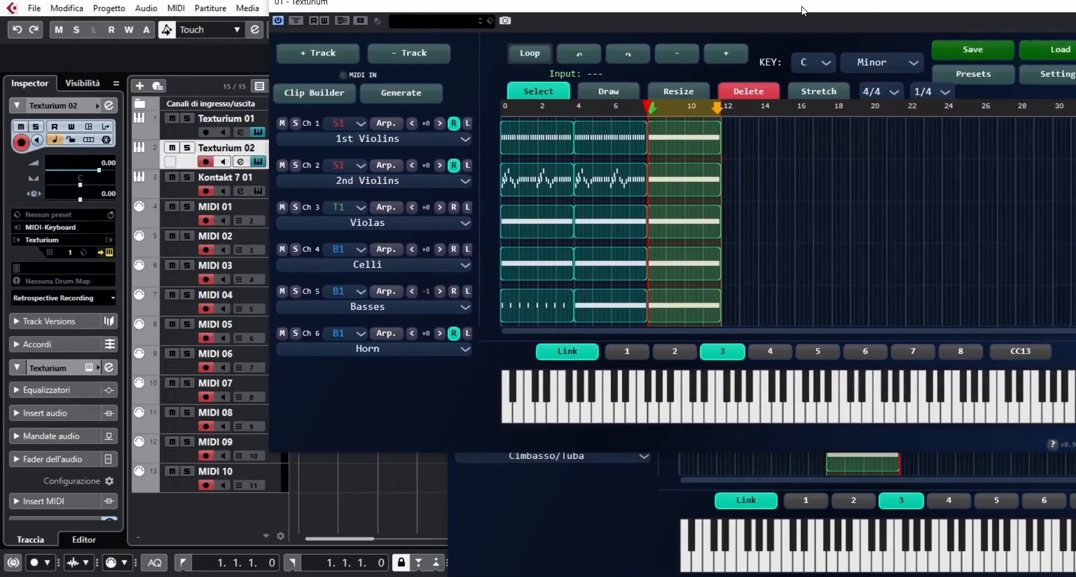